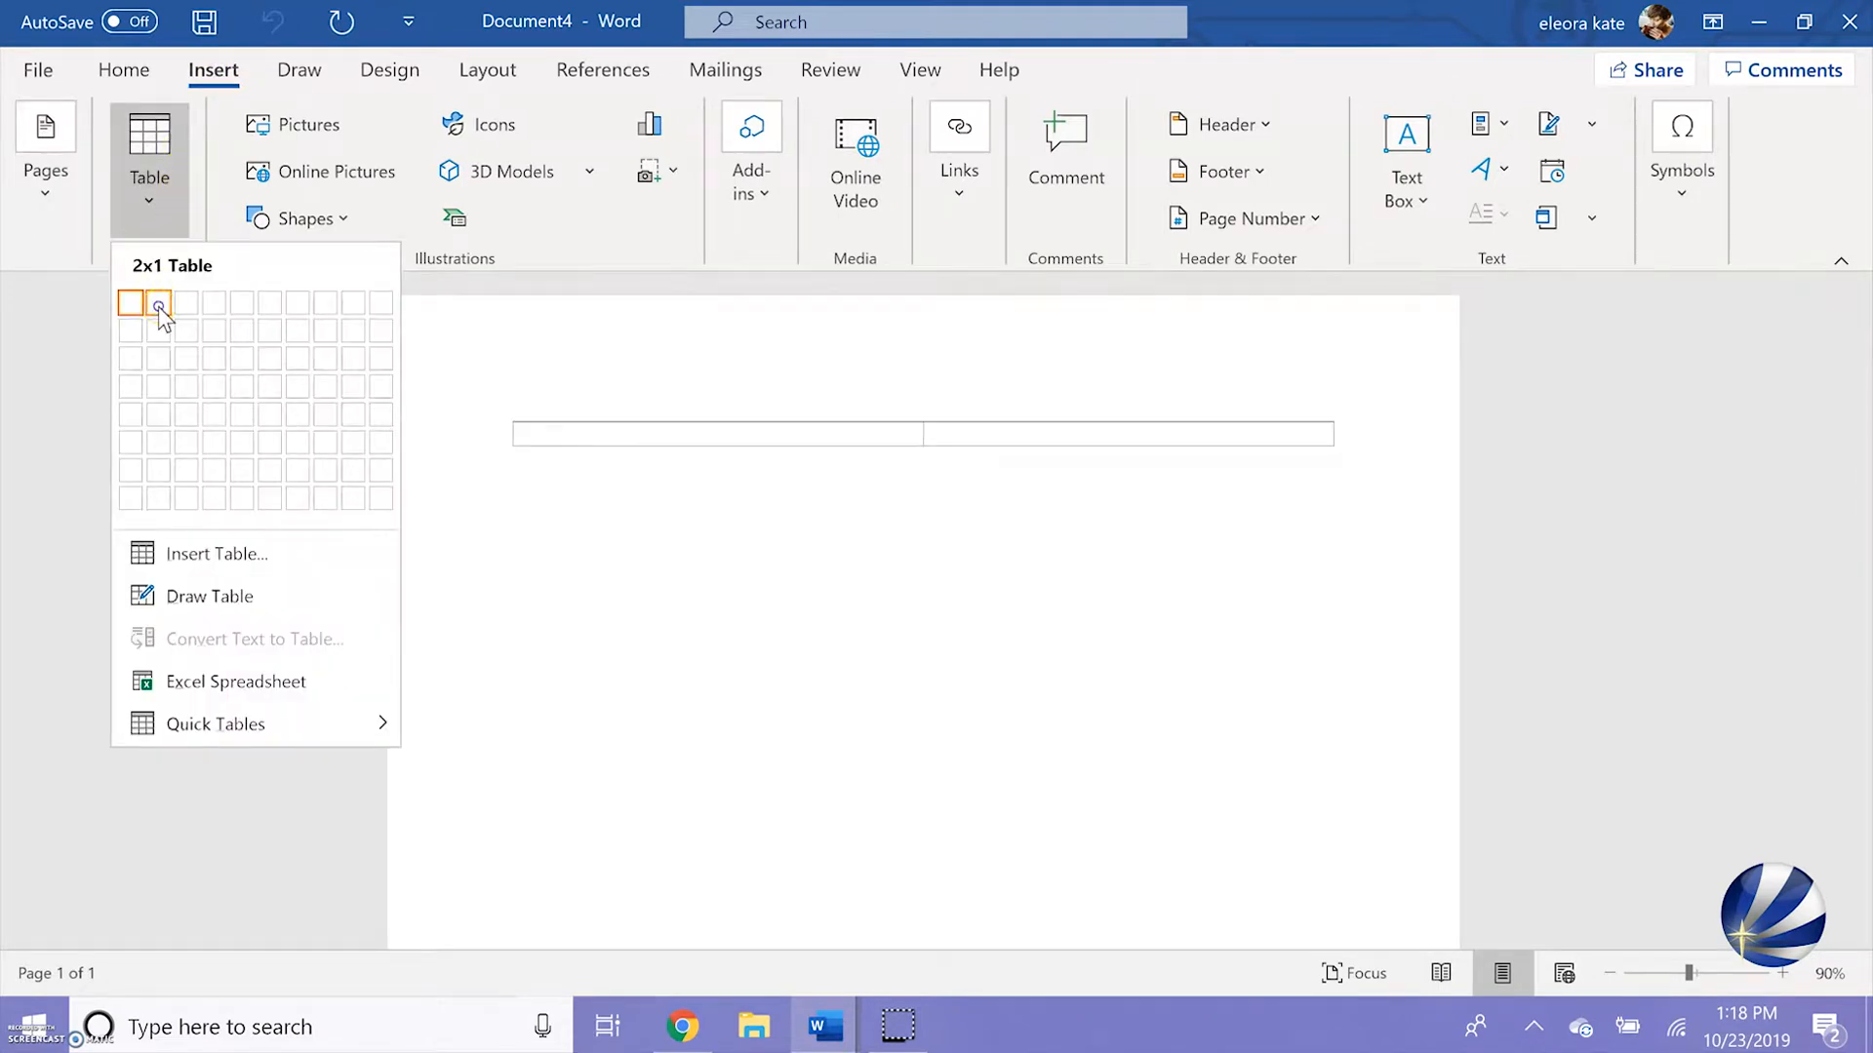
Insert a table with two columns and one row, and enter the applicant's full name in the first cell
{"action": "left_click", "coordinate": [158, 306]}
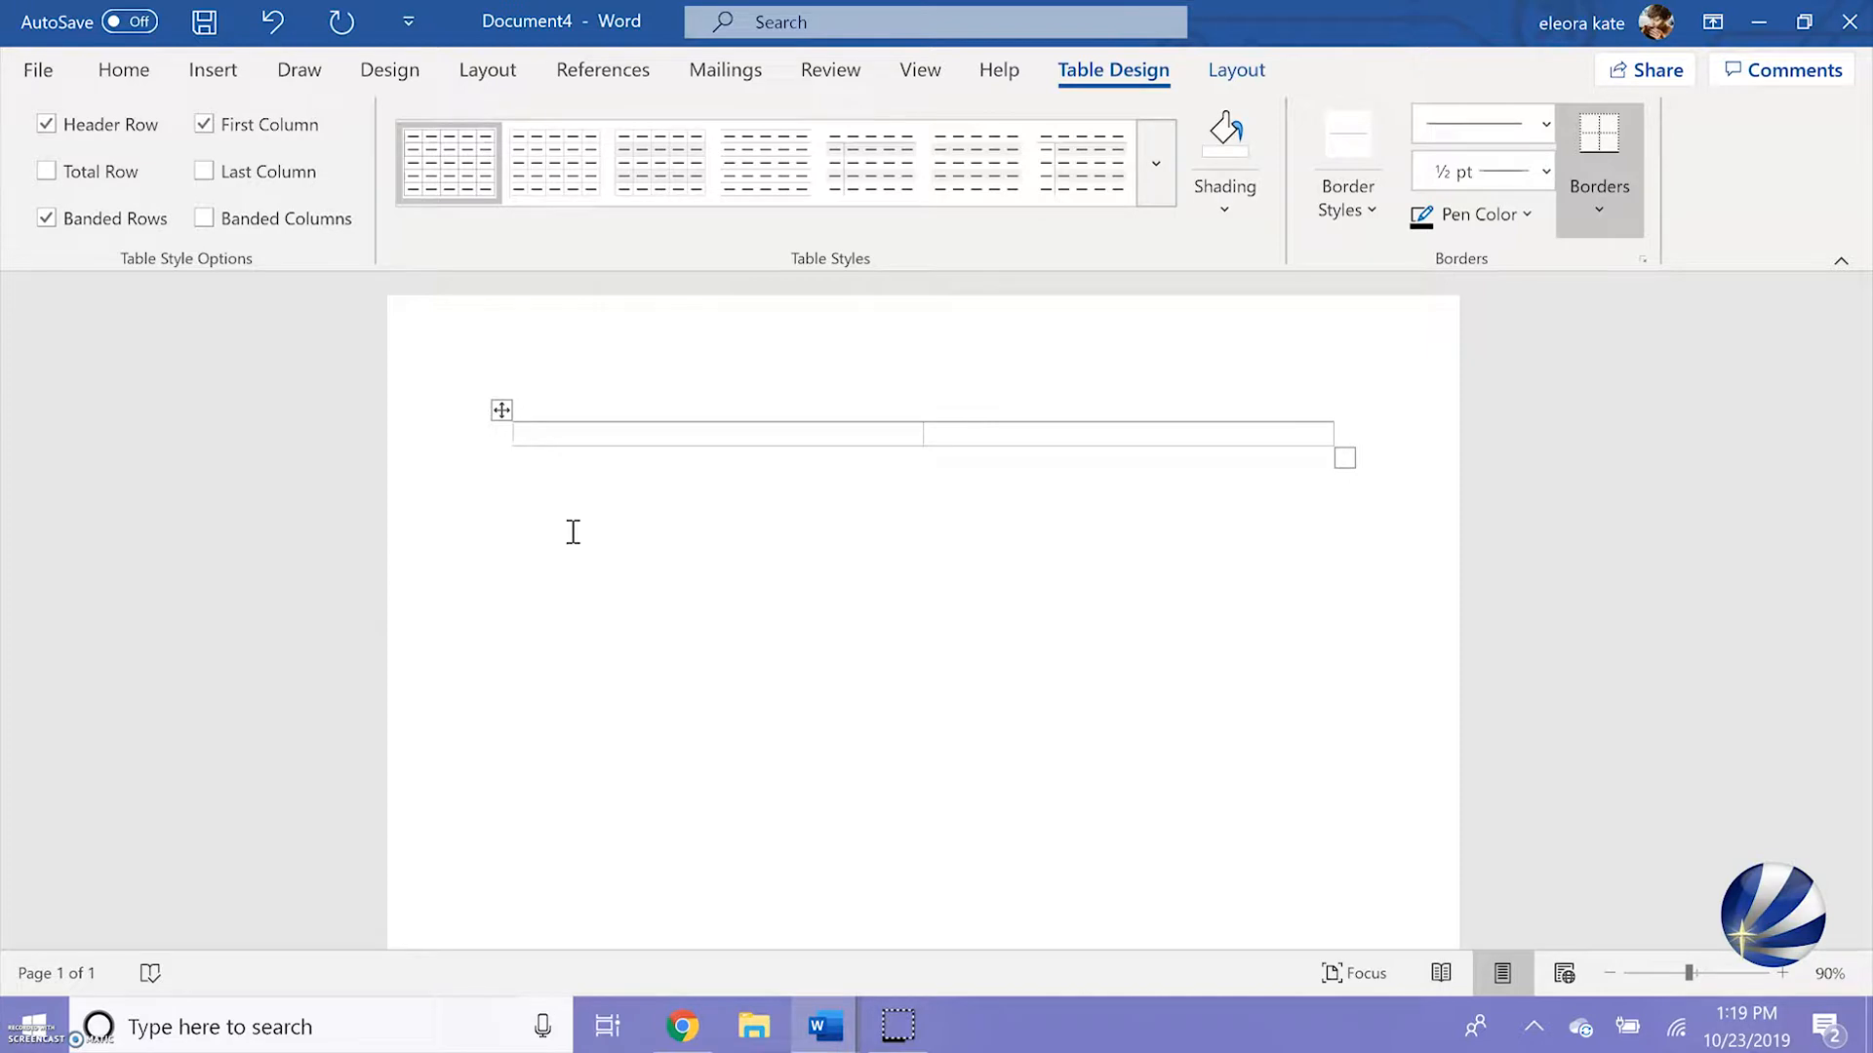
{"action": "type", "text": "Jane D"}
{"action": "type", "text": "oe"}
{"action": "key", "text": "BackSpace"}
{"action": "key", "text": "BackSpace"}
{"action": "key", "text": "BackSpace"}
{"action": "type", "text": "SMith"}
{"action": "key", "text": "BackSpace"}
{"action": "key", "text": "BackSpace"}
{"action": "key", "text": "BackSpace"}
{"action": "key", "text": "BackSpace"}
{"action": "key", "text": "BackSpace"}
{"action": "key", "text": "BackSpace"}
{"action": "key", "text": "BackSpace"}
{"action": "key", "text": "BackSpace"}
{"action": "key", "text": "BackSpace"}
{"action": "key", "text": "BackSpace"}
{"action": "type", "text": "Jane Smith"}
Enter the placeholder lines Address, Email and Phone on separate lines in the table's second cell
{"action": "key", "text": "Tab"}
{"action": "type", "text": "address"}
{"action": "key", "text": "Return"}
{"action": "type", "text": "email"}
{"action": "key", "text": "Return"}
{"action": "type", "text": "phone"}
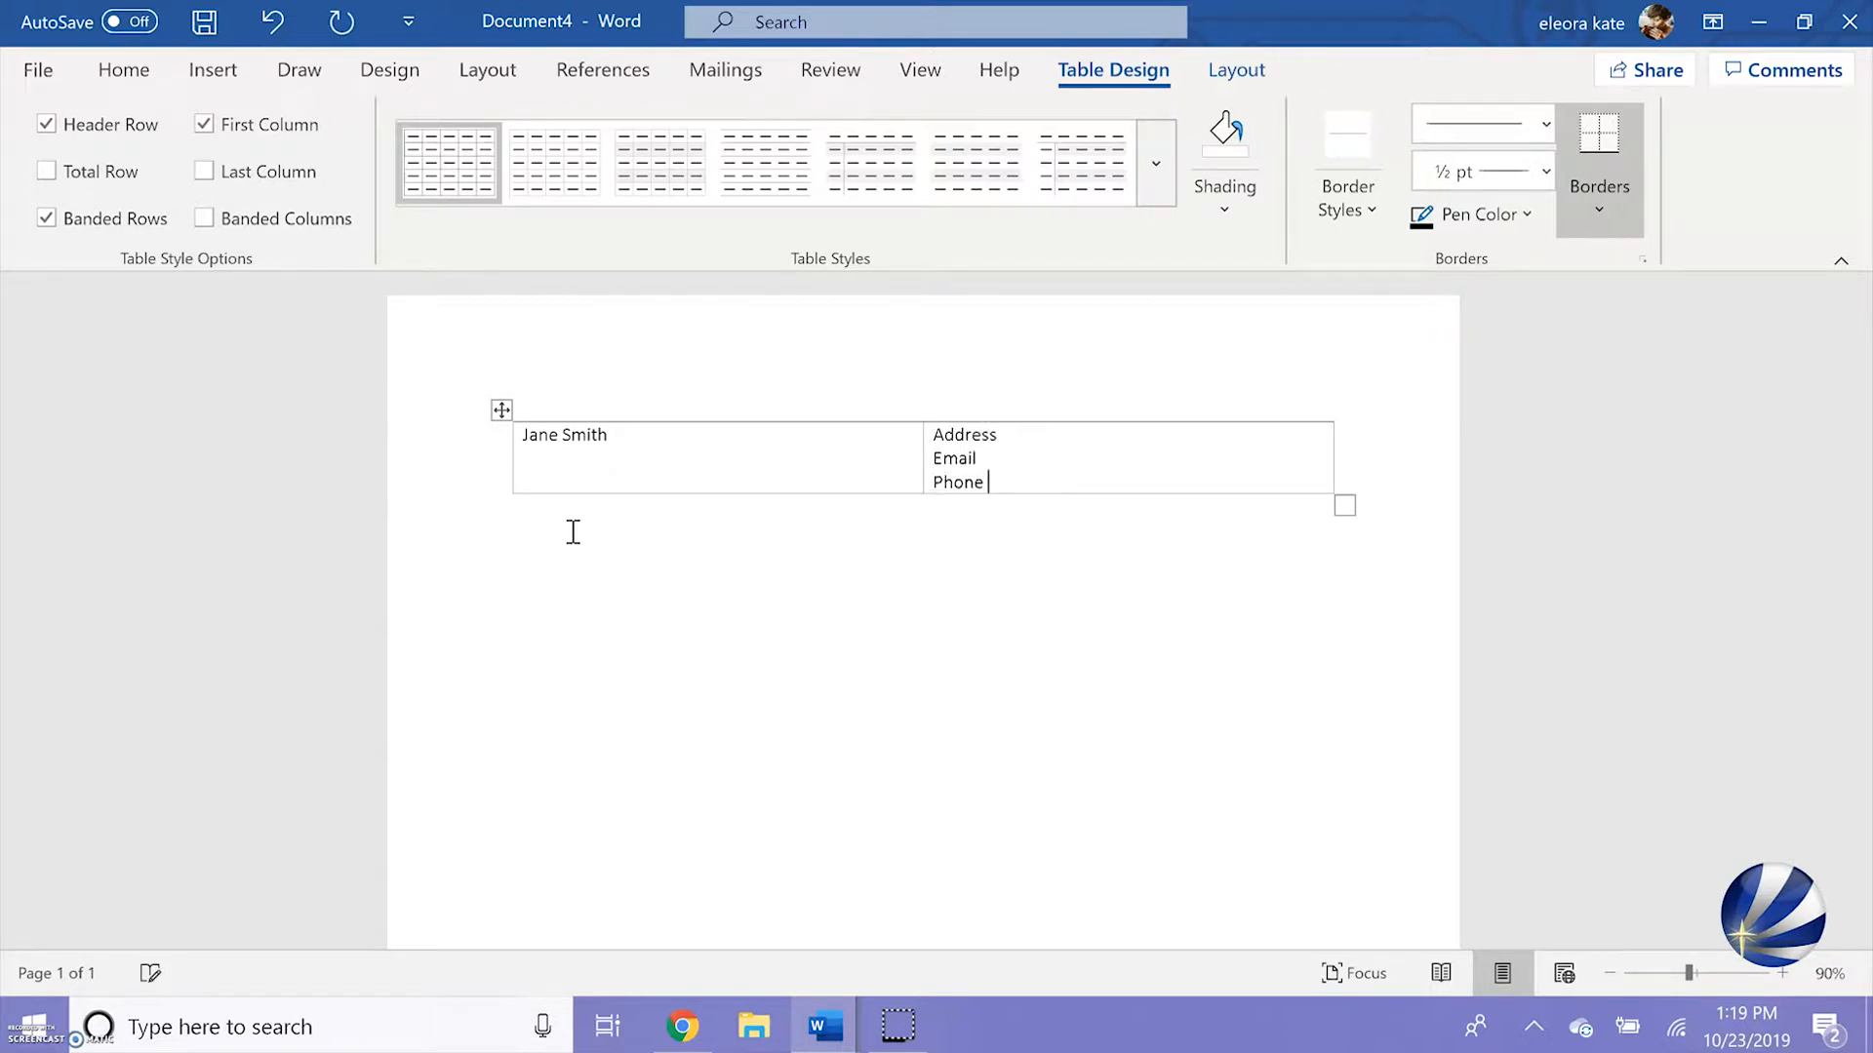
Right-align the Address, Email and Phone lines in the second cell
{"action": "left_click_drag", "start_coordinate": [933, 434], "coordinate": [987, 485]}
{"action": "left_click", "coordinate": [121, 73]}
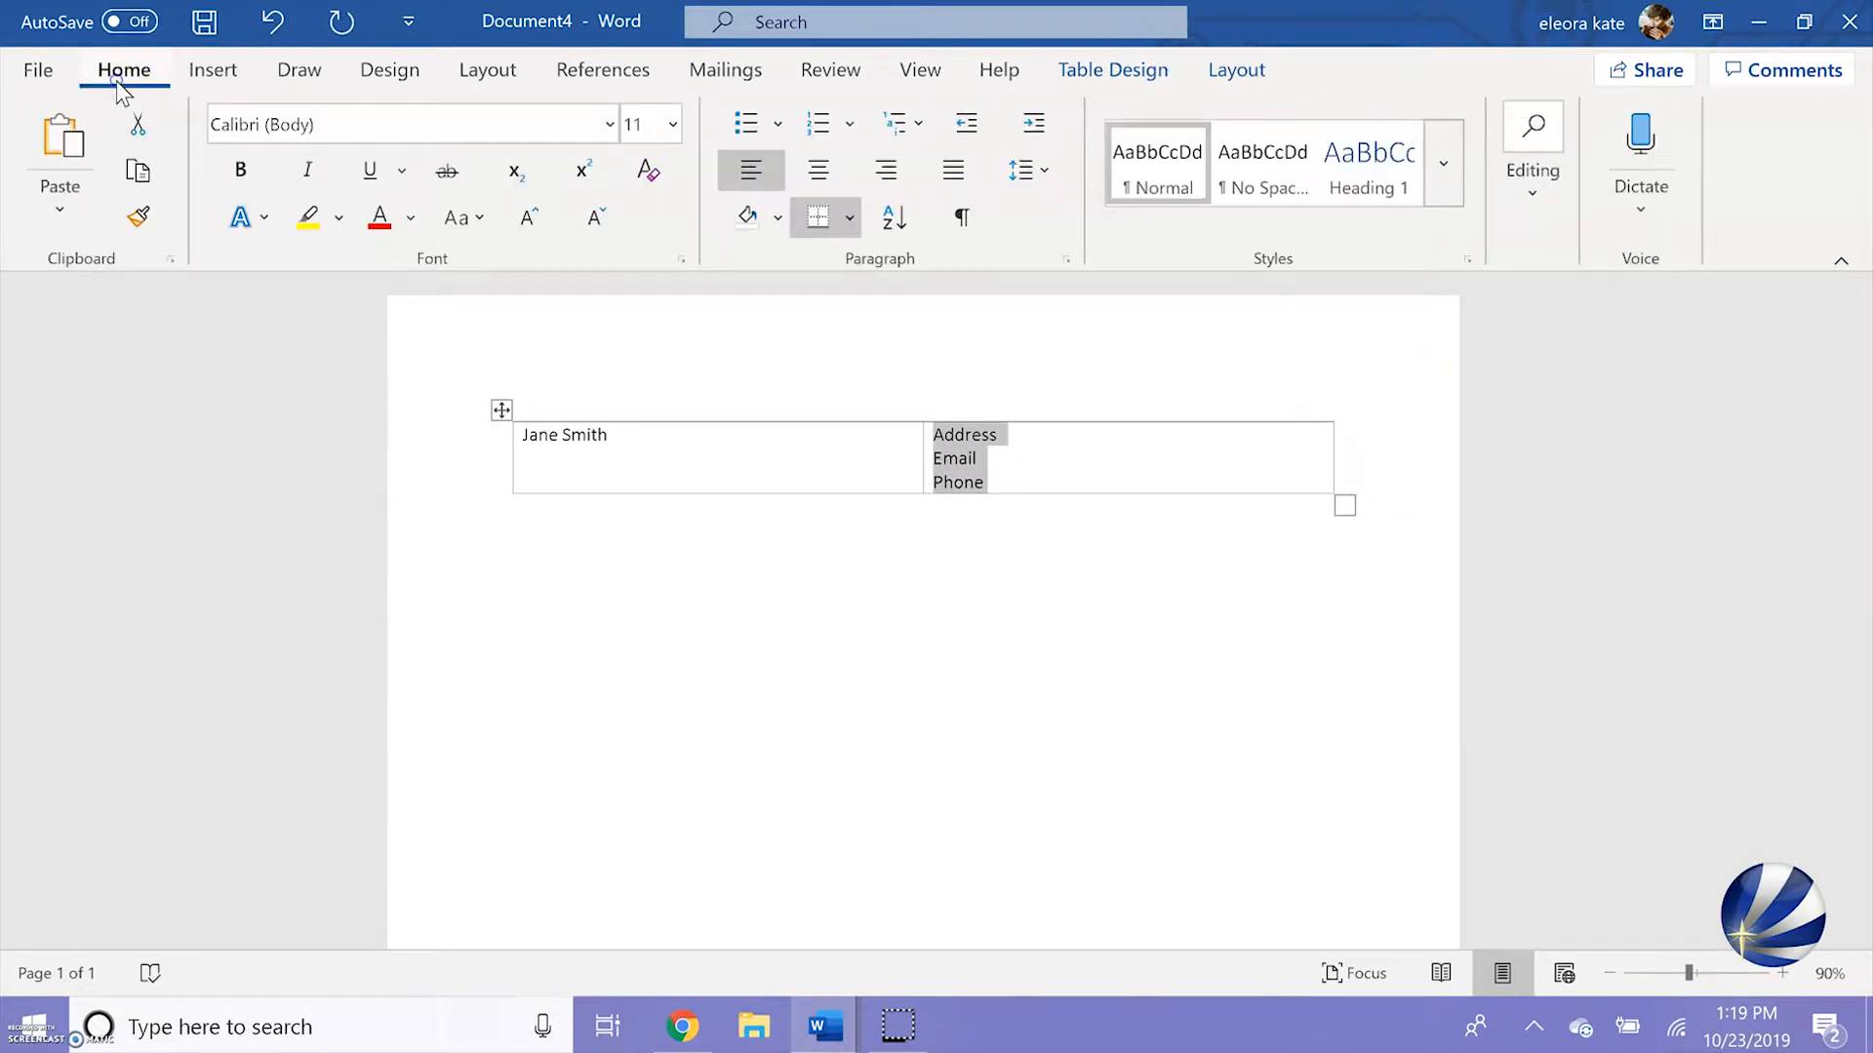
{"action": "left_click", "coordinate": [904, 174]}
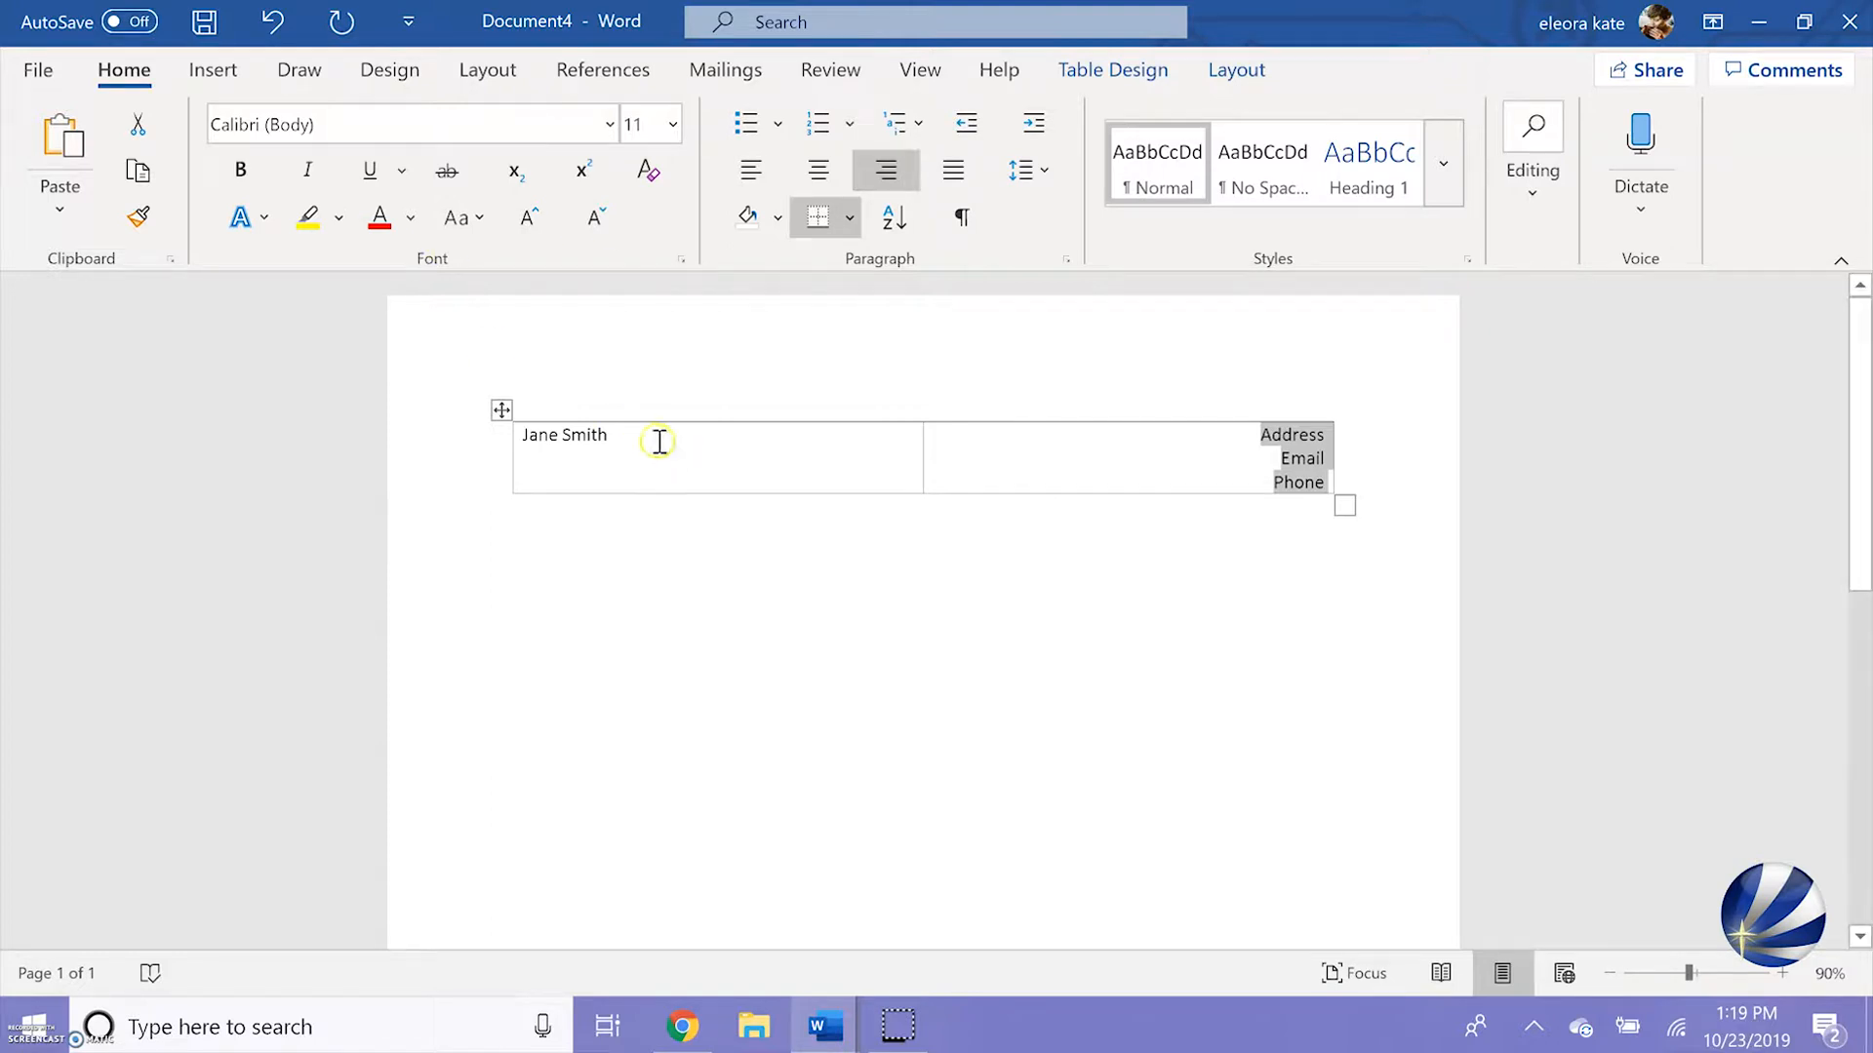
Align the name to the bottom left of its table cell
{"action": "left_click_drag", "start_coordinate": [654, 439], "coordinate": [515, 435]}
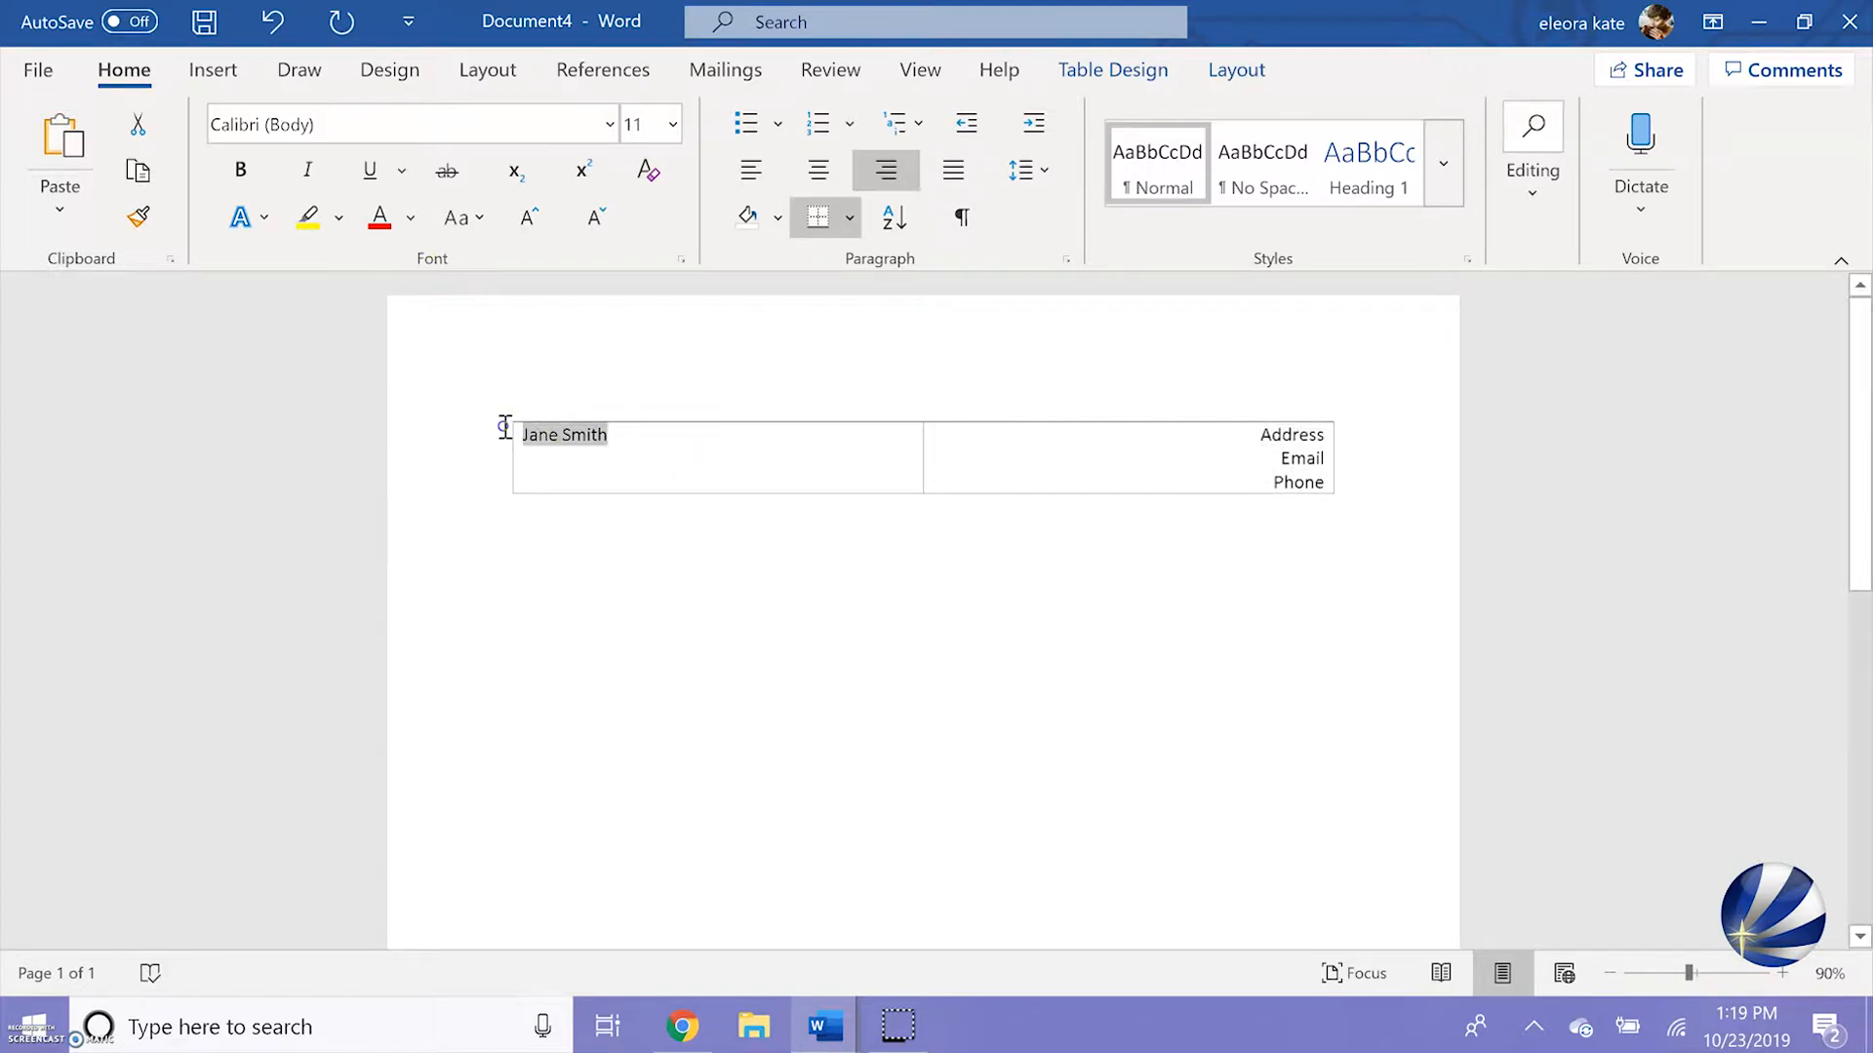
{"action": "left_click", "coordinate": [1237, 78]}
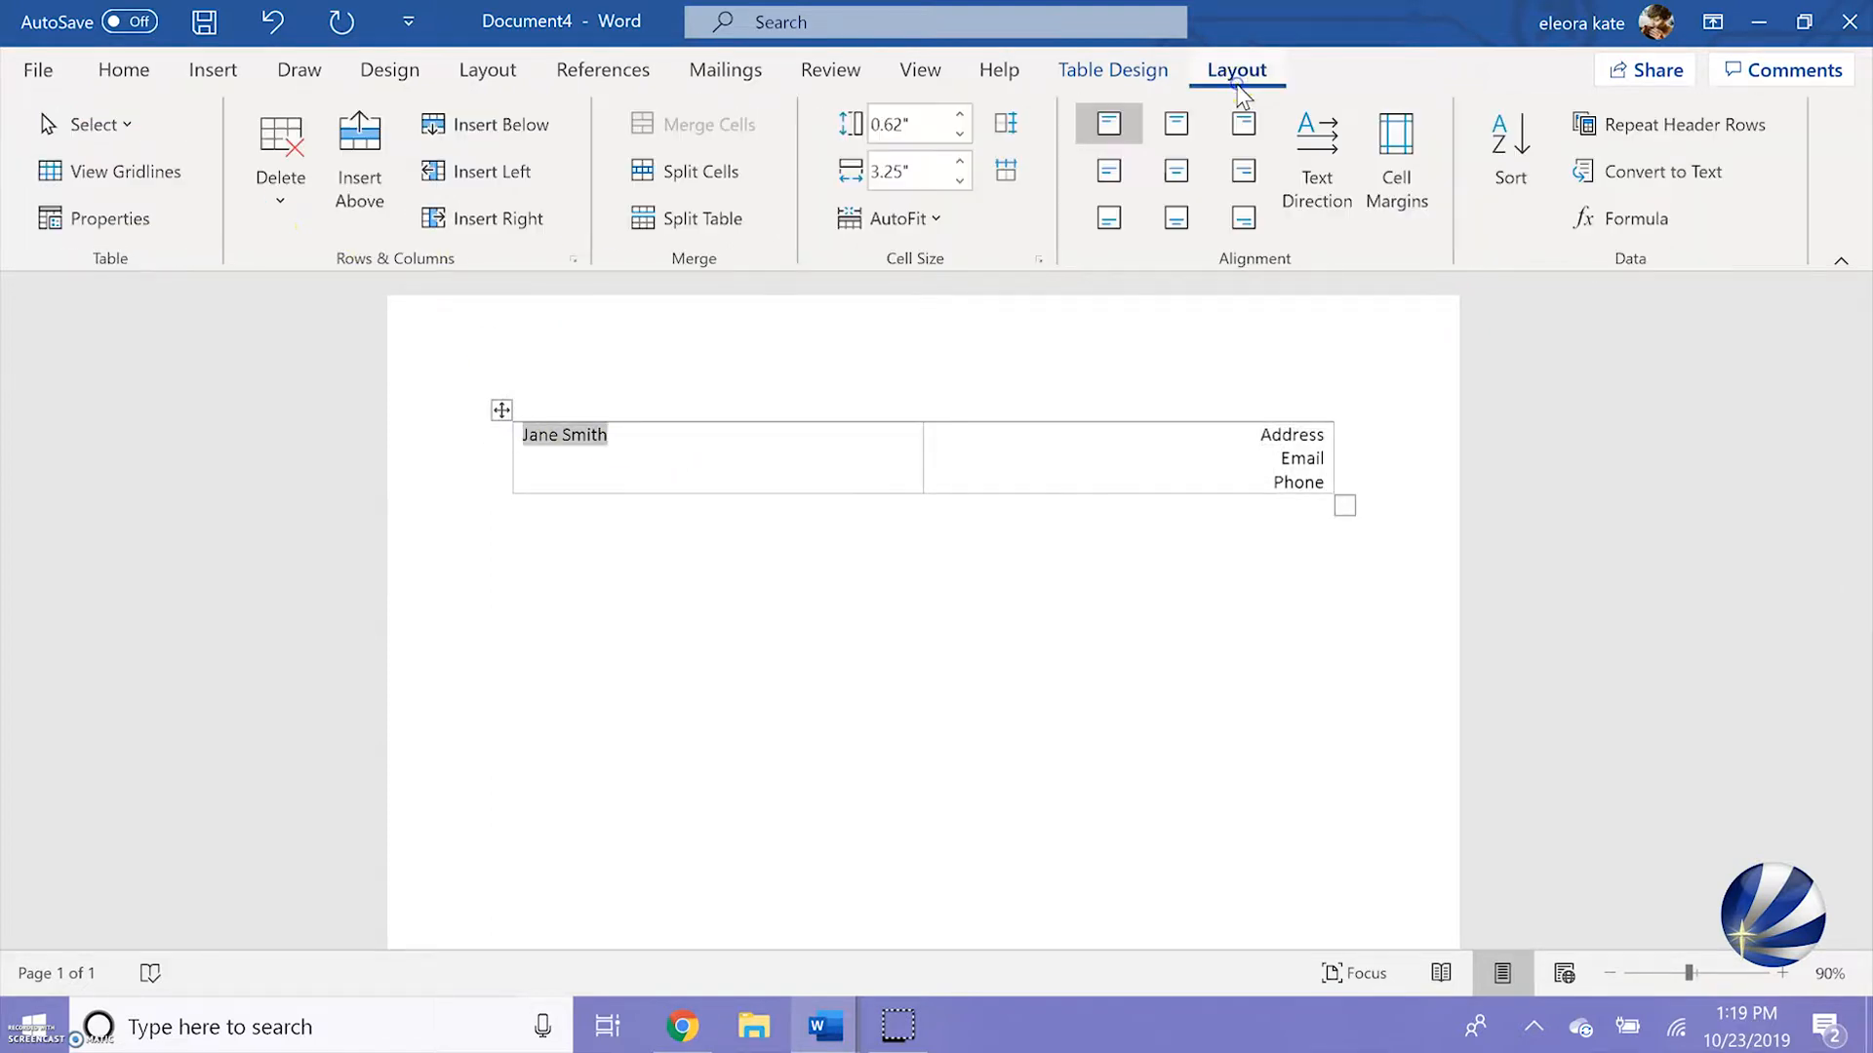
{"action": "left_click", "coordinate": [1120, 227]}
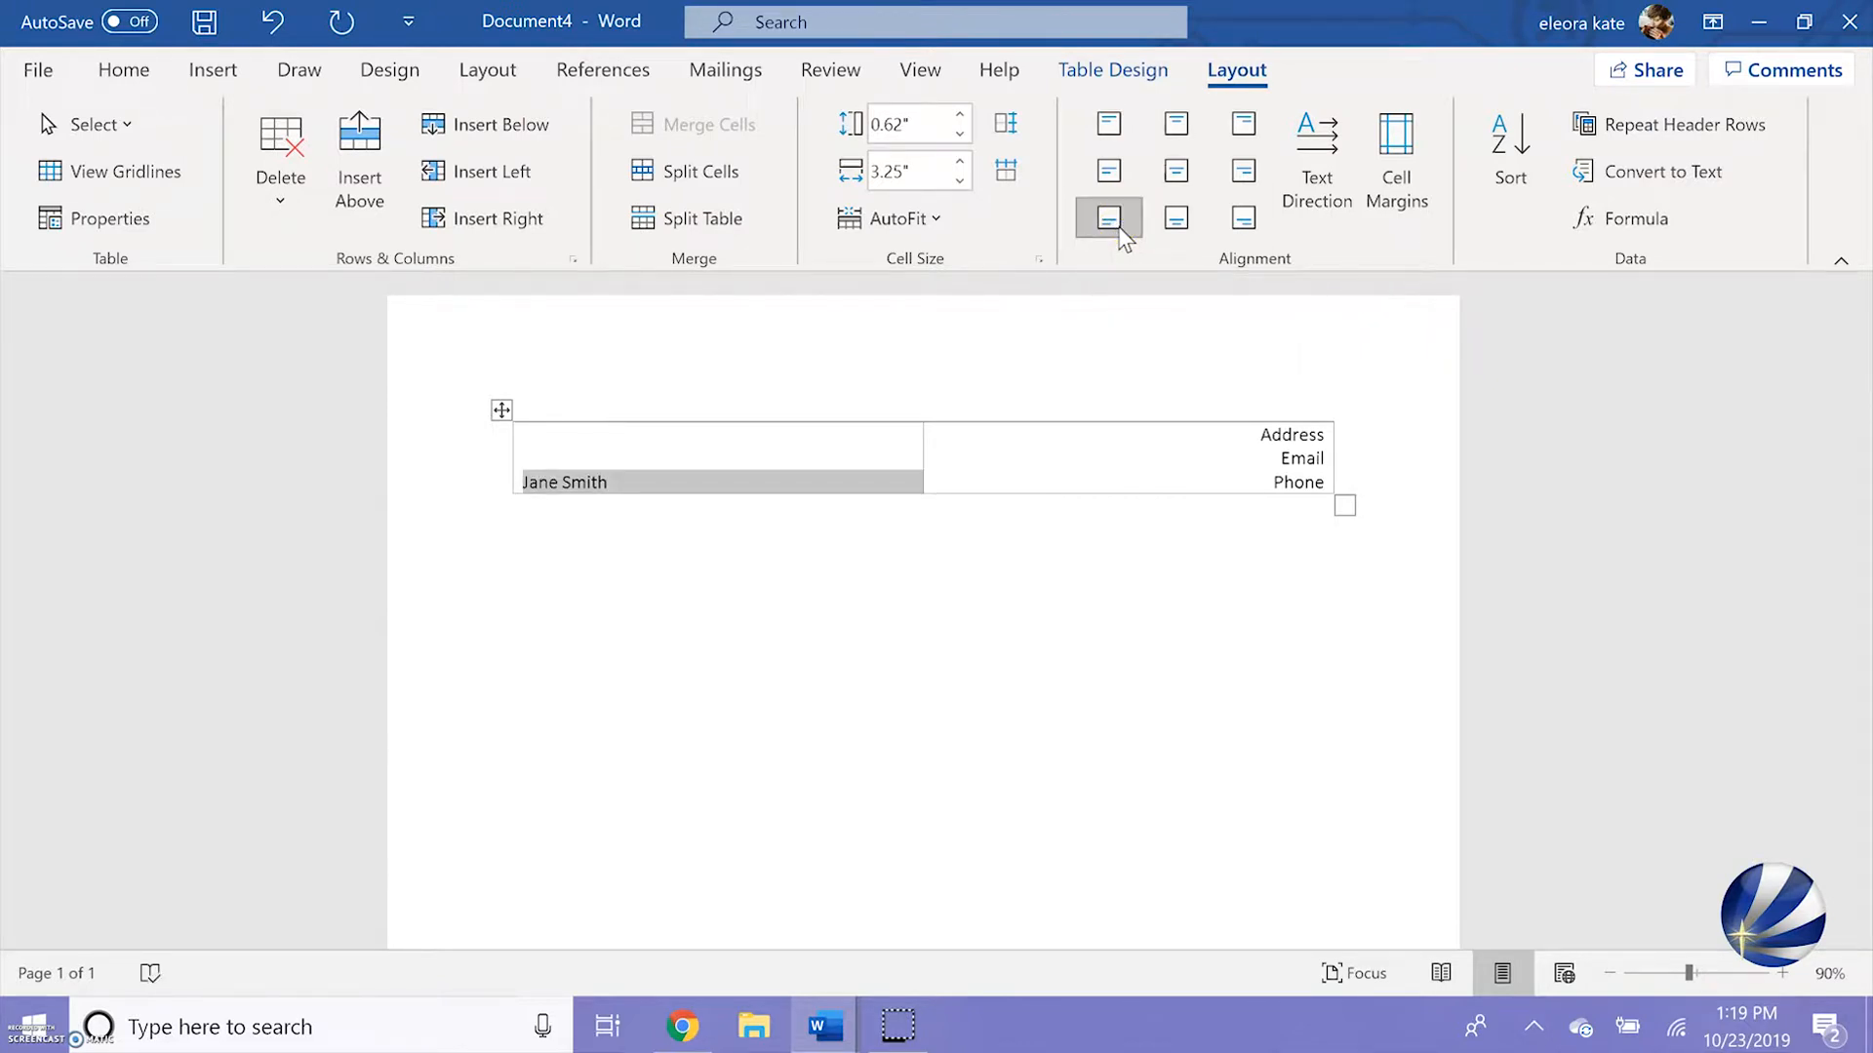
Add a paragraph below the header table labelled "Objective:", paste the copied objective statement after it, and start a new line
{"action": "left_click", "coordinate": [1116, 544]}
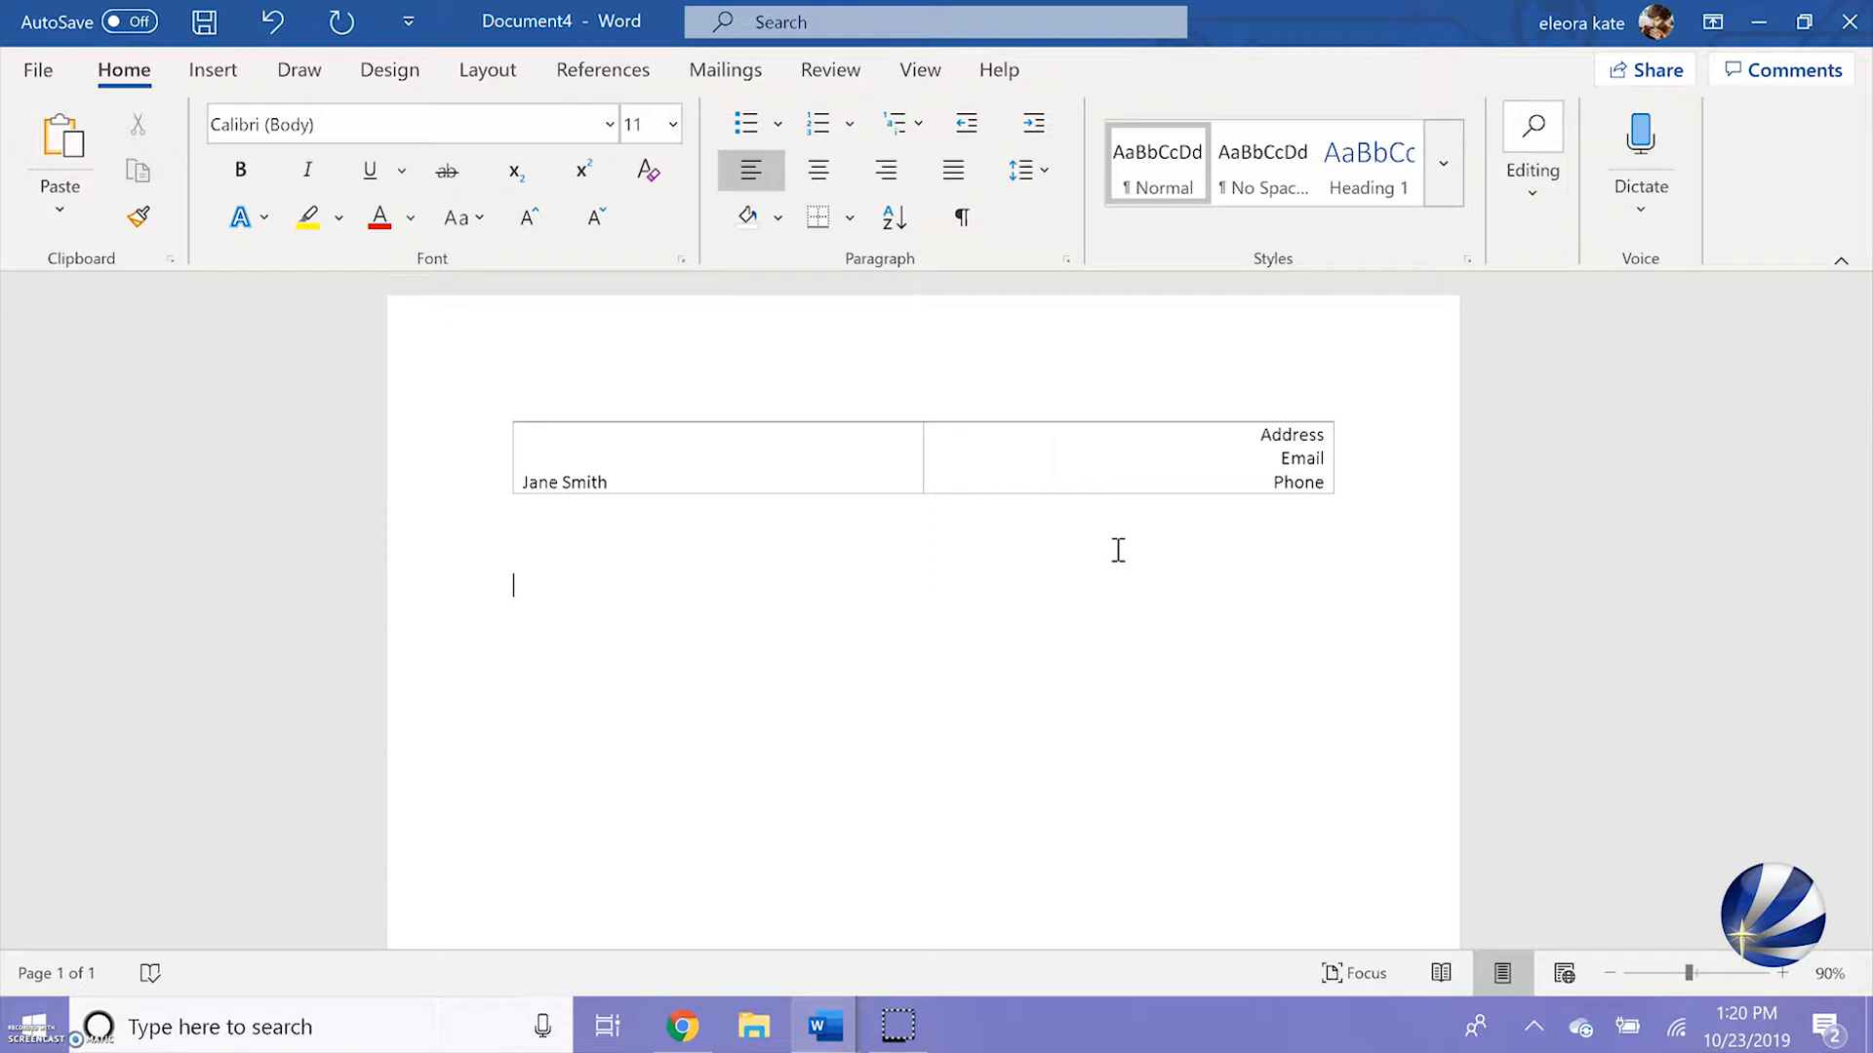
{"action": "type", "text": "Objective:"}
{"action": "type", "text": "I am looking to make money, use my talents, save homeless animals, contribute to something greater than myself, further the human race through technological advancement, and someday colonize the moon."}
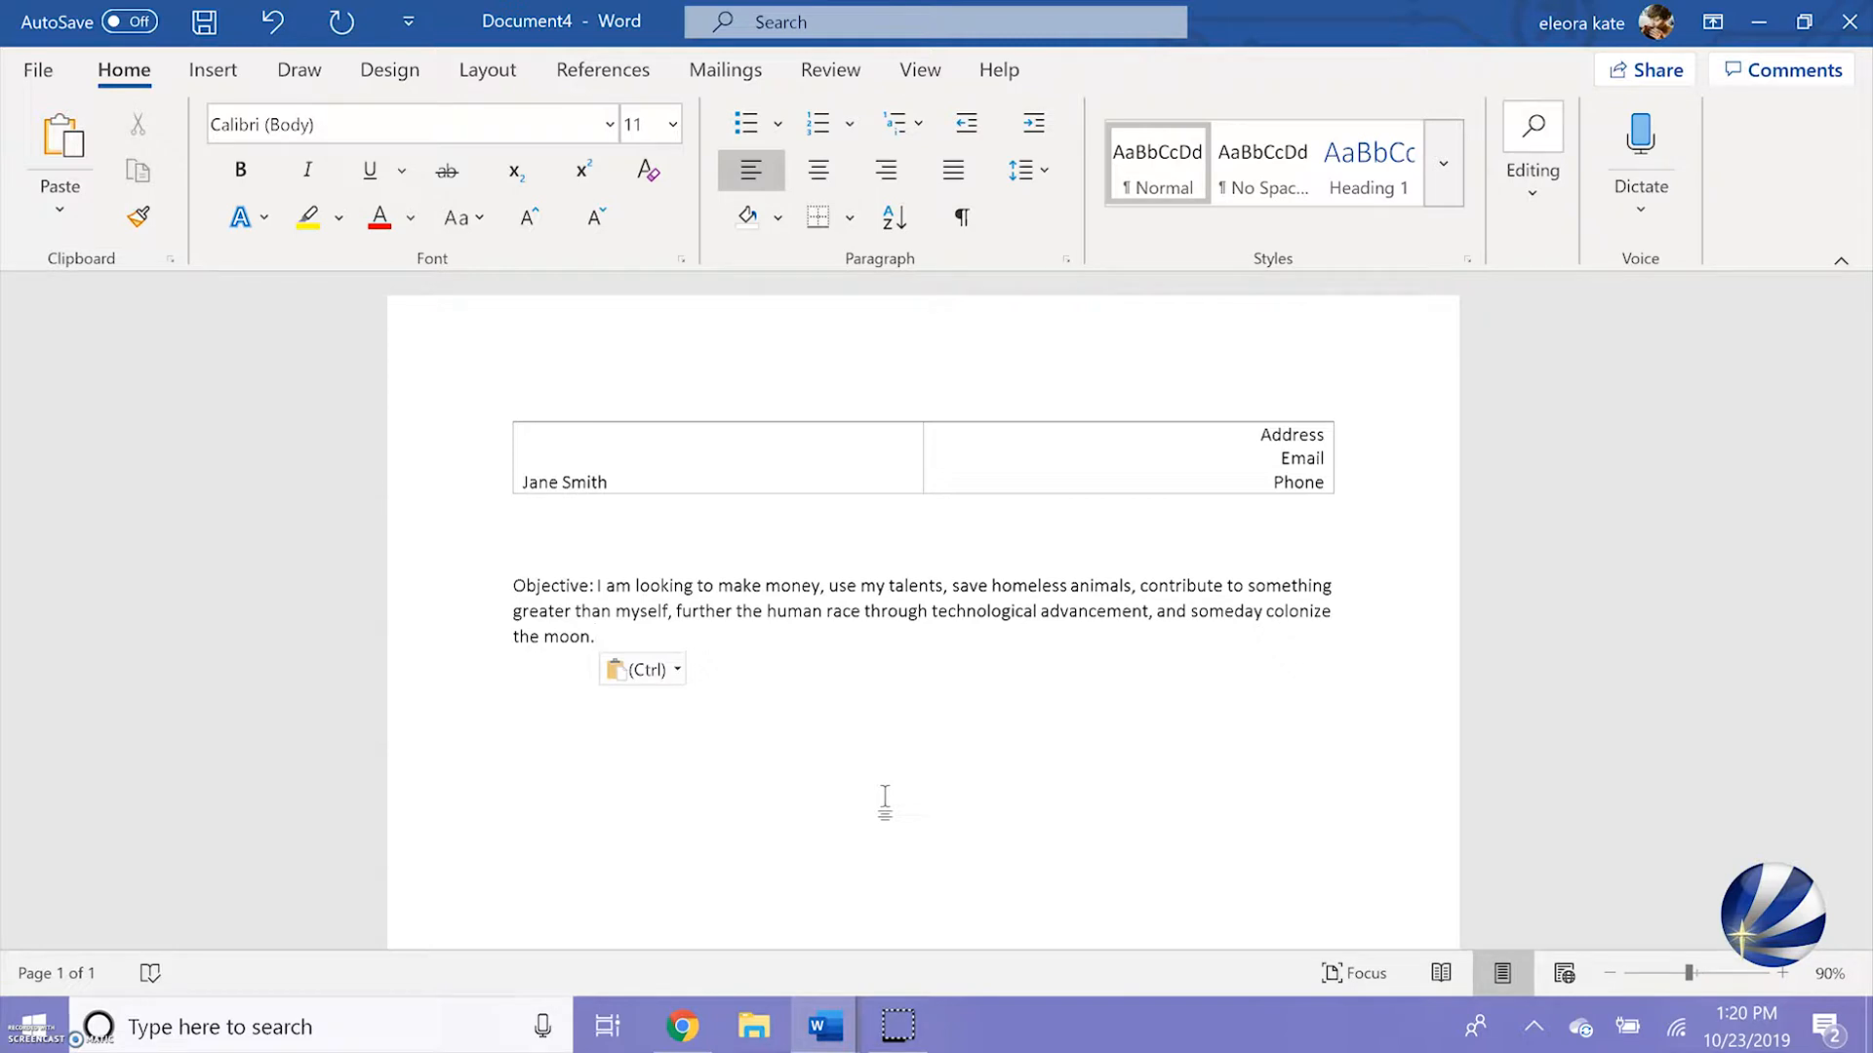
{"action": "key", "text": "Return"}
Insert a 2x2 table below the objective and enter the heading "Relevant Skills" in its first cell
{"action": "left_click", "coordinate": [214, 75]}
{"action": "left_click", "coordinate": [165, 191]}
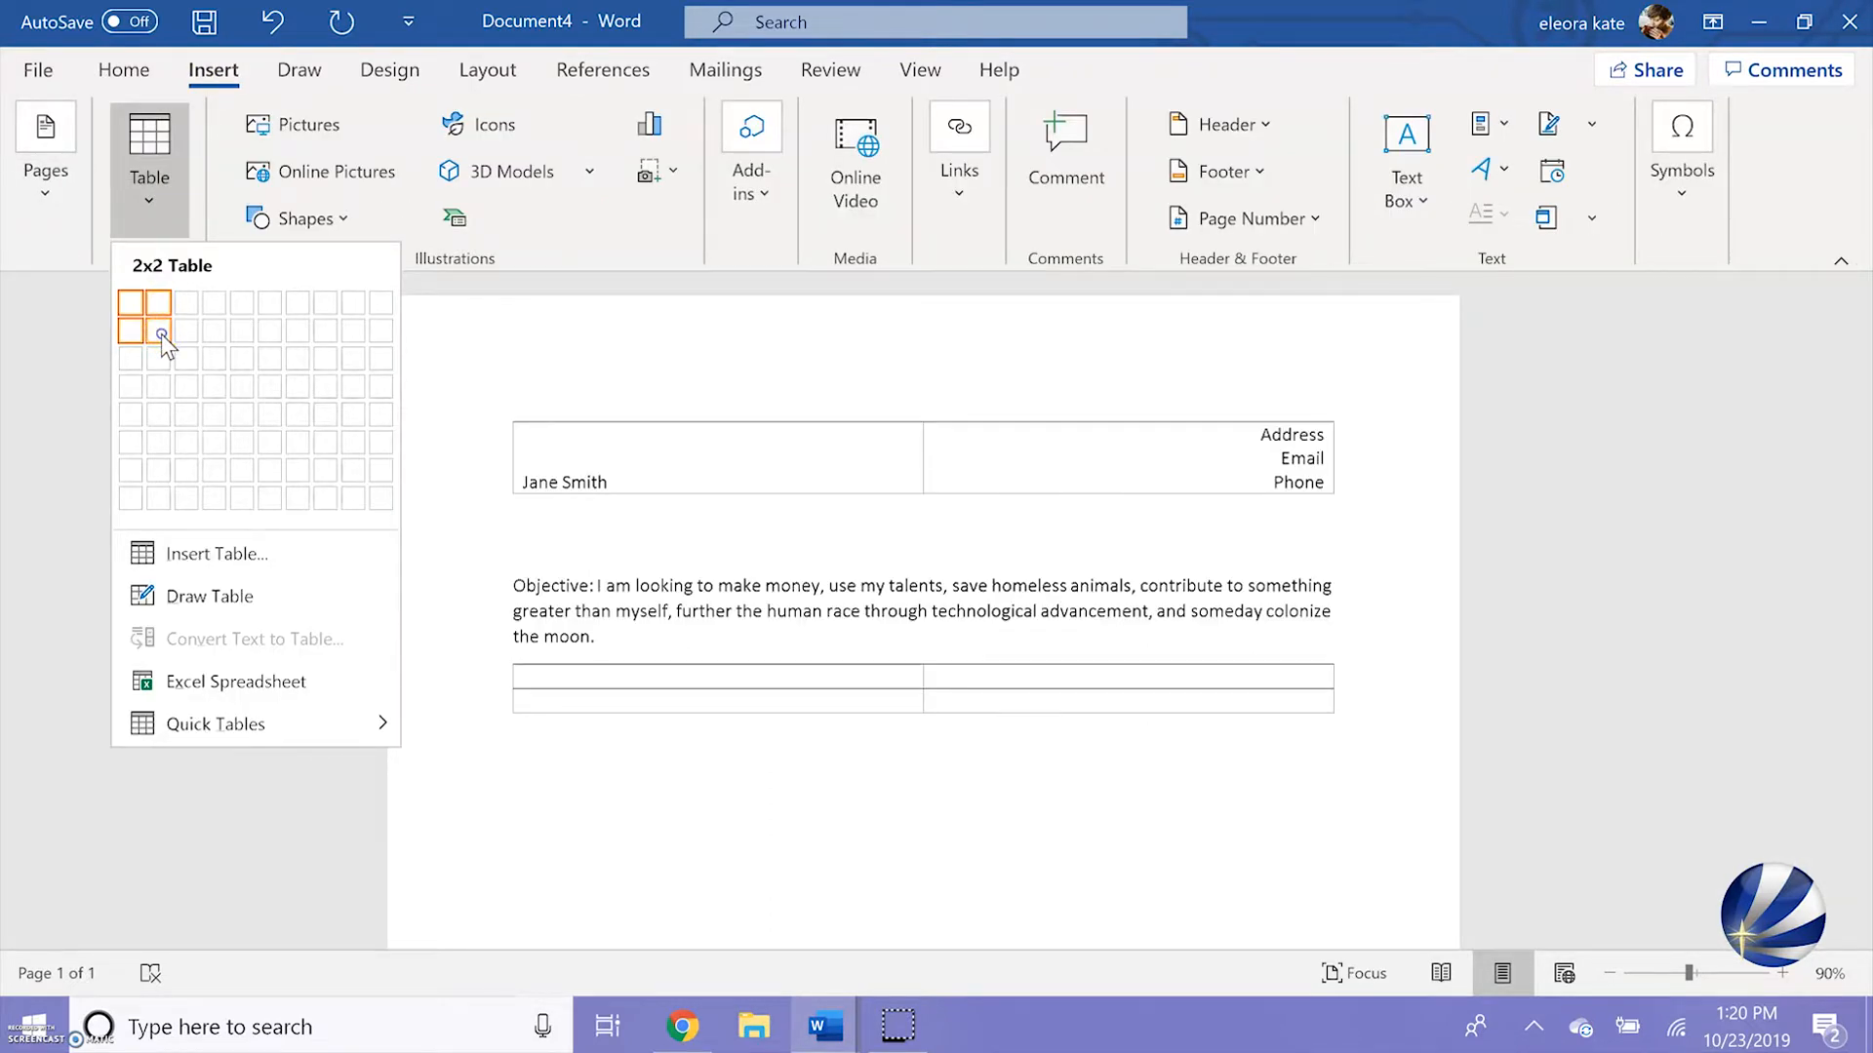
{"action": "left_click", "coordinate": [161, 334]}
{"action": "type", "text": "Relevant Skills"}
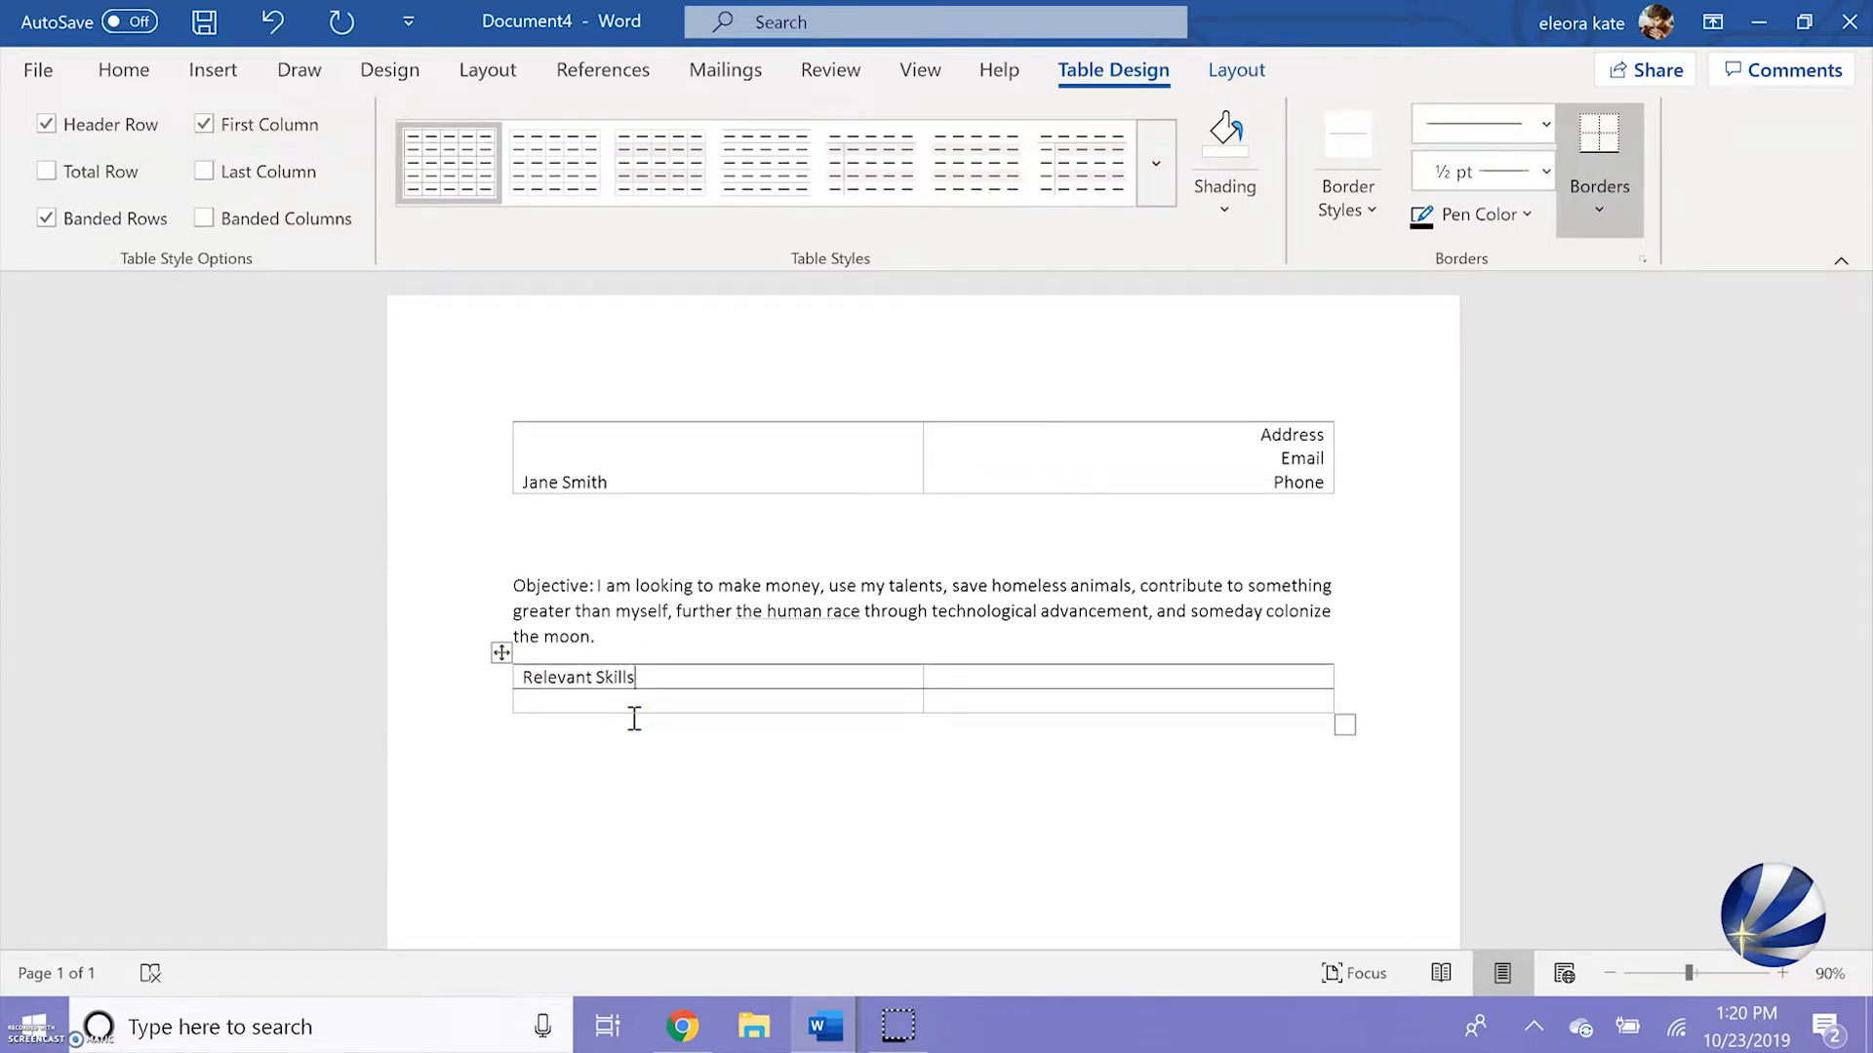
Add a bulleted list under Relevant Skills: Organizing Drawers, Finding Typos, Editing Videos, Avoiding Human Interaction
{"action": "left_click", "coordinate": [631, 704]}
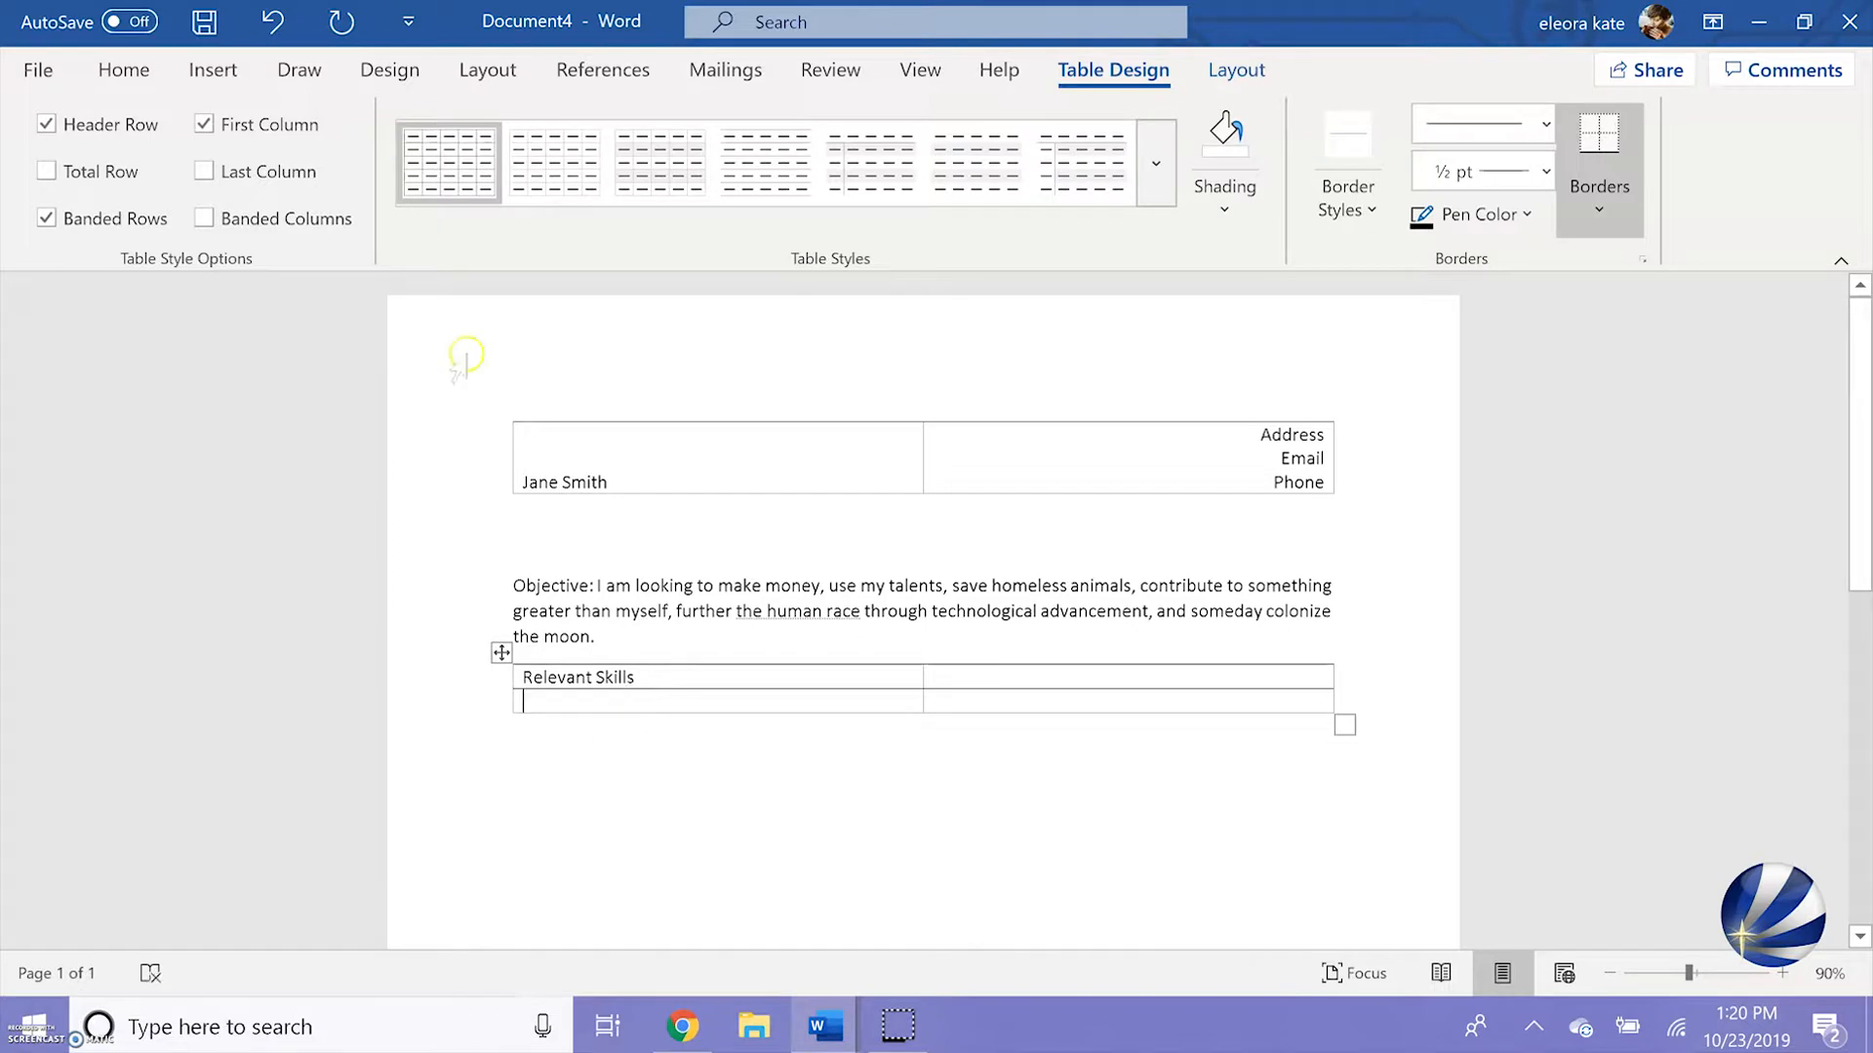
{"action": "left_click", "coordinate": [124, 69]}
{"action": "left_click", "coordinate": [747, 122]}
{"action": "type", "text": "Organizing Drawers"}
{"action": "key", "text": "Return"}
{"action": "type", "text": "Finding Typos"}
{"action": "key", "text": "Return"}
{"action": "type", "text": "Editing Videos"}
{"action": "key", "text": "Return"}
{"action": "type", "text": "Avoiding Human Interaction"}
Add a bulleted list in the skills table's lower right cell: Petting Cats, Drinking Coffee, Keeping Plants Alive, Typing Pretty Fast
{"action": "left_click", "coordinate": [962, 710]}
{"action": "left_click", "coordinate": [747, 138]}
{"action": "type", "text": "Petting Cats"}
{"action": "key", "text": "Return"}
{"action": "type", "text": "Drinking Coffee"}
{"action": "key", "text": "Return"}
{"action": "type", "text": "Keeping Plants Alive"}
{"action": "key", "text": "Return"}
{"action": "type", "text": "Typing Pretty Fast"}
Insert a table with two columns and four rows below the skills table, and enter "Work Experience" in its first cell
{"action": "left_click", "coordinate": [536, 843]}
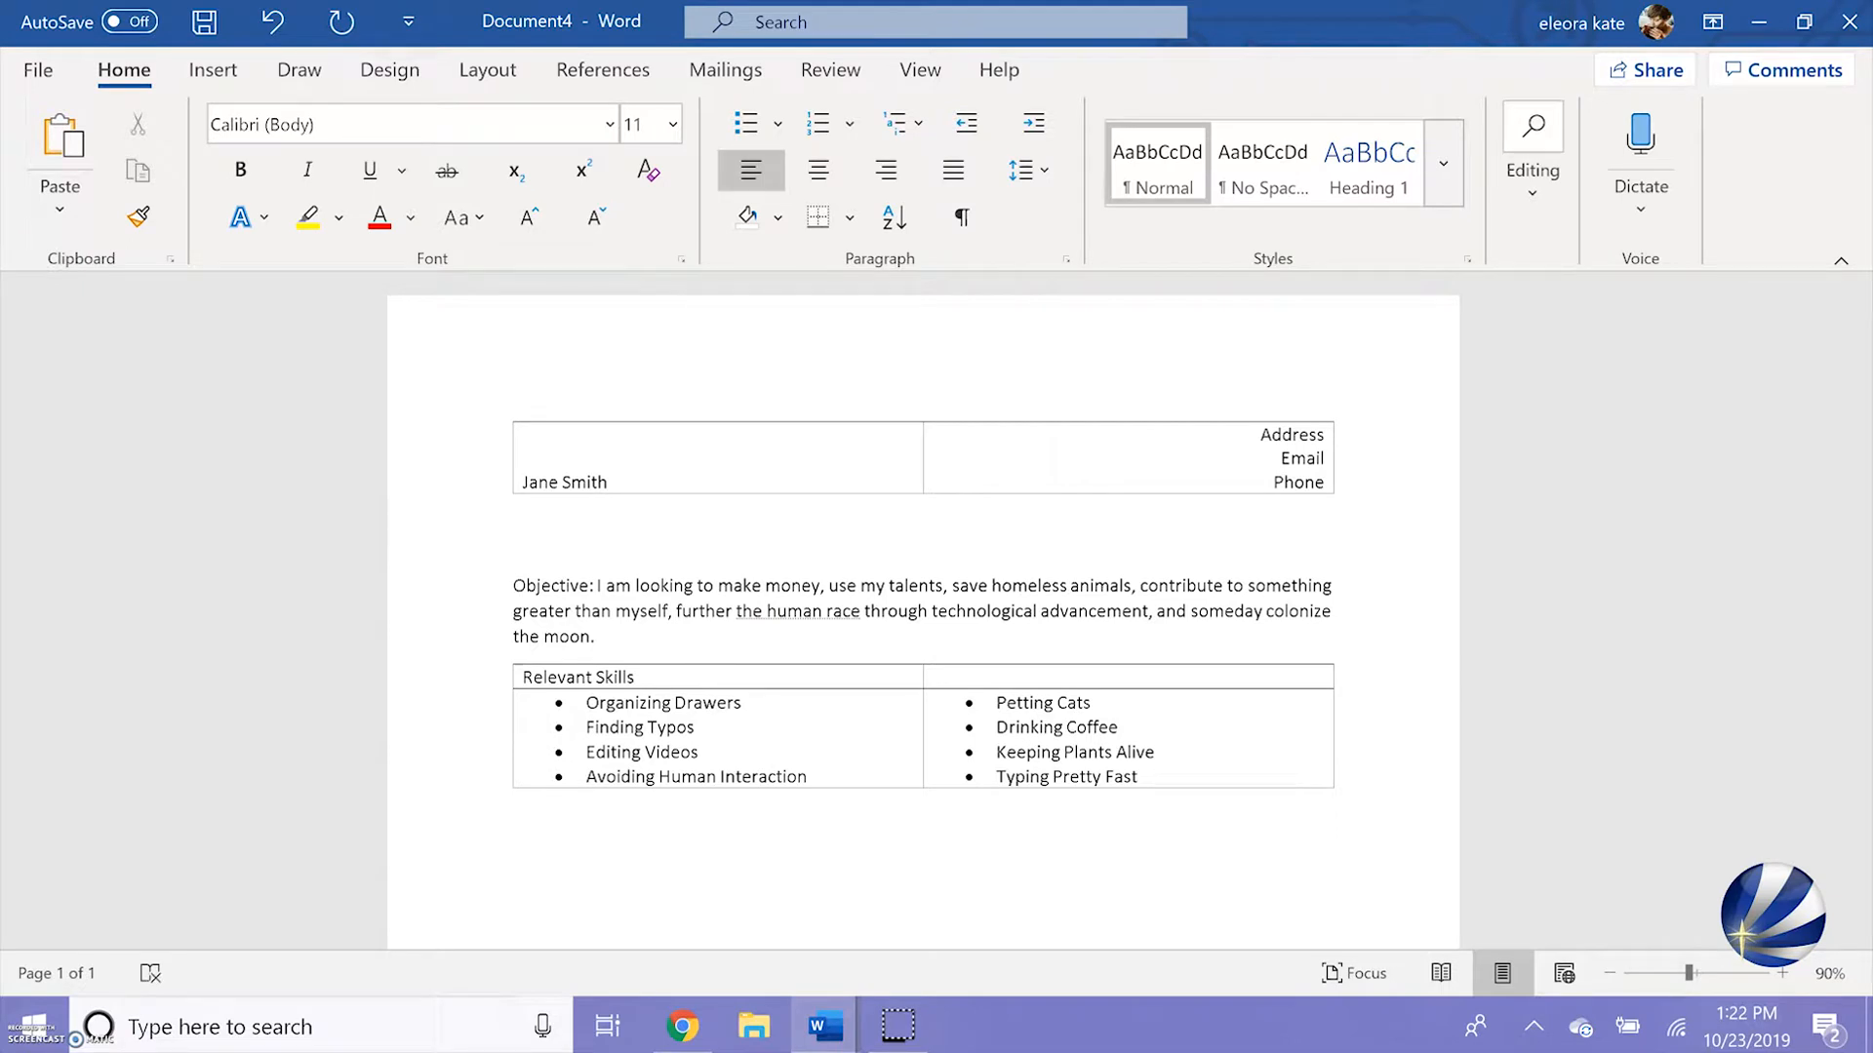
{"action": "left_click", "coordinate": [211, 72]}
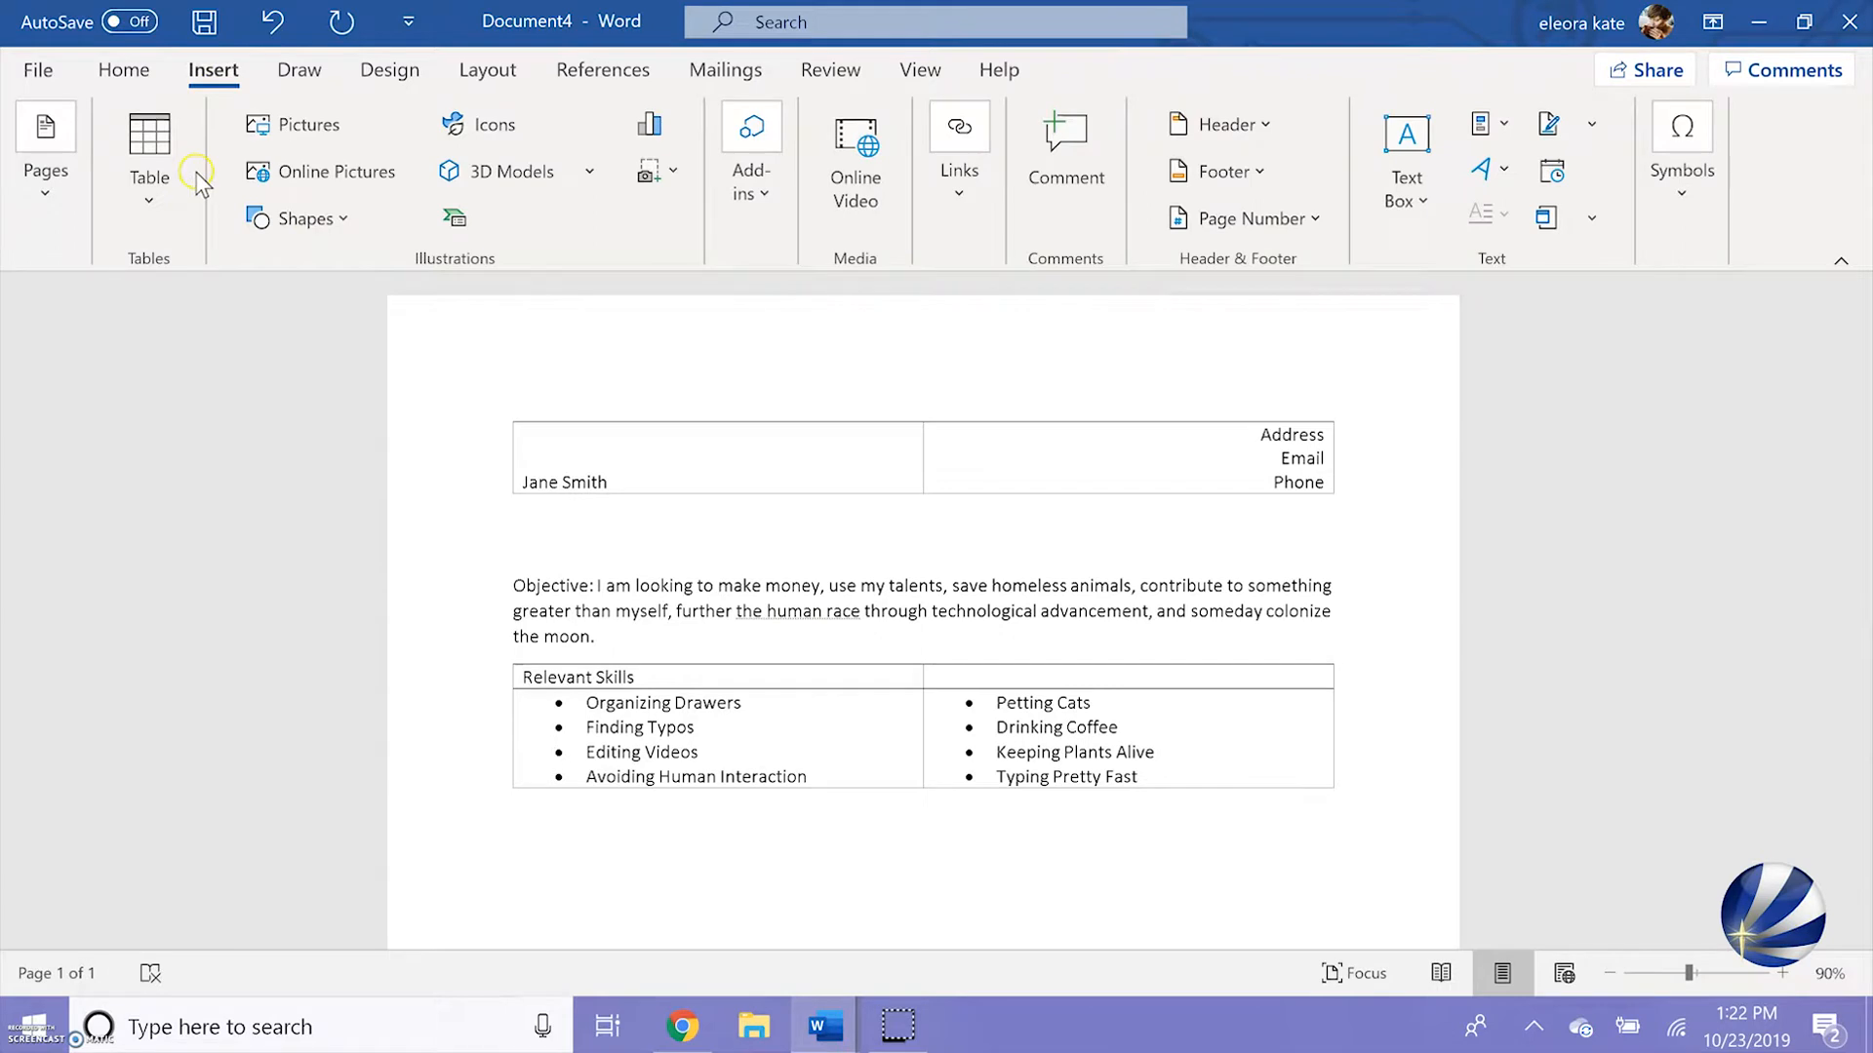
{"action": "left_click", "coordinate": [154, 197]}
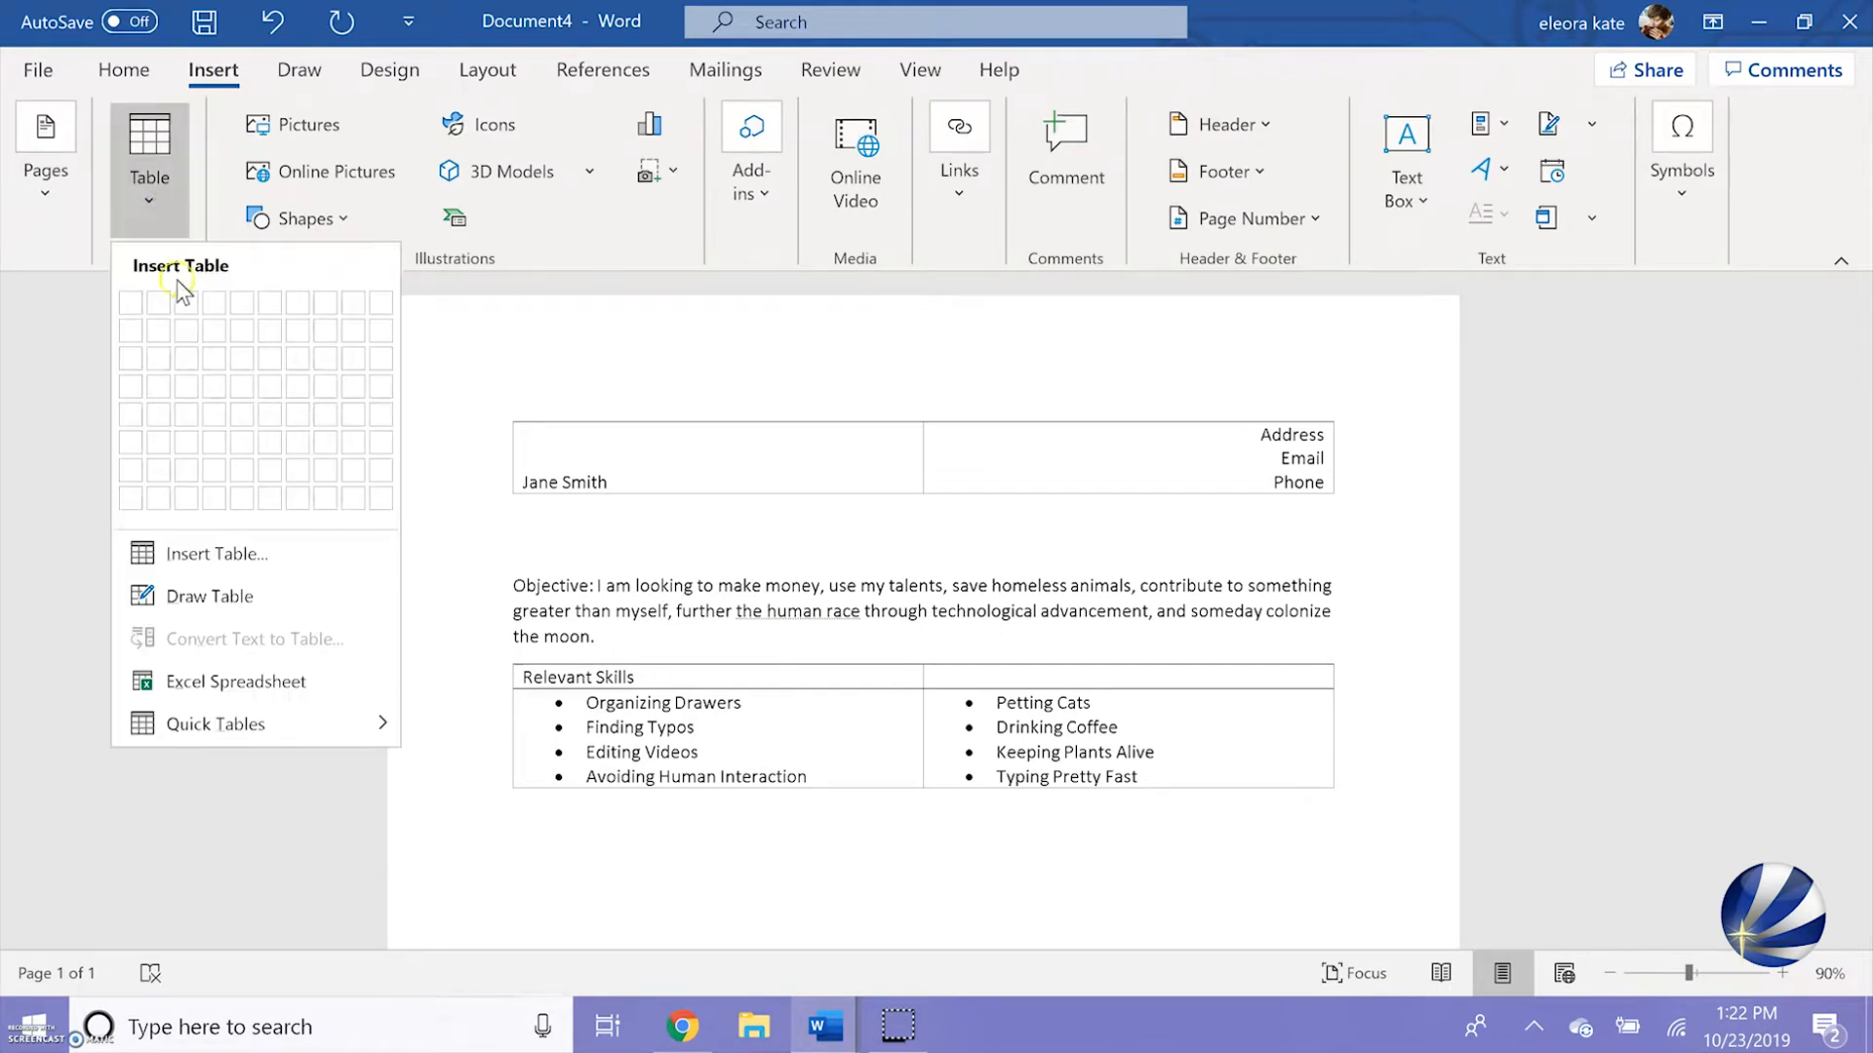
{"action": "left_click", "coordinate": [159, 386]}
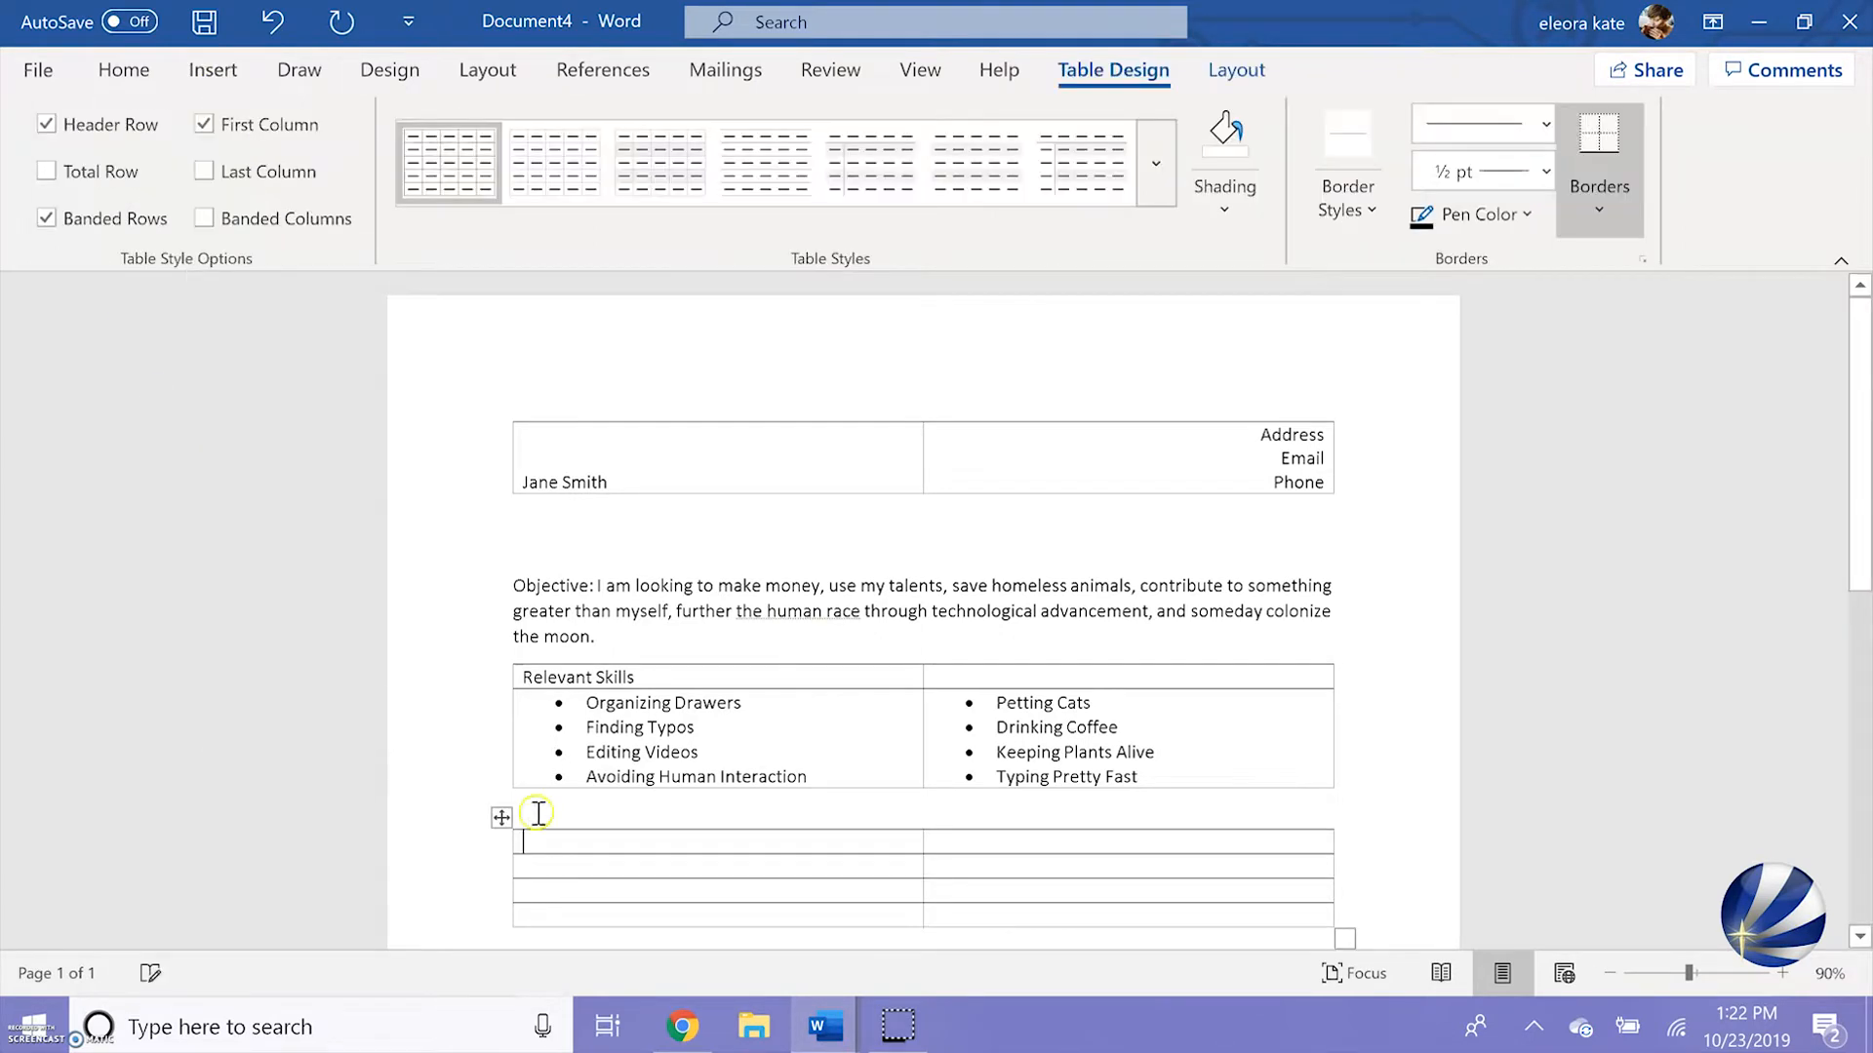
{"action": "type", "text": "Work Ex"}
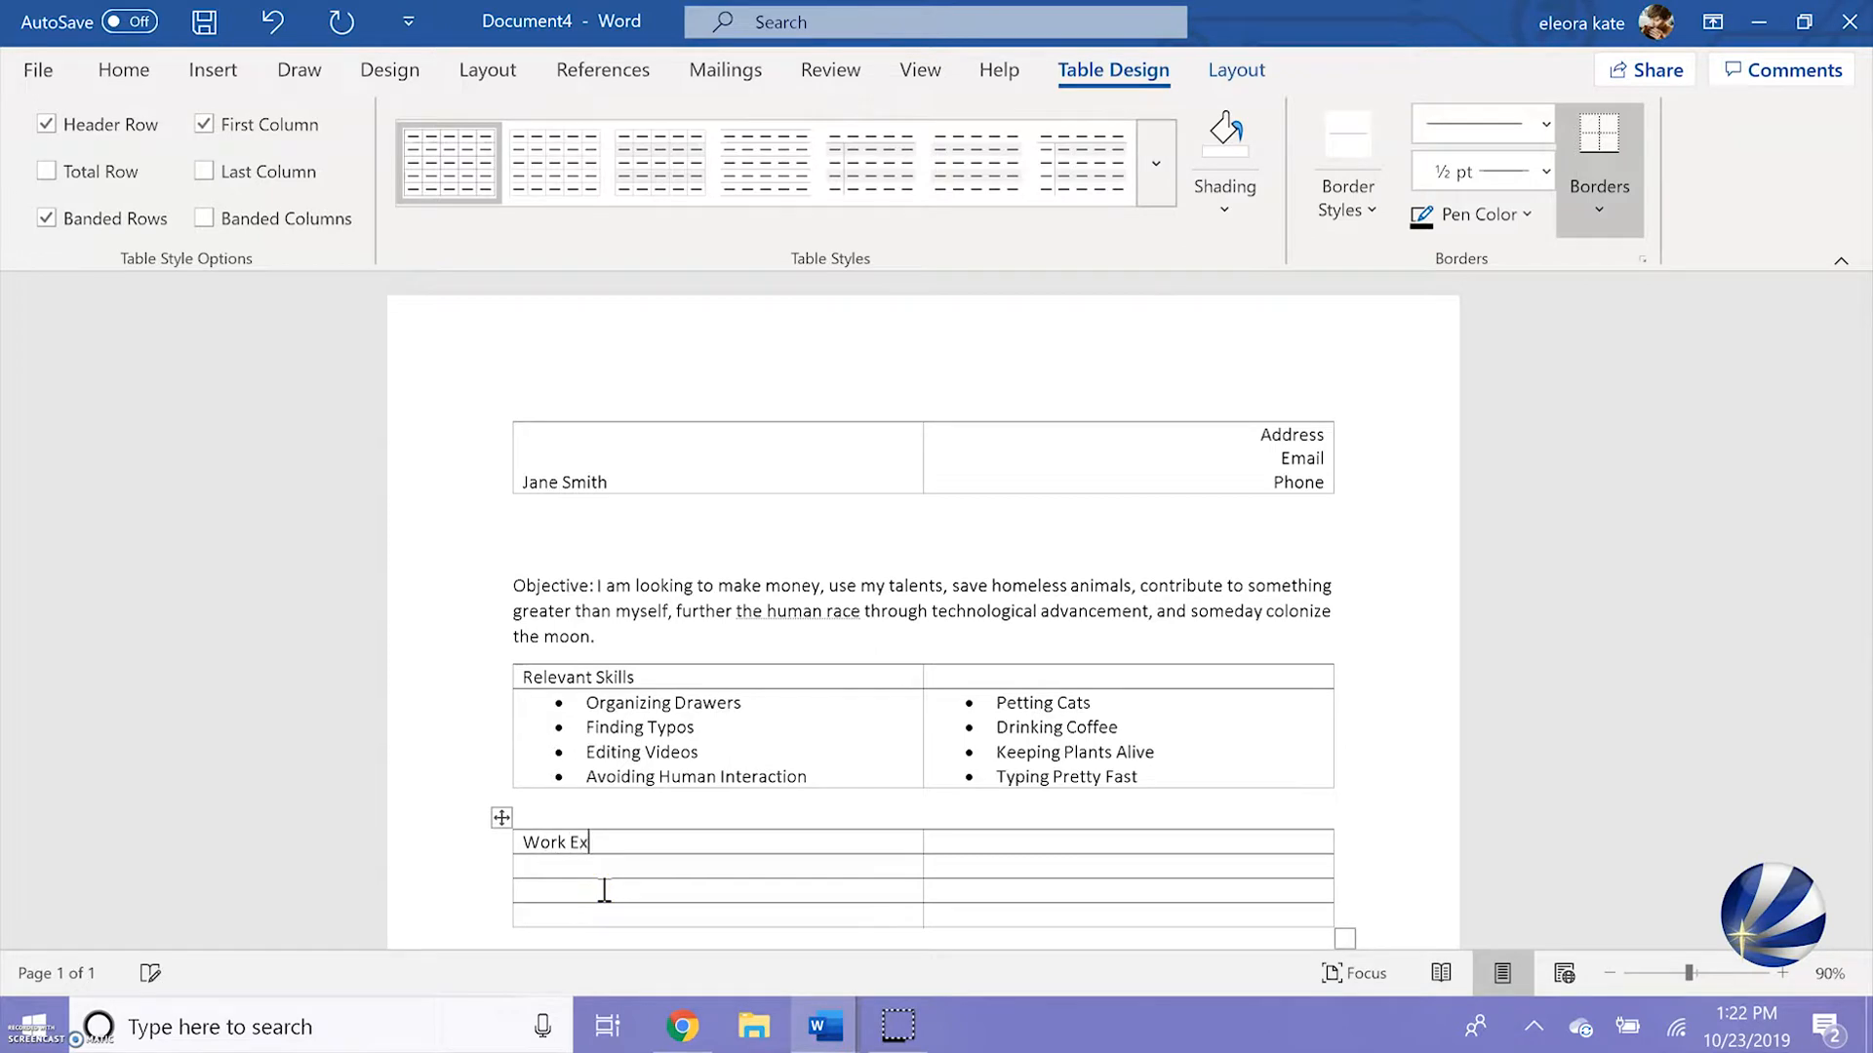
{"action": "type", "text": "perience"}
Make the Work Experience heading uppercase and bold, and narrow the table's first column to just fit it
{"action": "left_click_drag", "start_coordinate": [663, 841], "coordinate": [524, 839]}
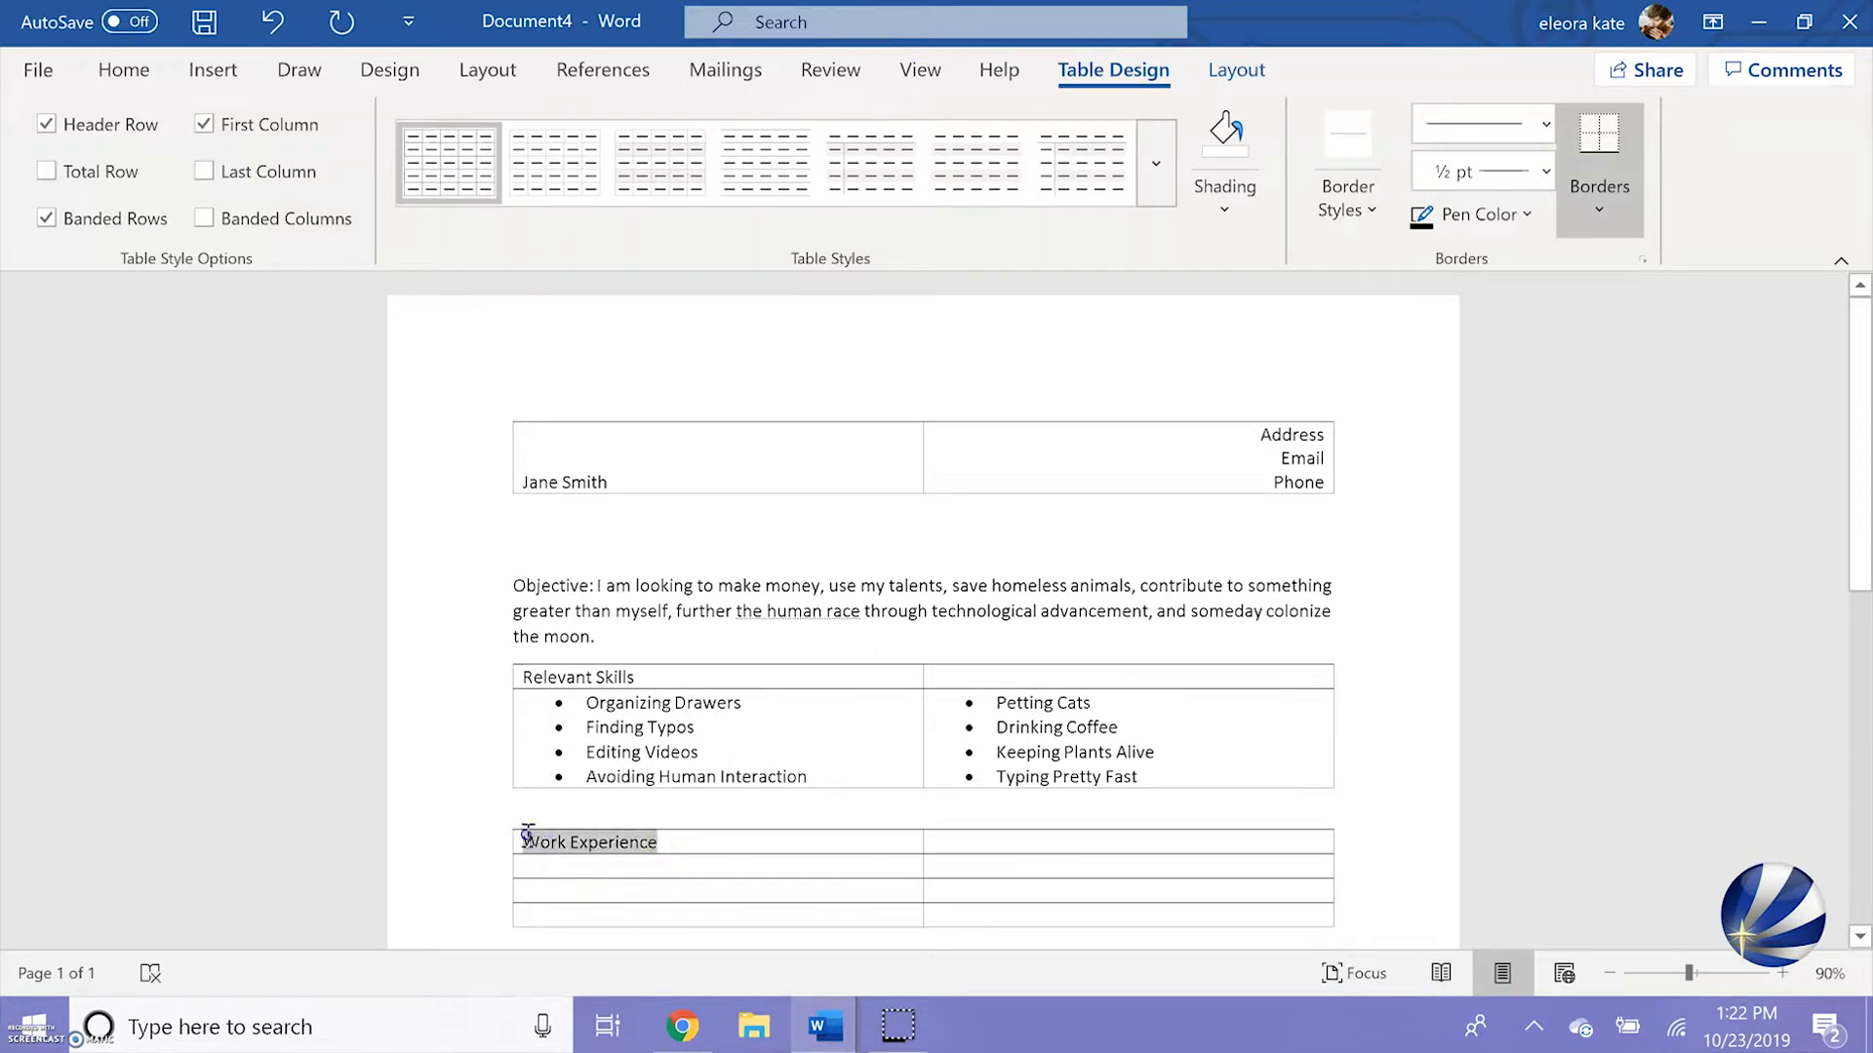
{"action": "left_click", "coordinate": [123, 71]}
{"action": "left_click", "coordinate": [464, 217]}
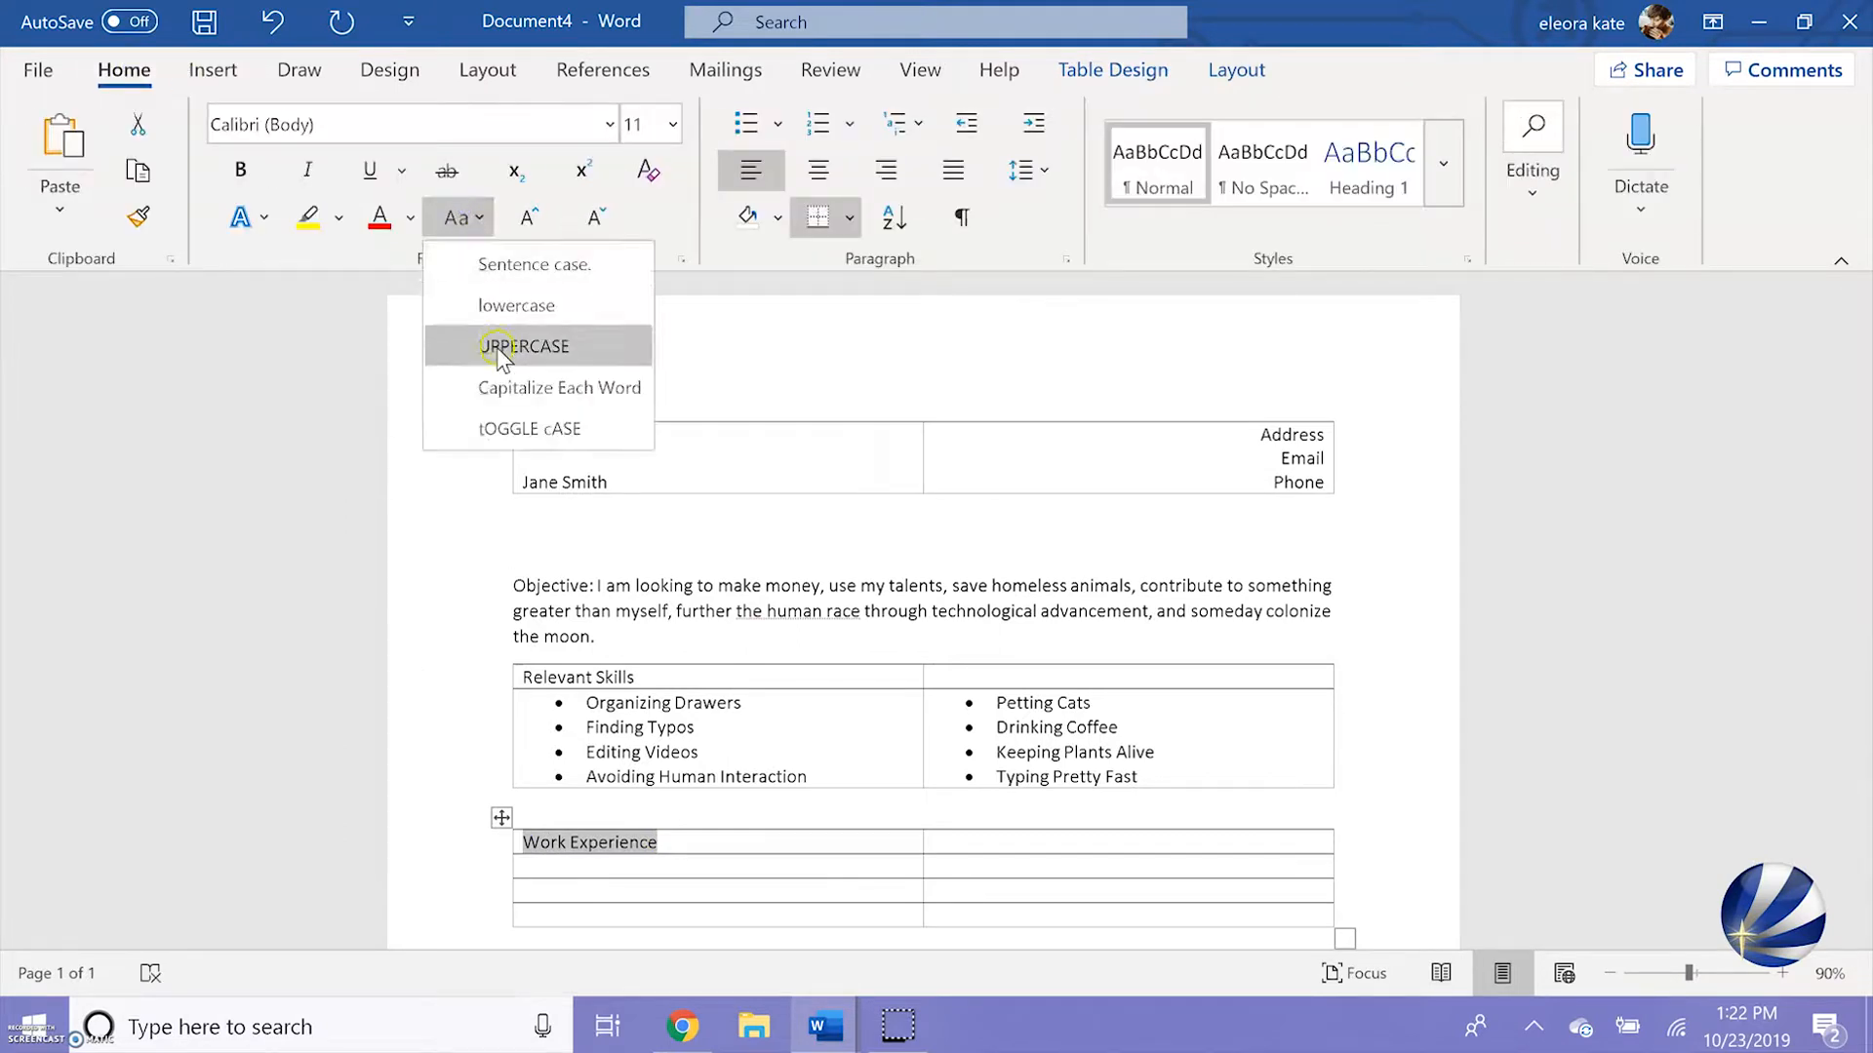
{"action": "left_click", "coordinate": [494, 347]}
{"action": "left_click", "coordinate": [238, 173]}
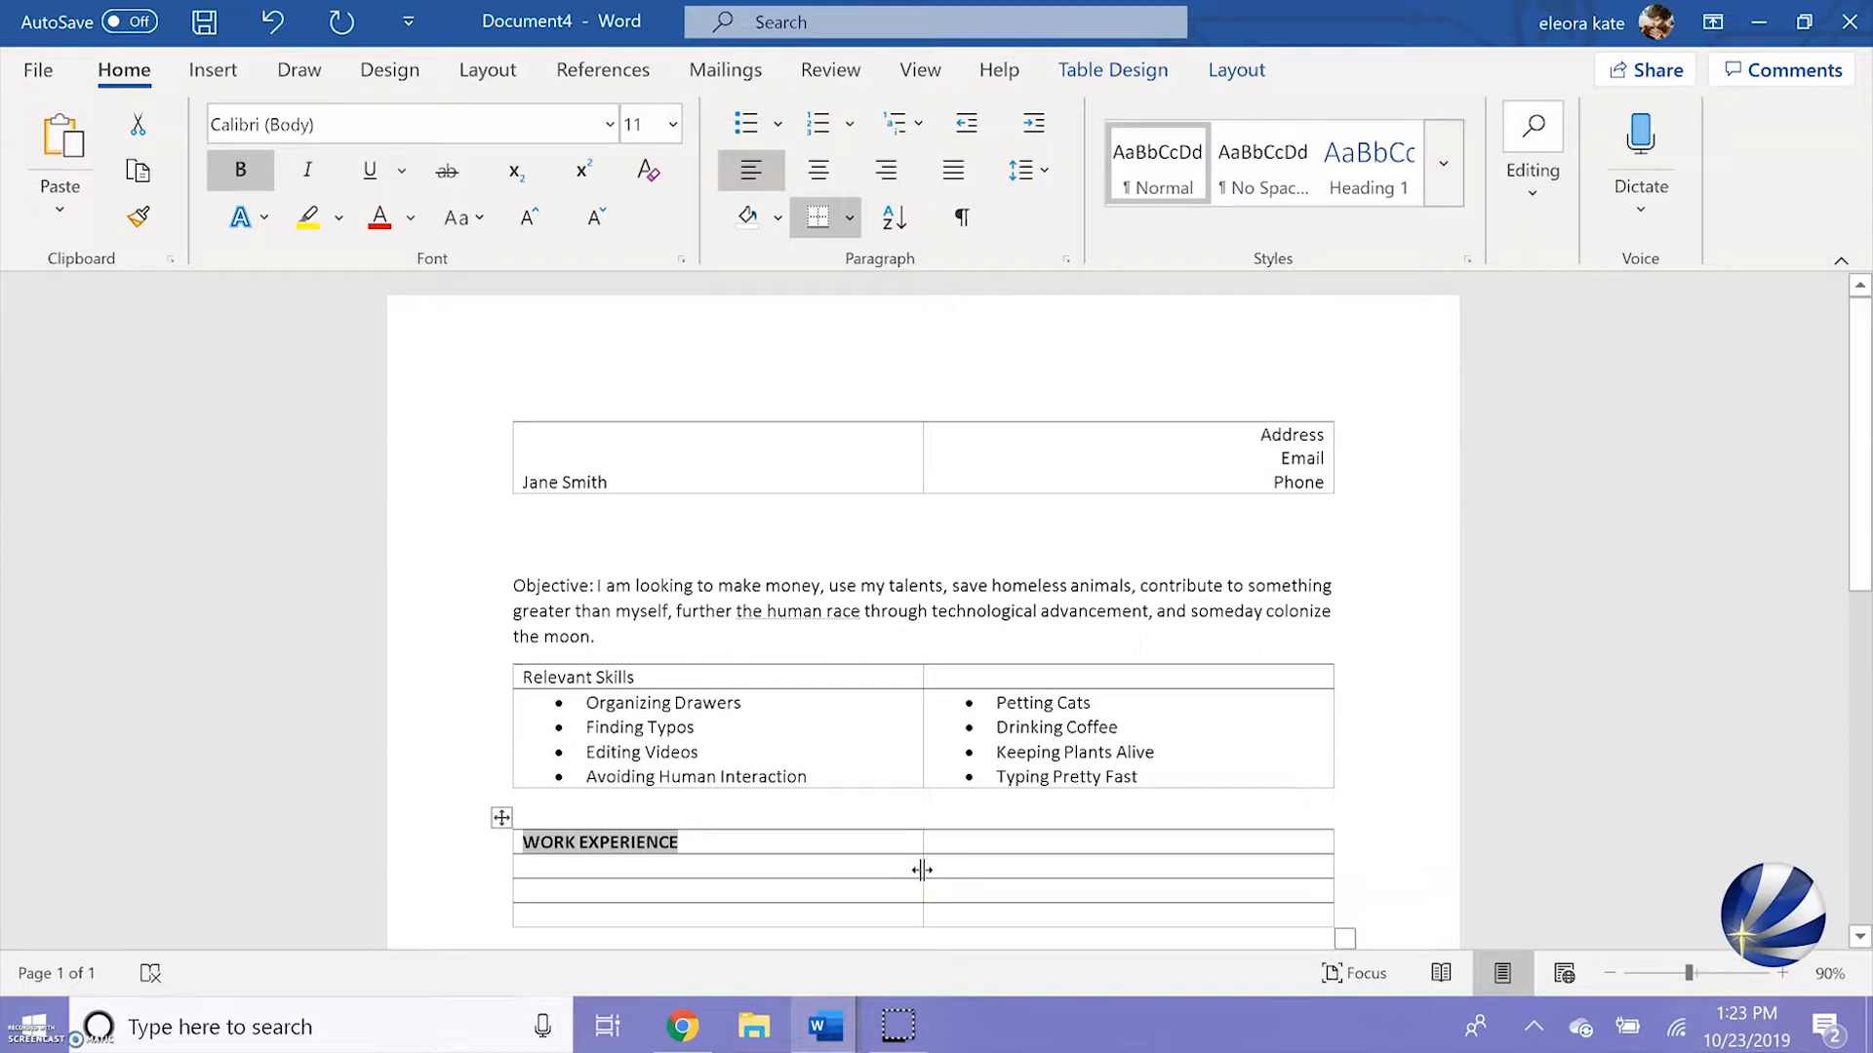
{"action": "left_click_drag", "start_coordinate": [921, 869], "coordinate": [693, 882]}
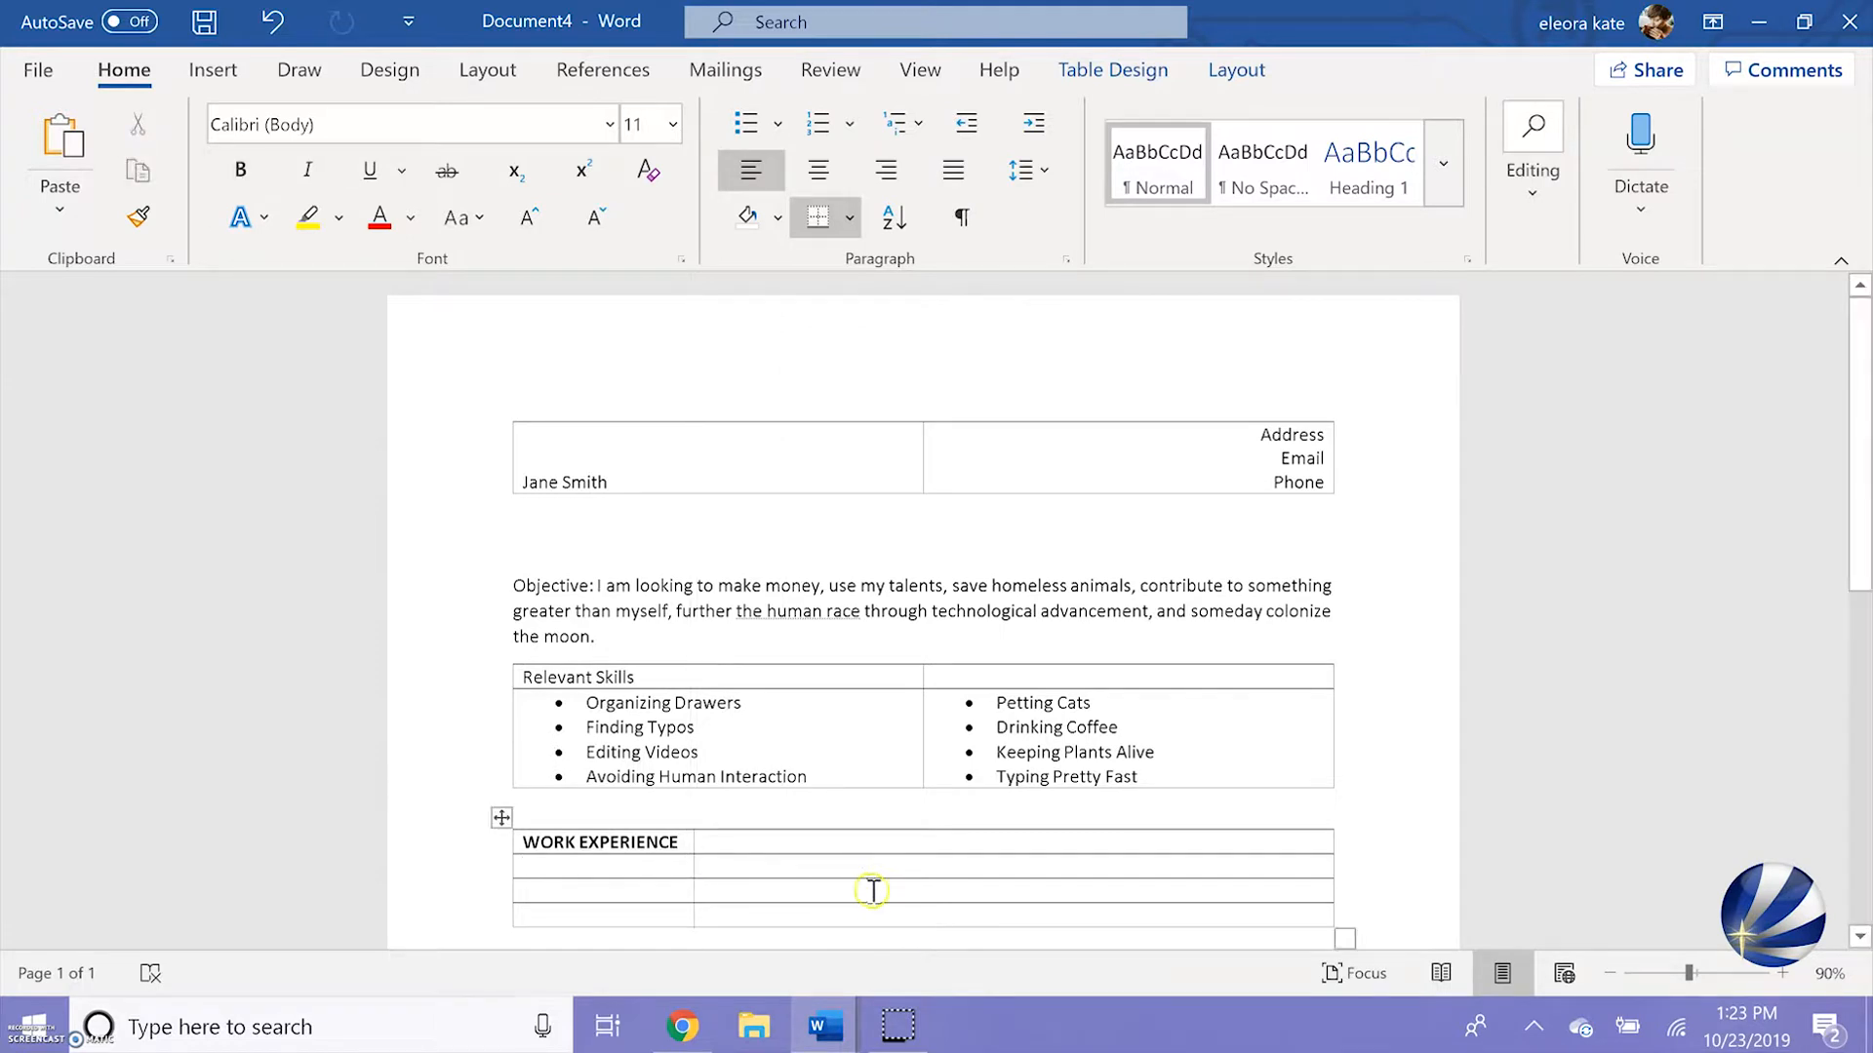
Fill the first job row with the dates 01/04—08/09 and paste the copied position and job description beside them
{"action": "type", "text": "01"}
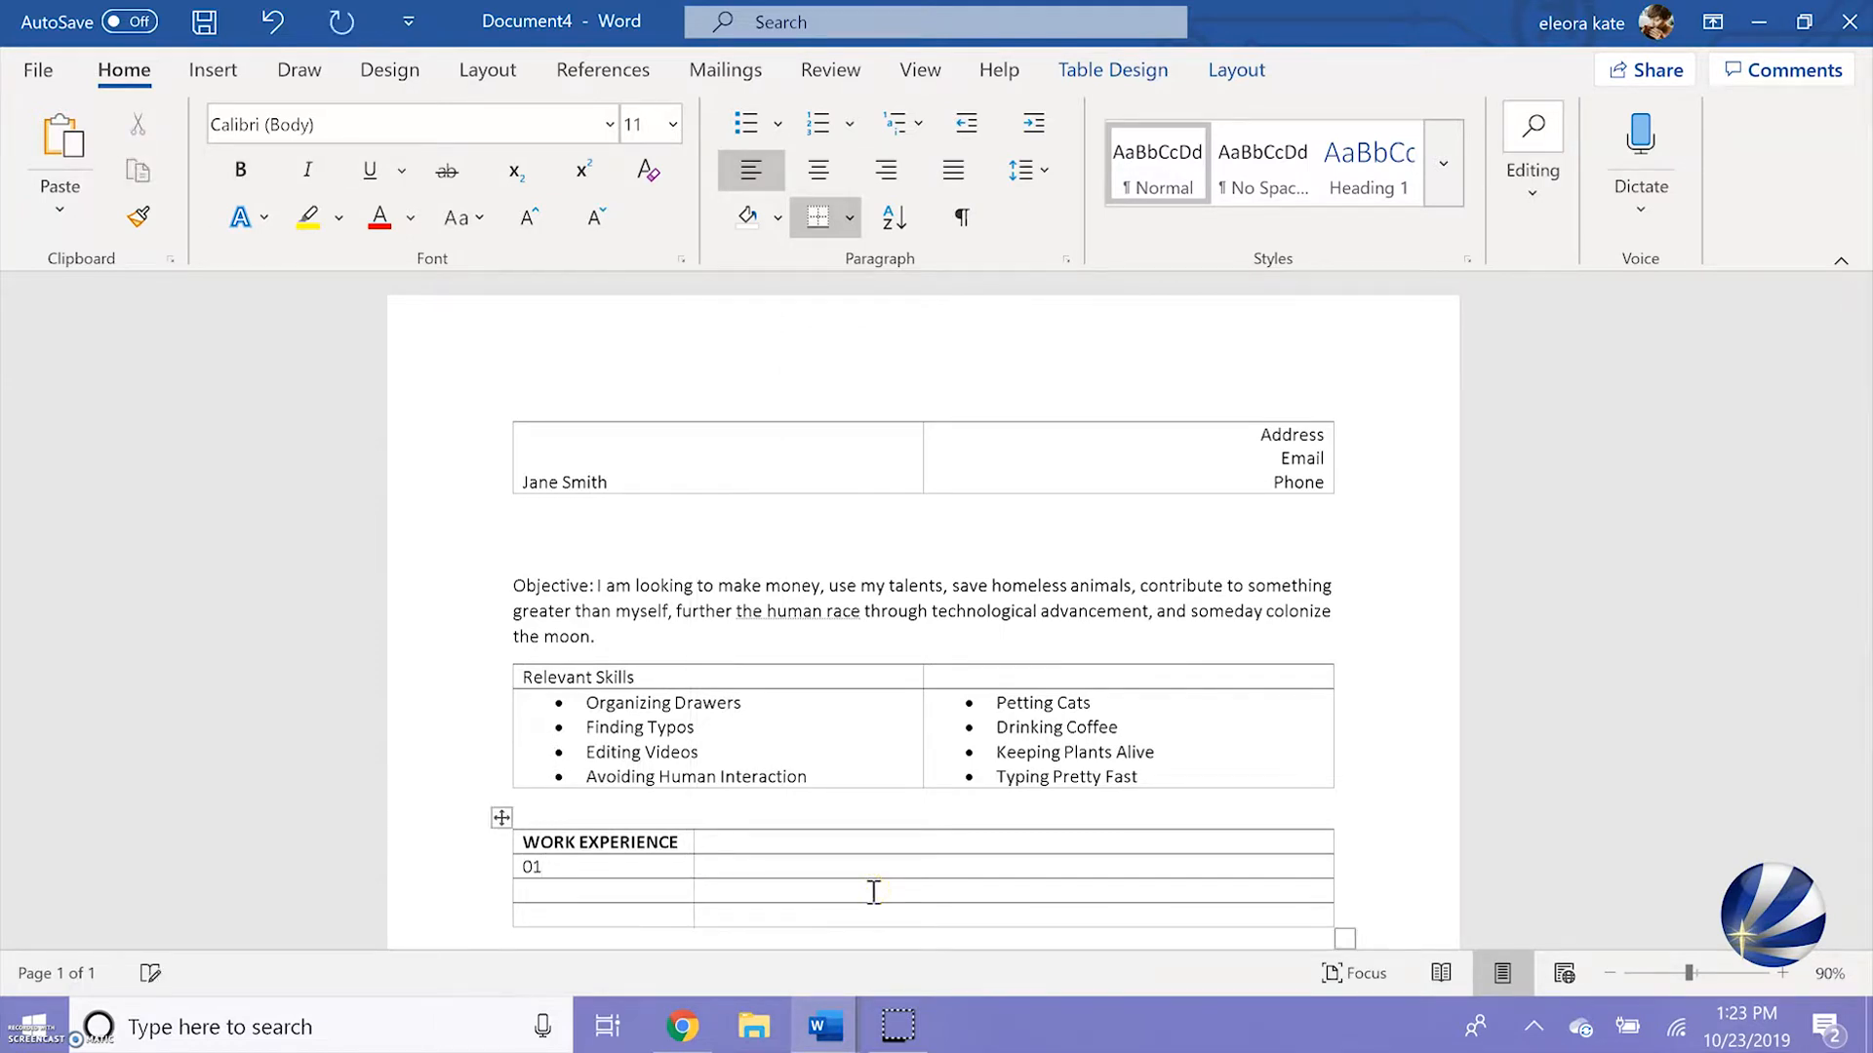
{"action": "type", "text": "/04--8"}
{"action": "key", "text": "BackSpace"}
{"action": "type", "text": "08/"}
{"action": "type", "text": "09"}
{"action": "left_click", "coordinate": [756, 860]}
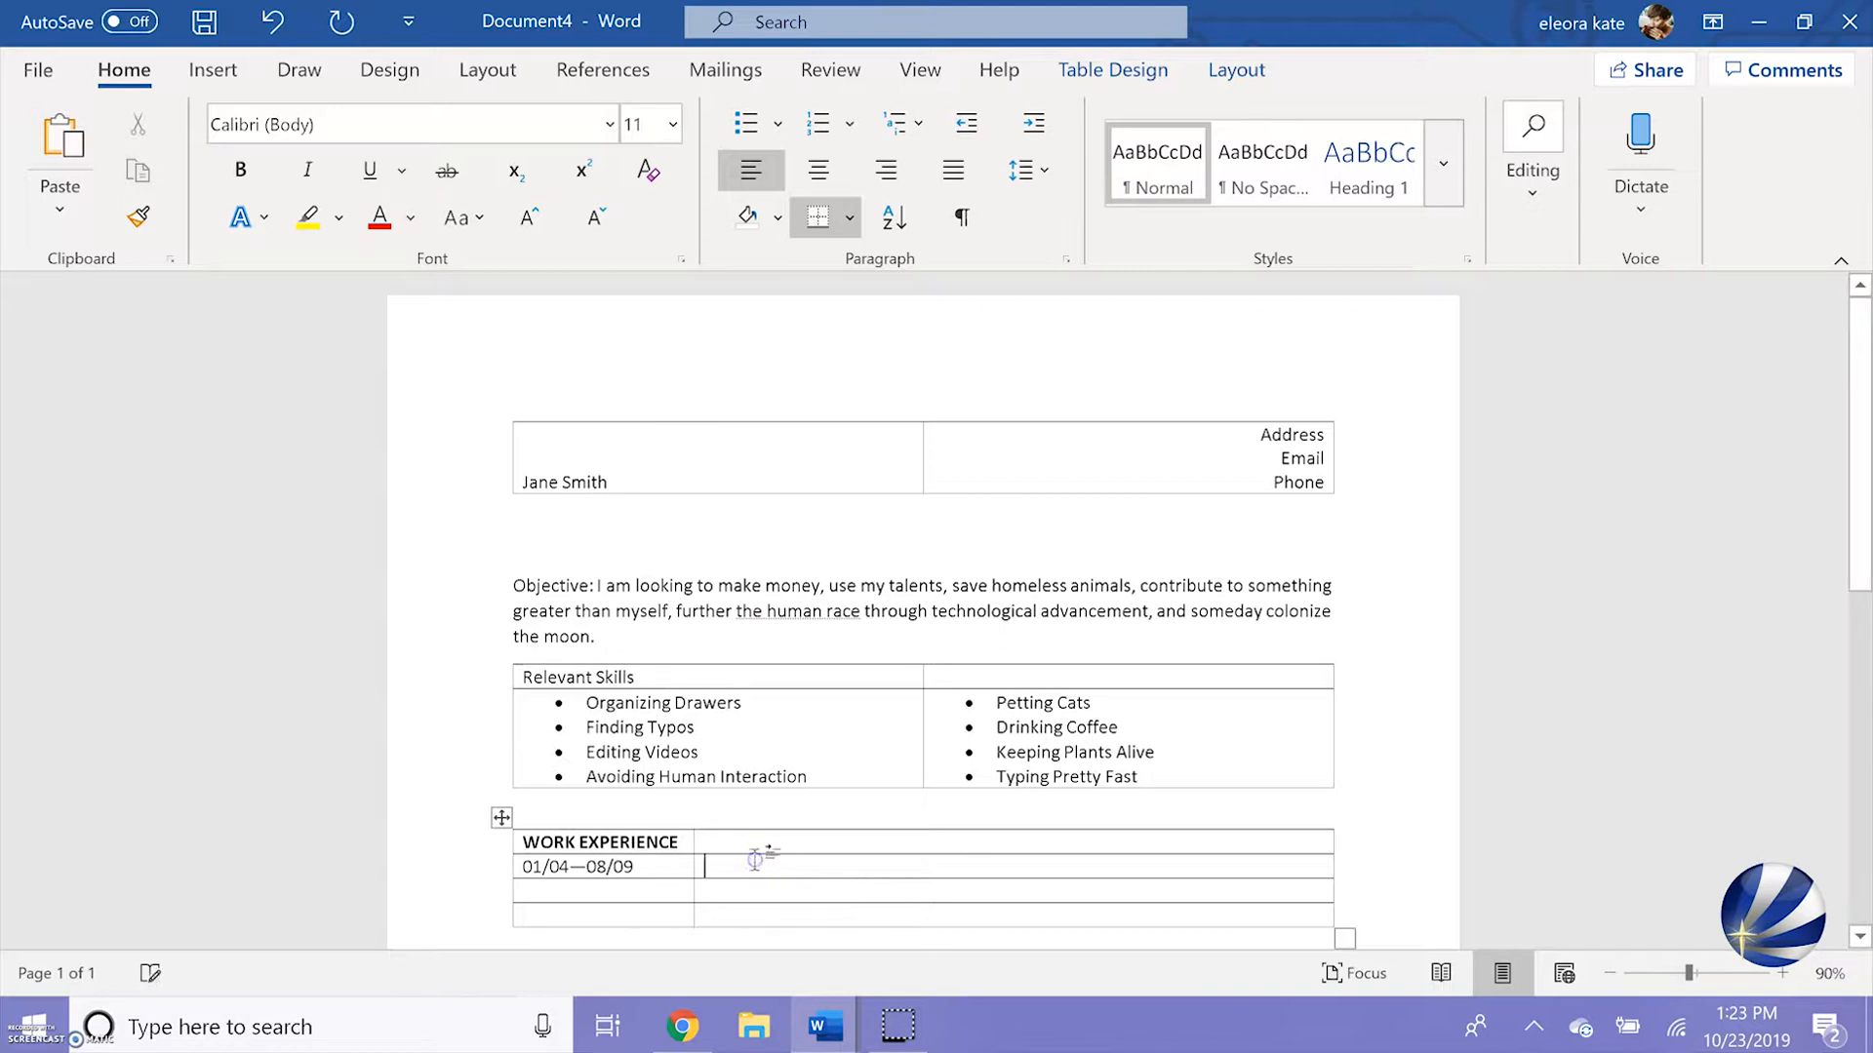
{"action": "type", "text": "Title or Position Place of Work—City, STATE The job functions you performed on a regular basis that showcase your abilities to potential employers."}
Fill the second job row with the dates 09/09—09/12 and paste the same position and job description beside them
{"action": "scroll", "coordinate": [756, 861], "scroll_direction": "down", "scroll_amount": 2}
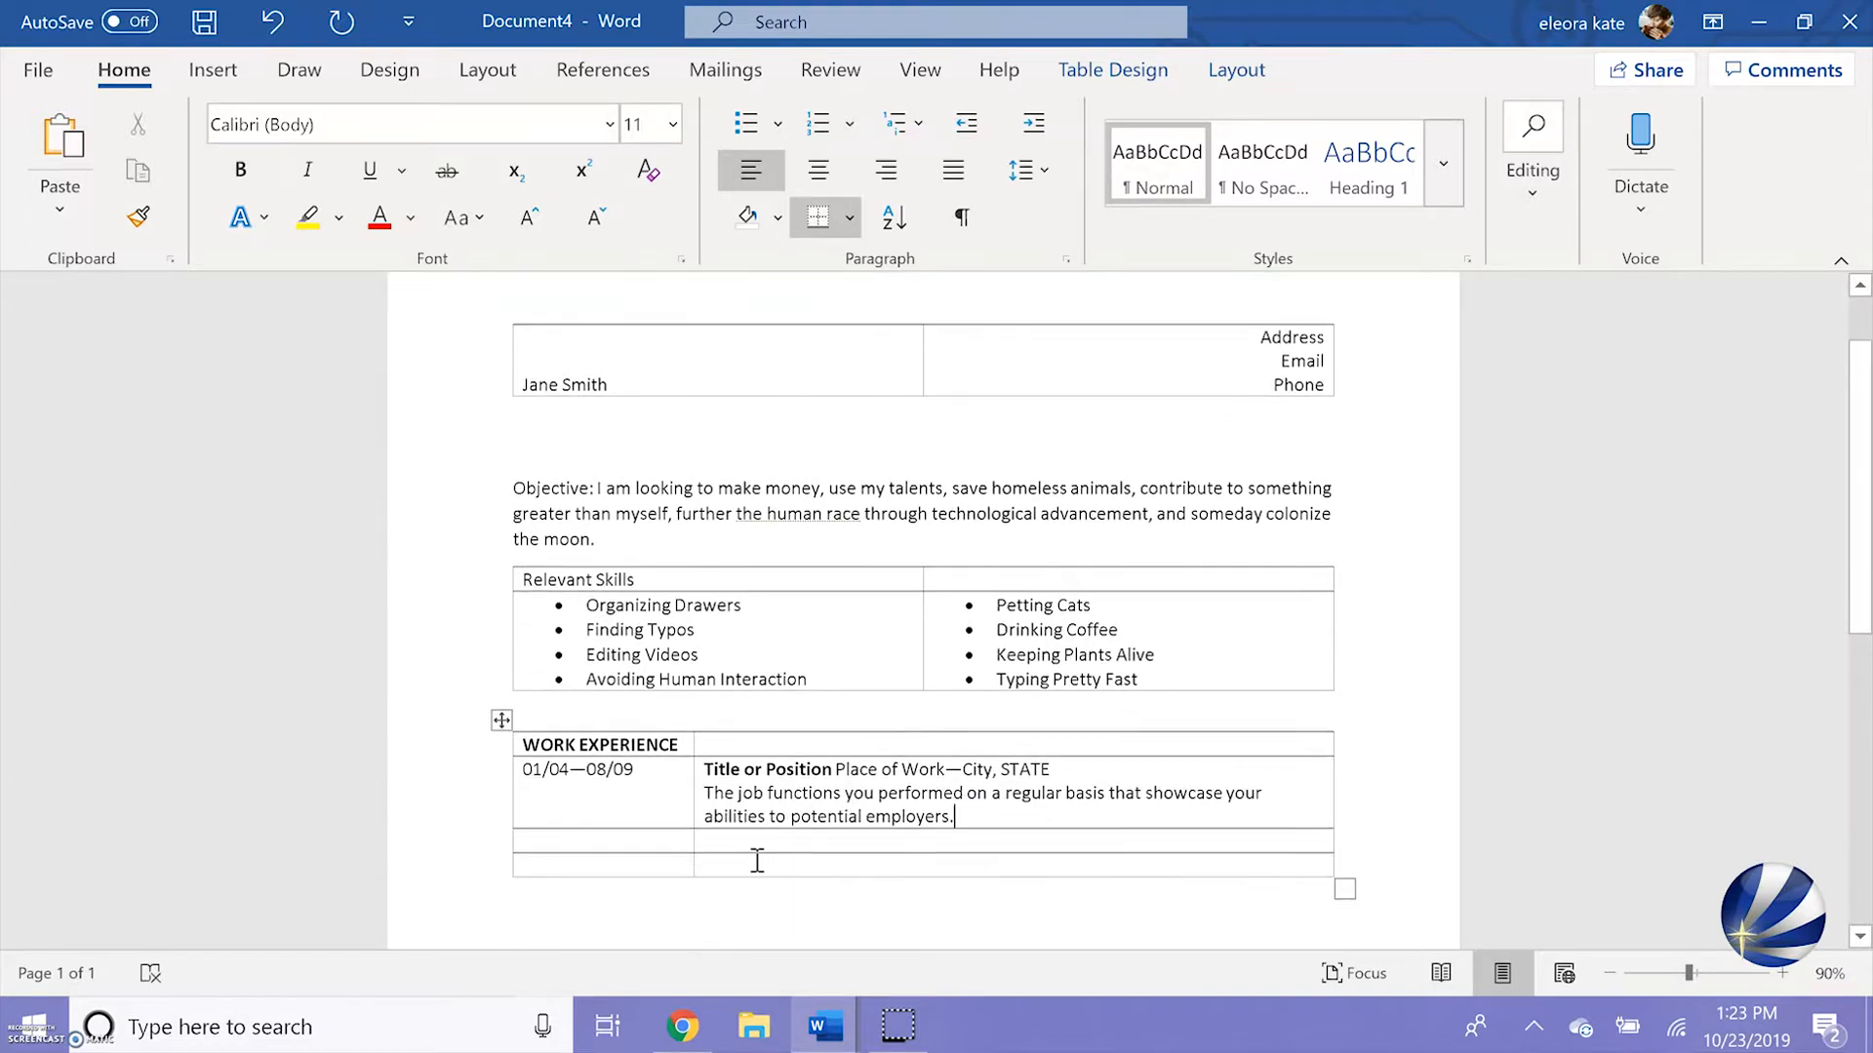
{"action": "left_click", "coordinate": [599, 840]}
{"action": "type", "text": "09"}
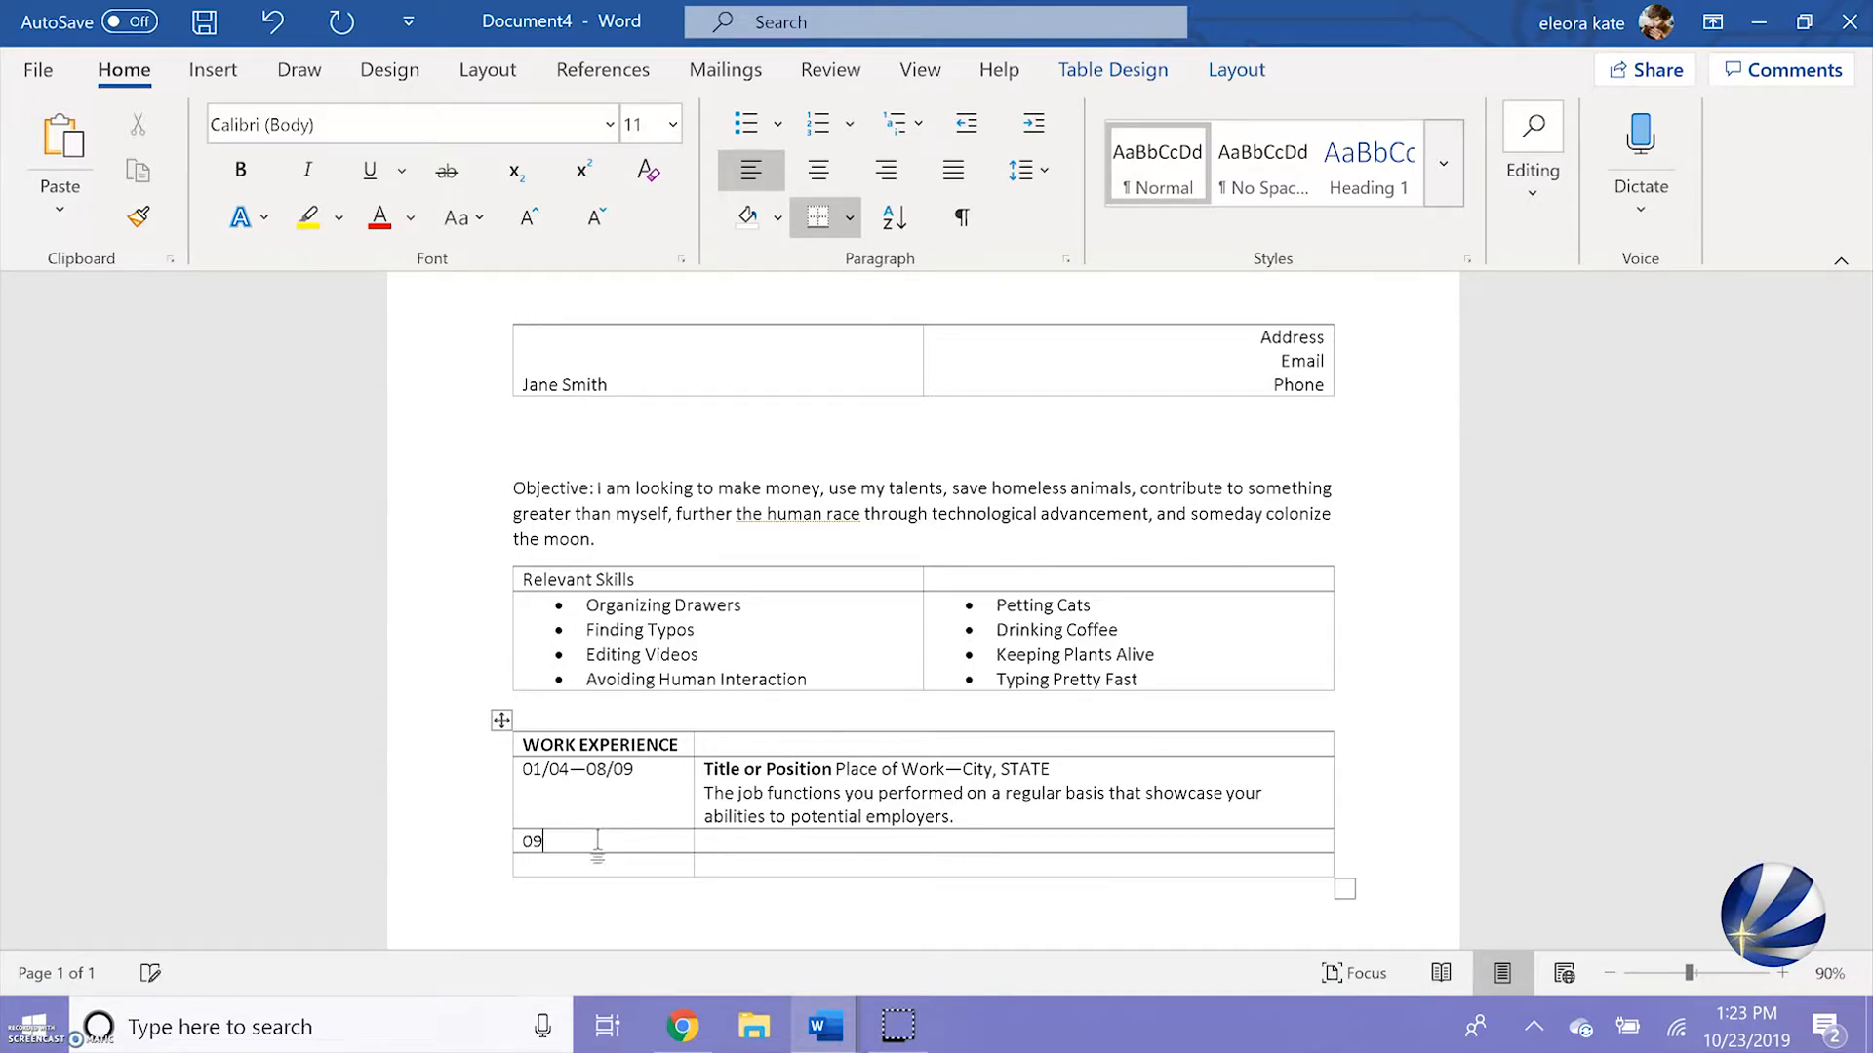
{"action": "type", "text": "/09--09"}
{"action": "type", "text": "/12"}
{"action": "left_click", "coordinate": [776, 845]}
{"action": "type", "text": "Title or Position Place of Work—City, STATE The job functions you performed on a regular basis that showcase your abilities to potential employers."}
Fill the third job row with the dates 10/12—11/15 and paste the same position and job description beside them
{"action": "left_click", "coordinate": [624, 910]}
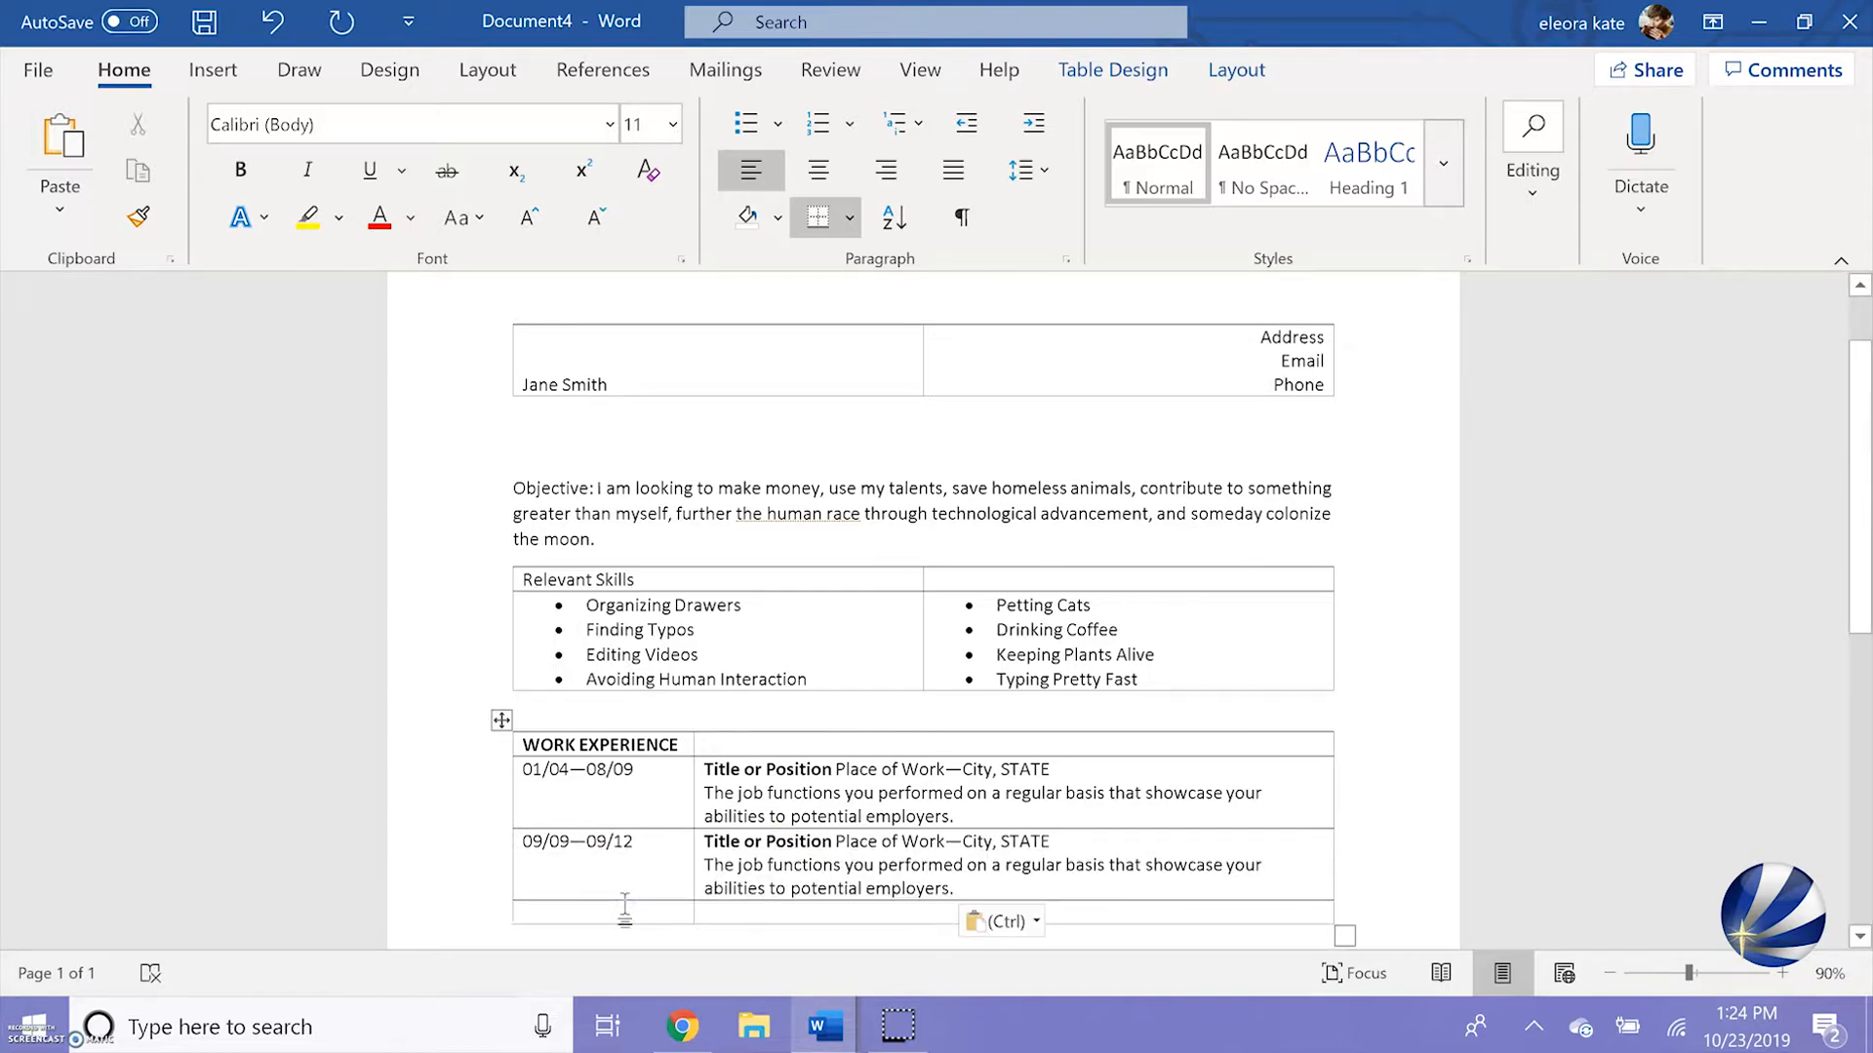
{"action": "type", "text": "10/12-"}
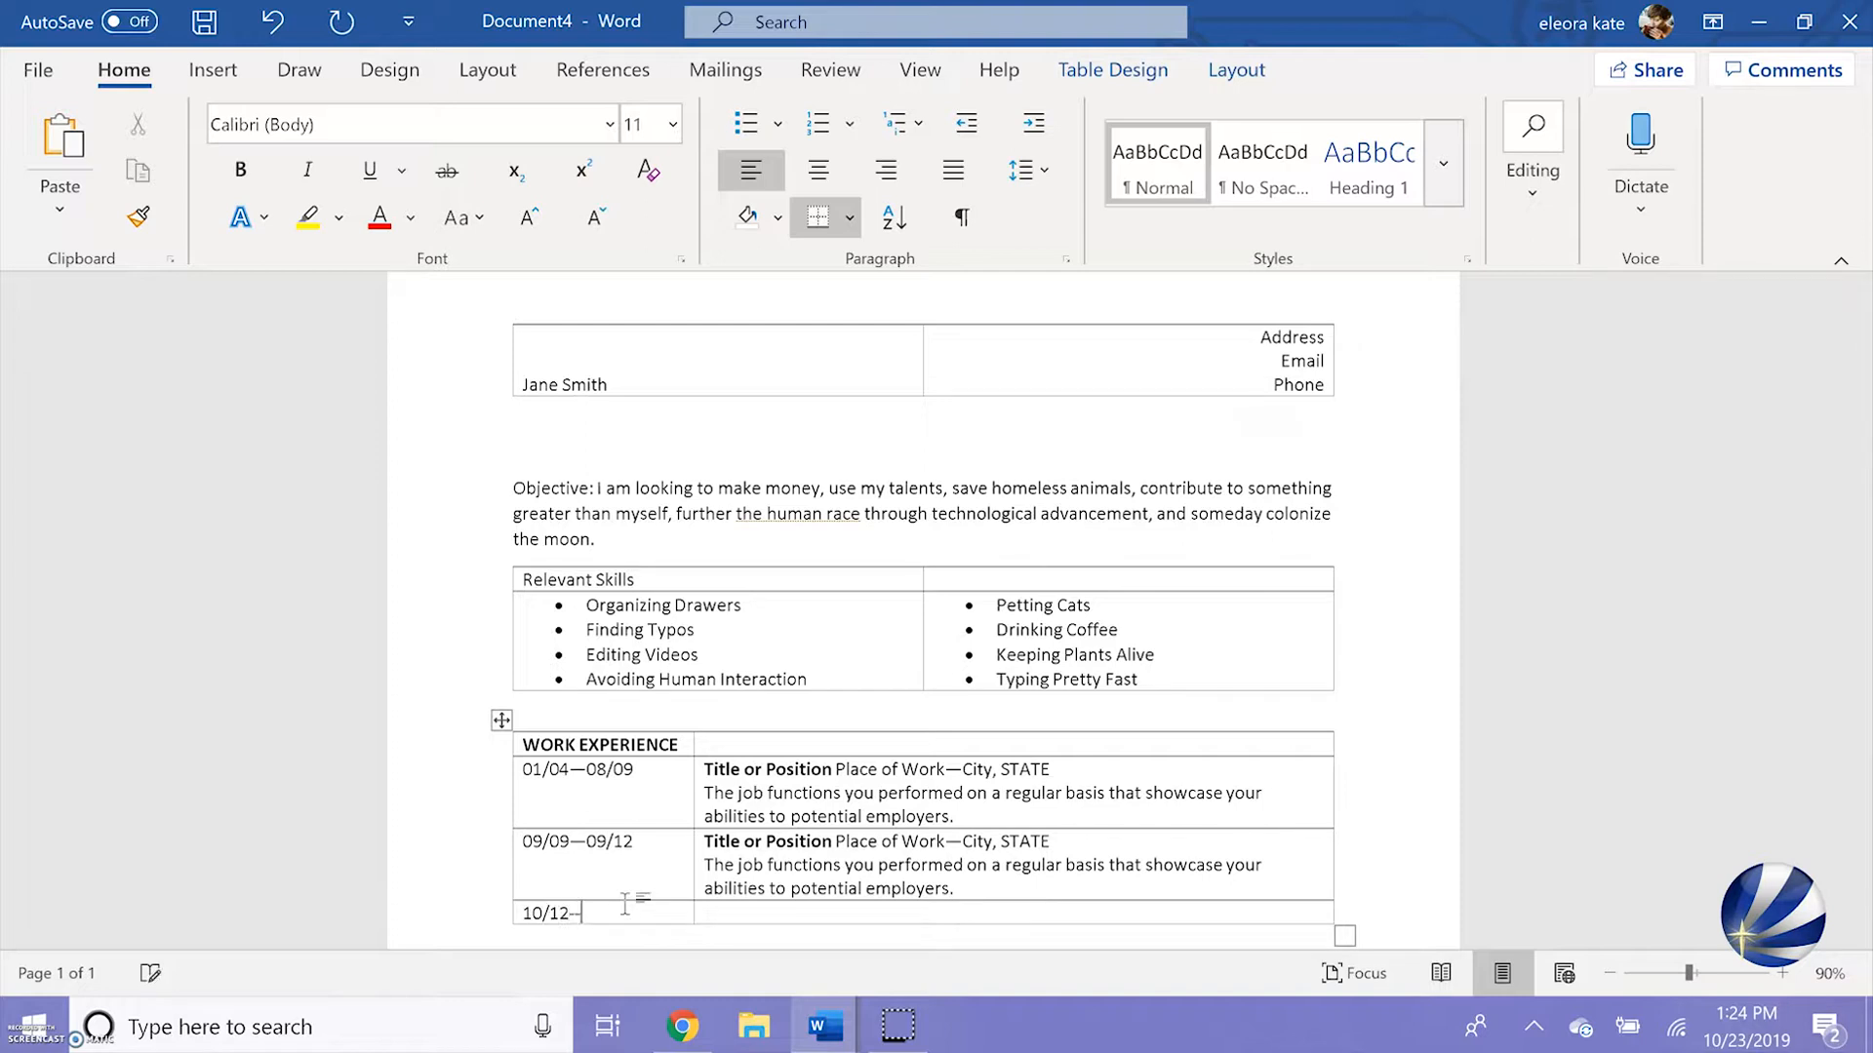
{"action": "type", "text": "-1"}
{"action": "type", "text": "1/1"}
{"action": "type", "text": "5"}
{"action": "left_click", "coordinate": [714, 911]}
{"action": "type", "text": "Title or Position Place of Work—City, STATE The job functions you performed on a regular basis that showcase your abilities to potential employers."}
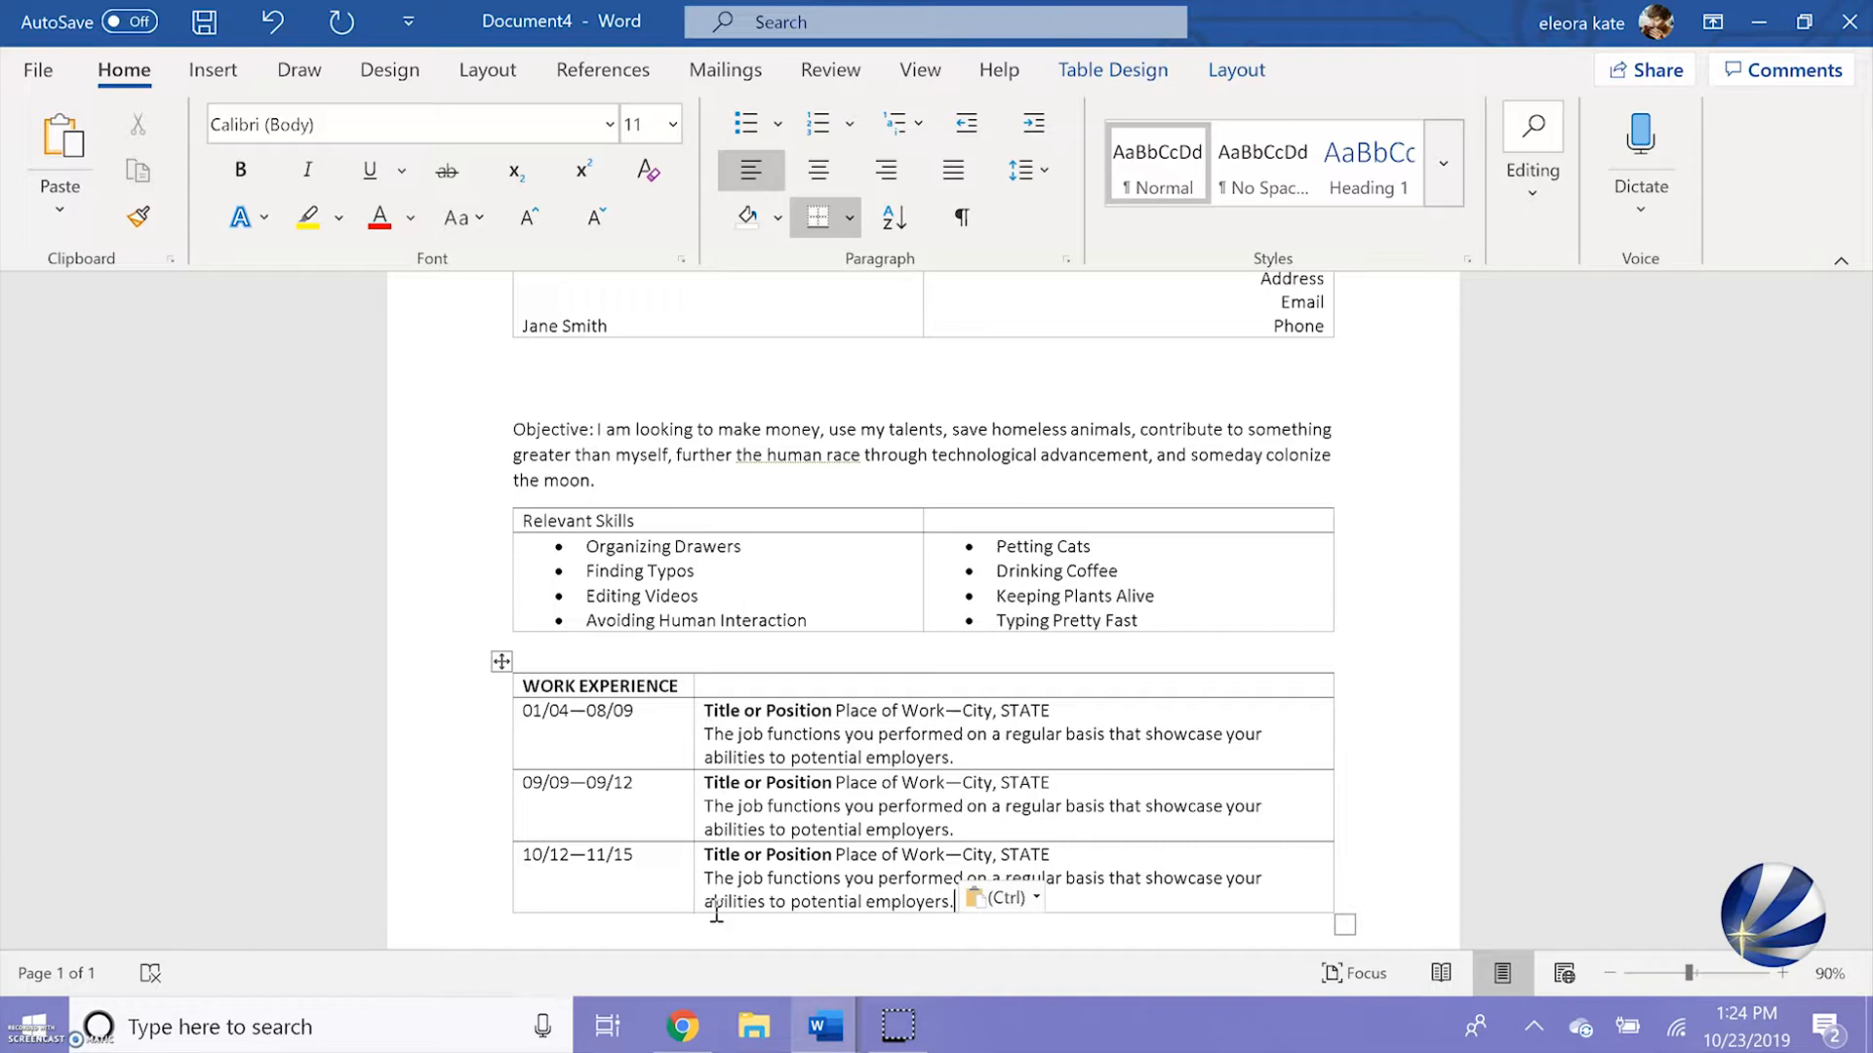
Copy the entire Work Experience table and paste the duplicate beneath it, separated by a blank line
{"action": "scroll", "coordinate": [716, 912], "scroll_direction": "down", "scroll_amount": 1}
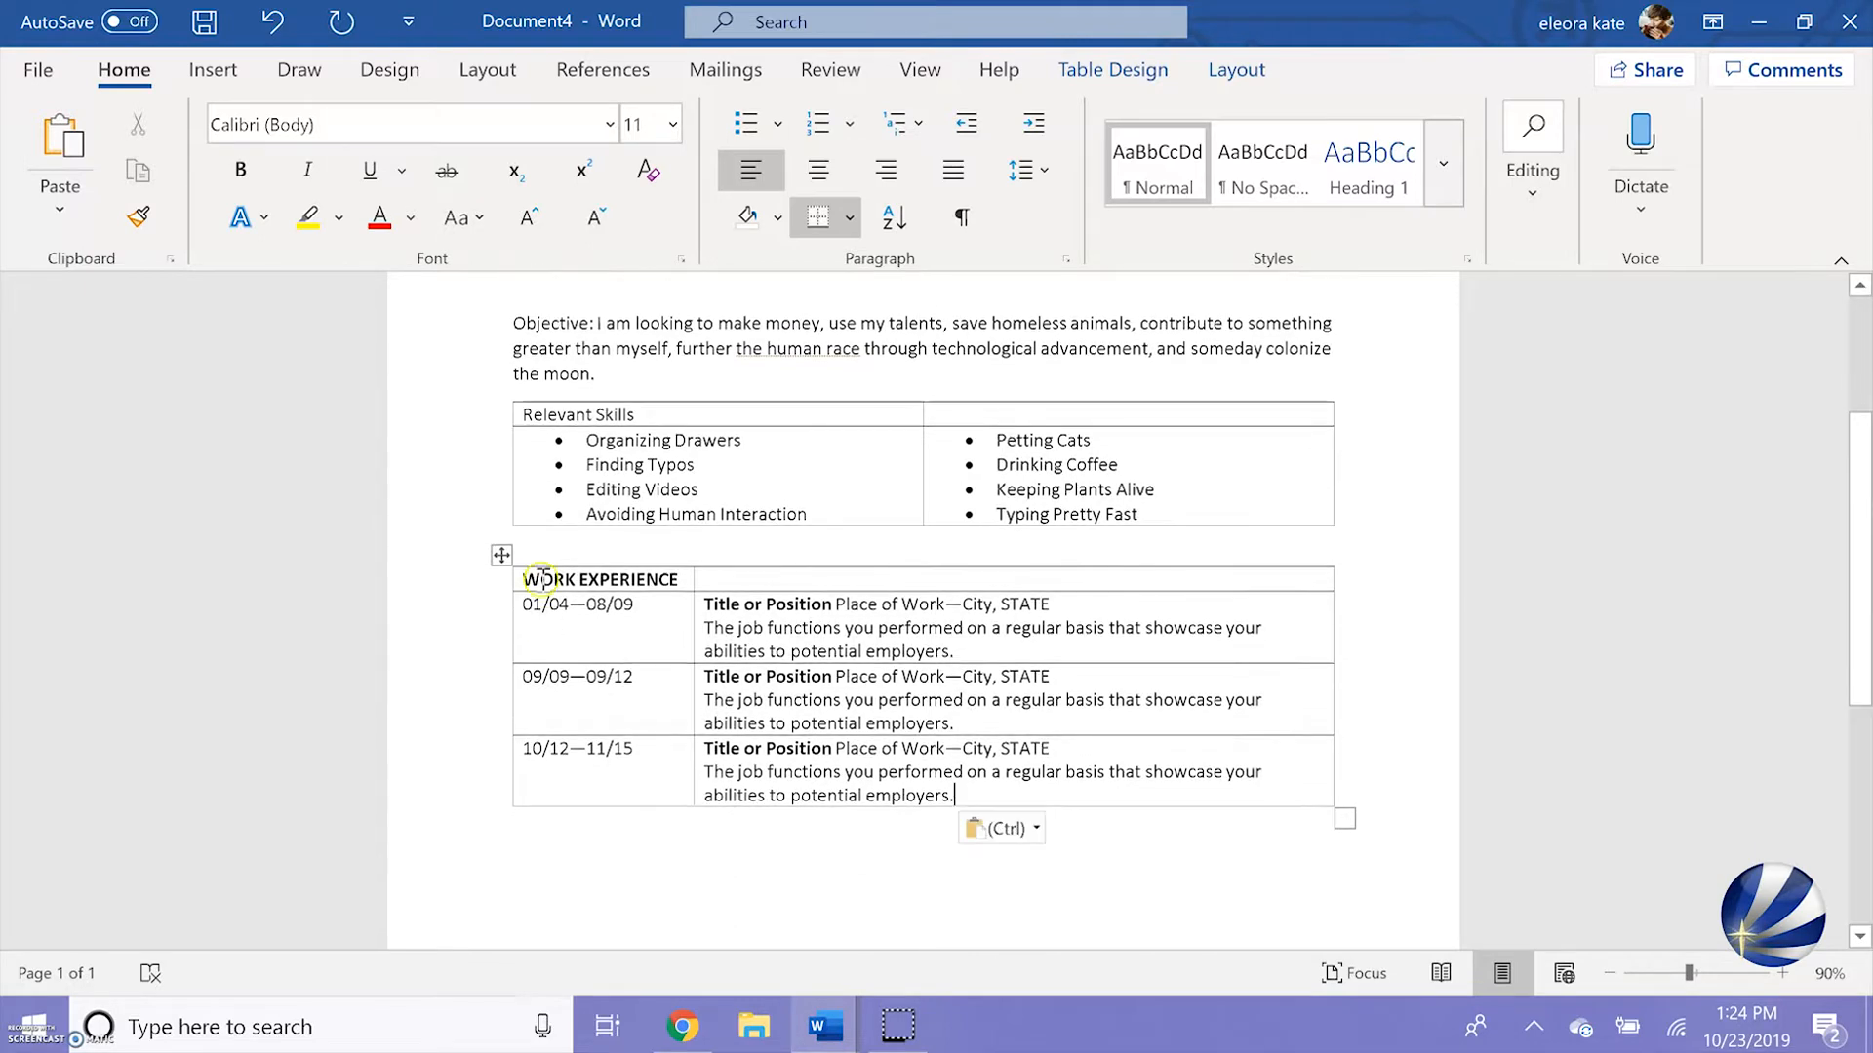
{"action": "left_click", "coordinate": [500, 558]}
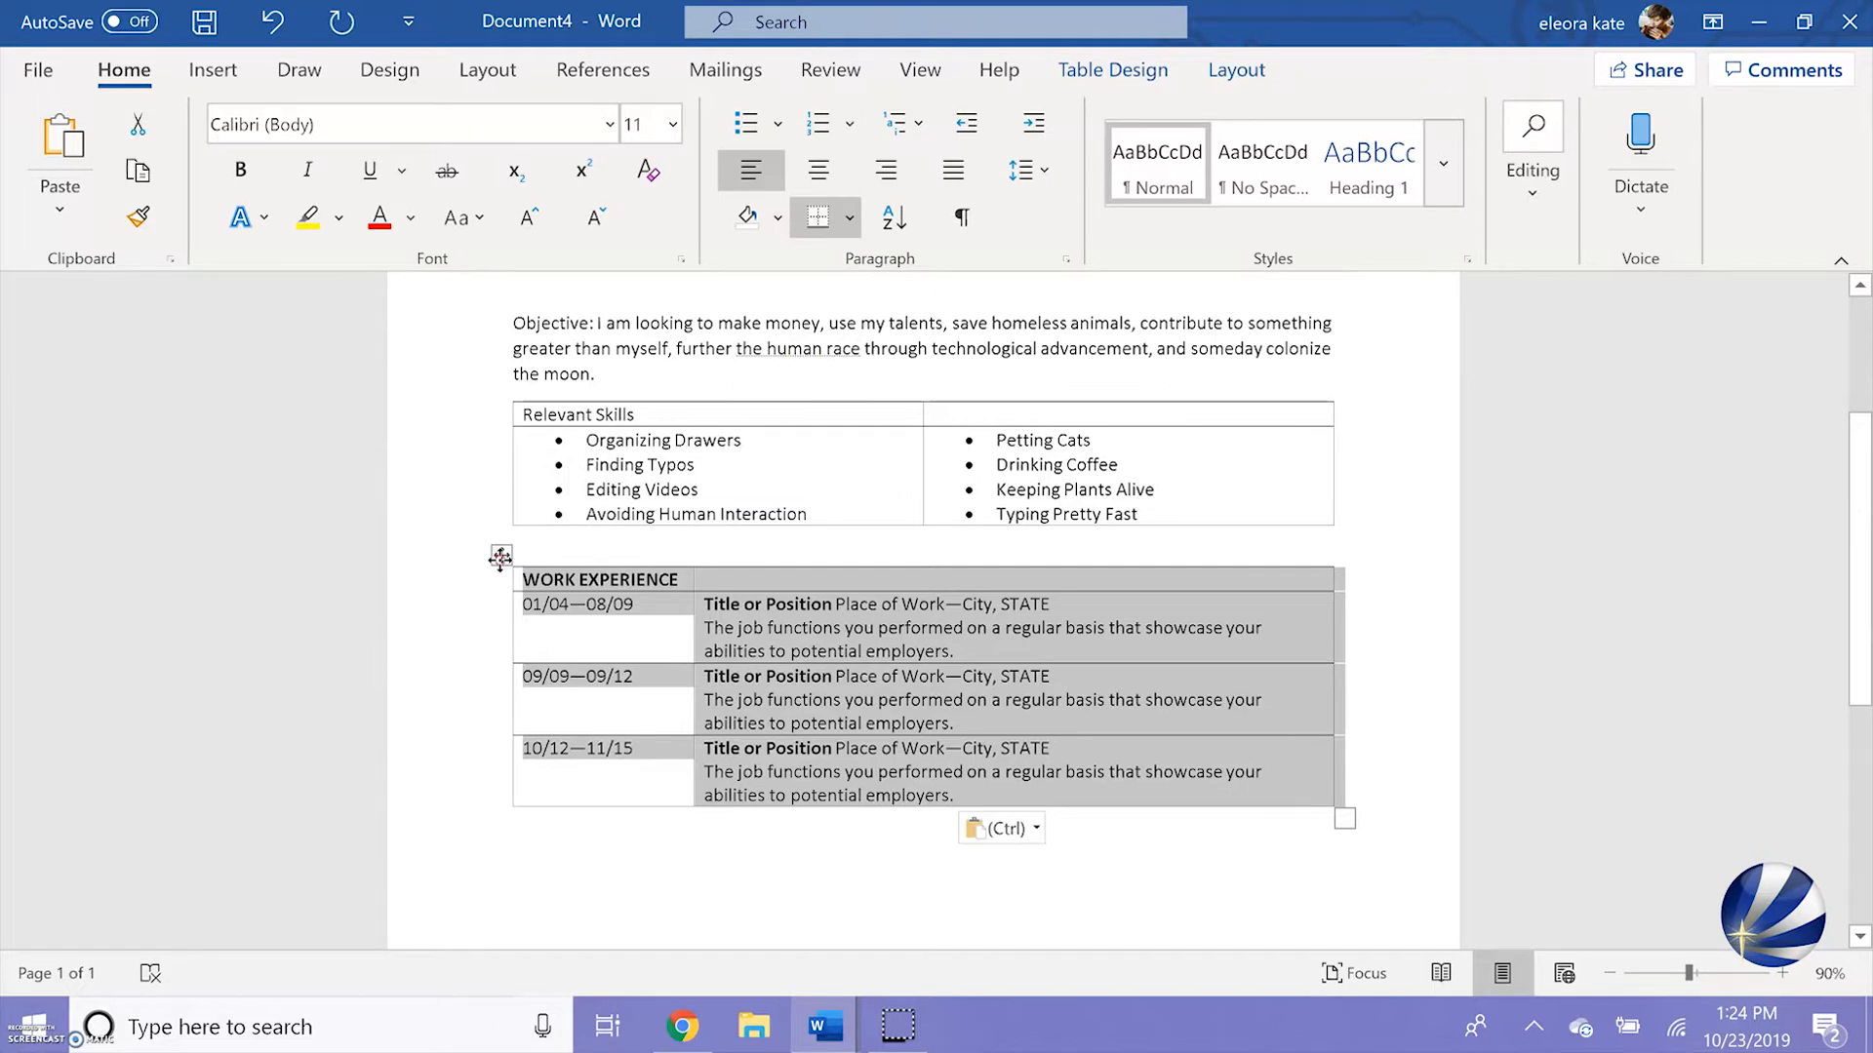
{"action": "right_click", "coordinate": [500, 560]}
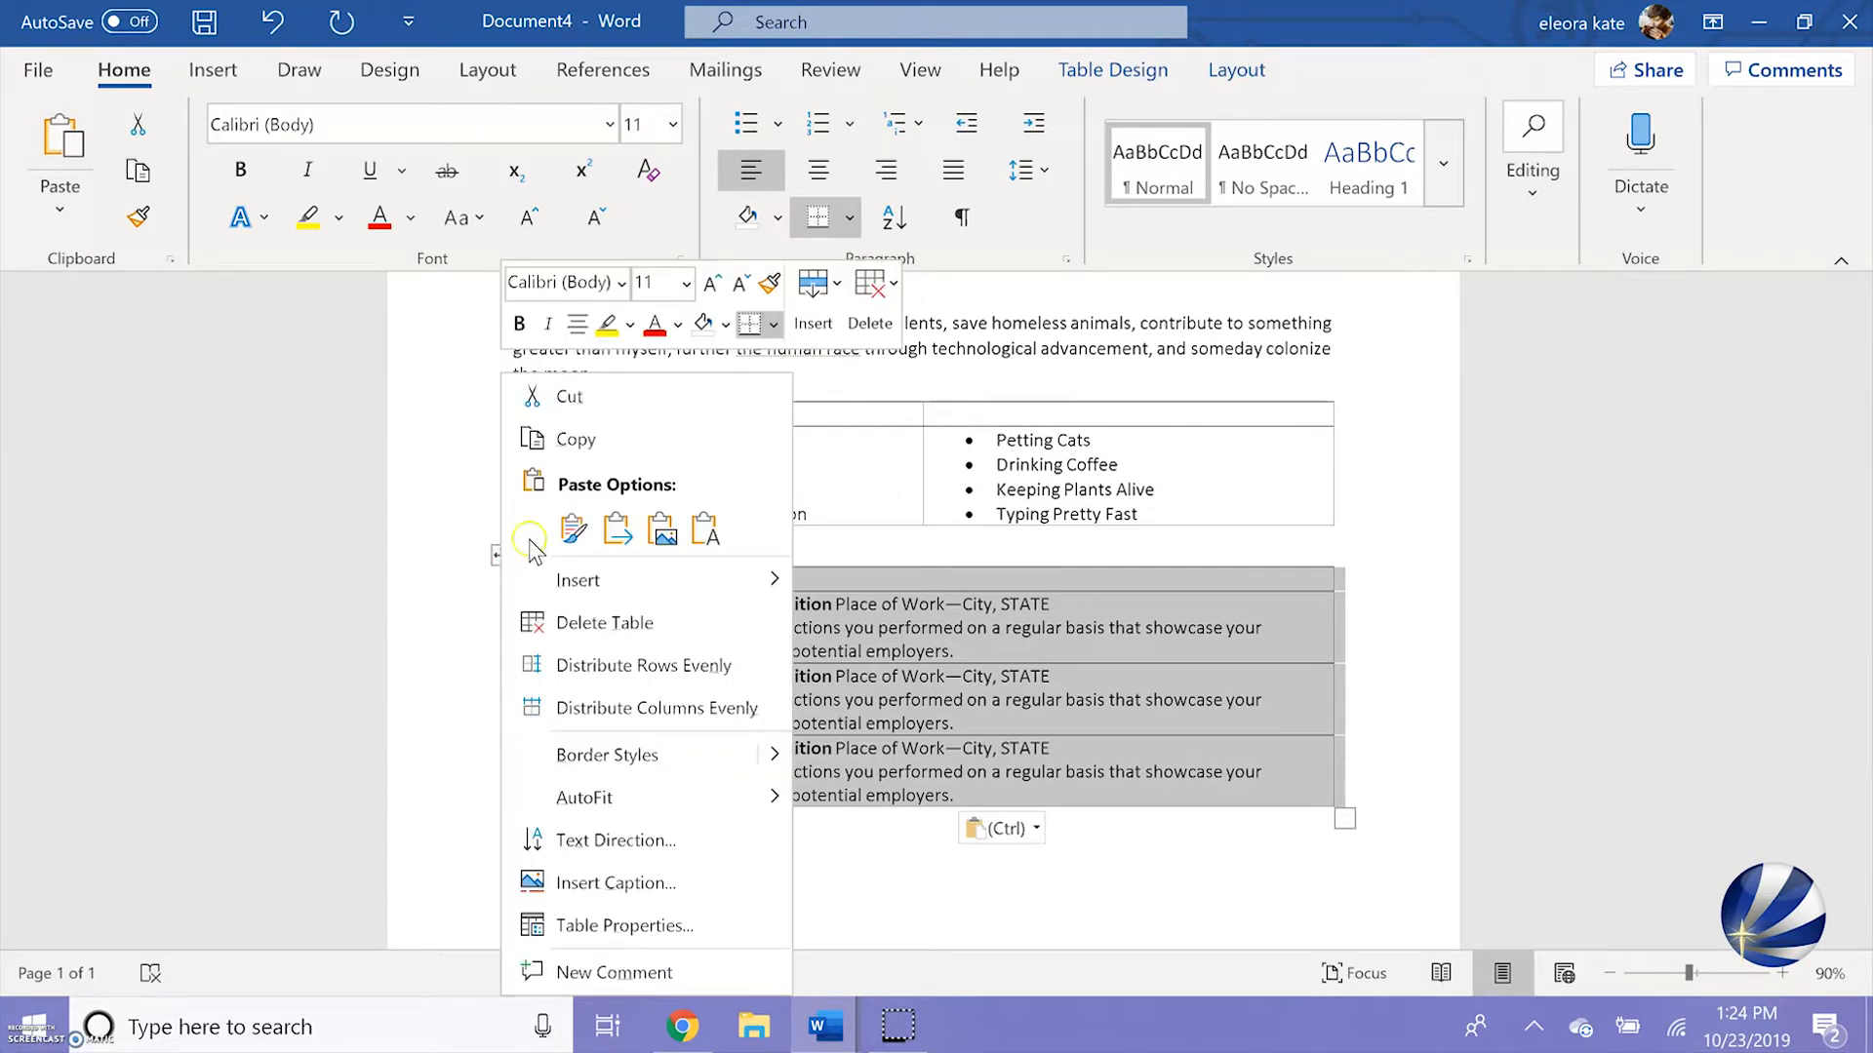
{"action": "left_click", "coordinate": [576, 439]}
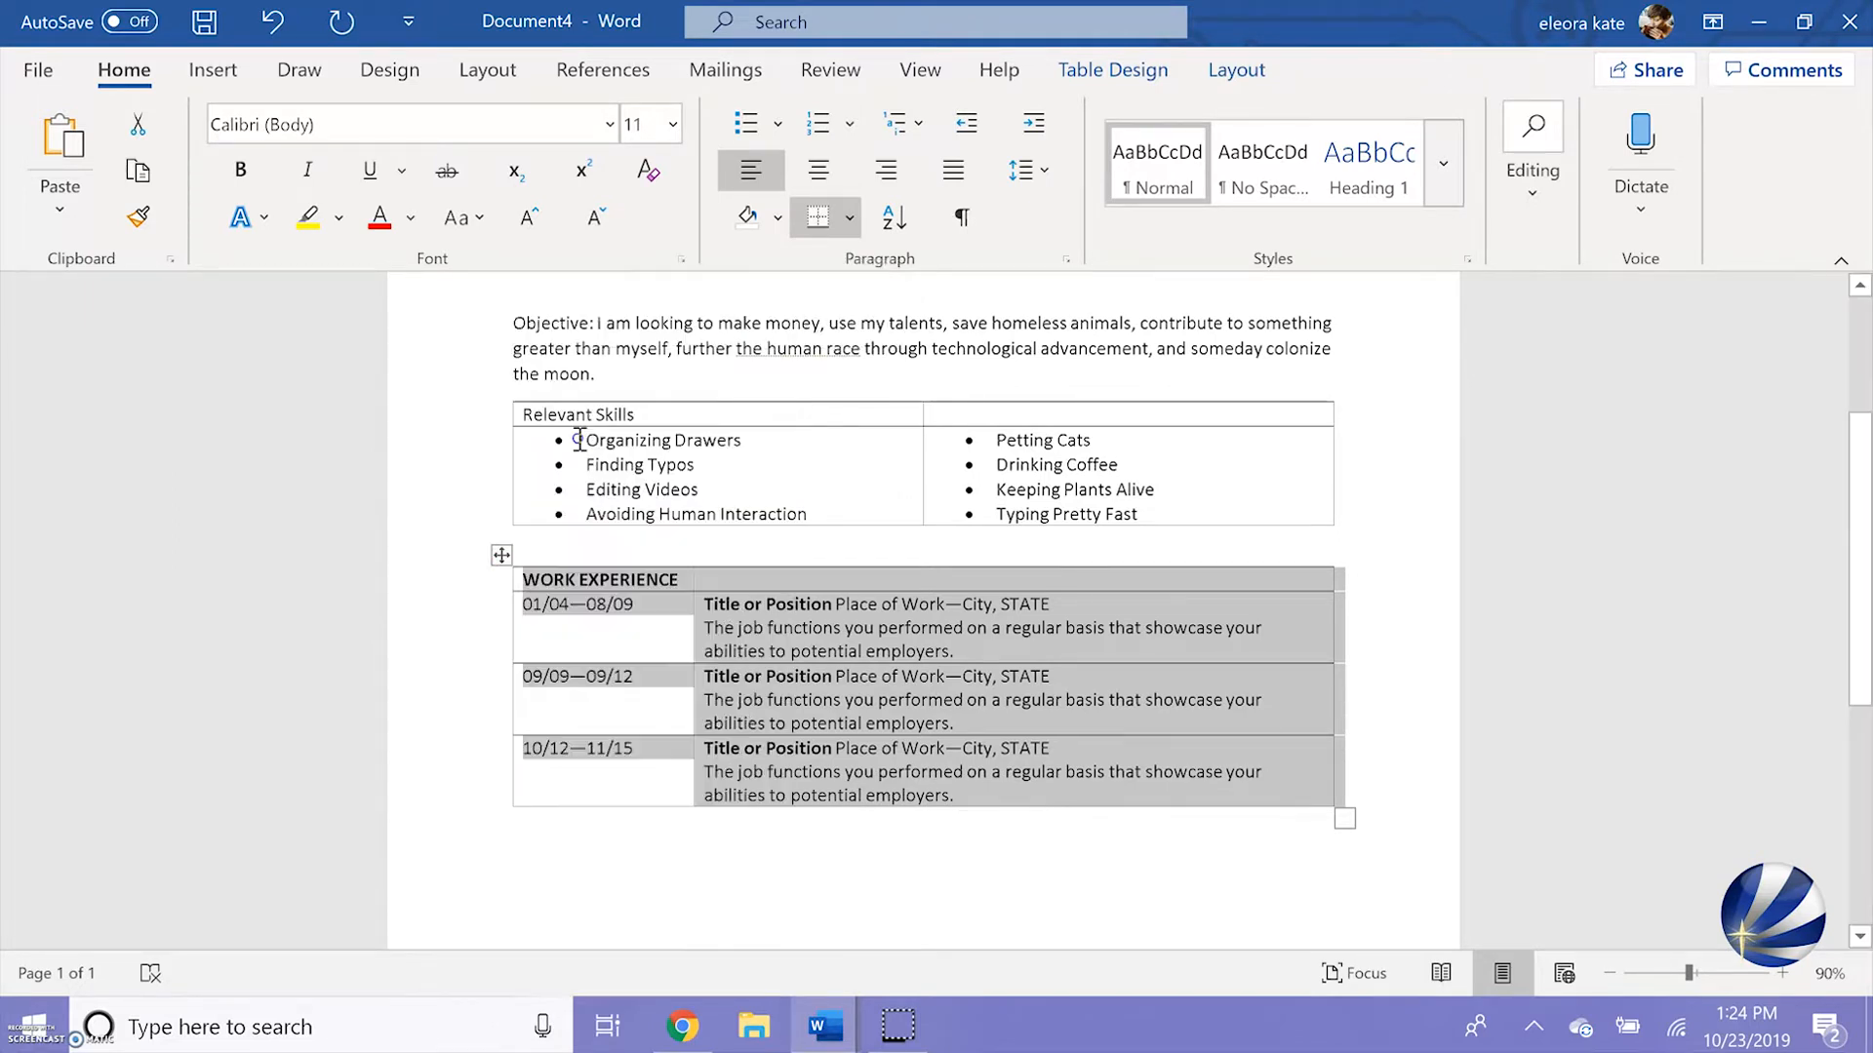
{"action": "left_click", "coordinate": [567, 825]}
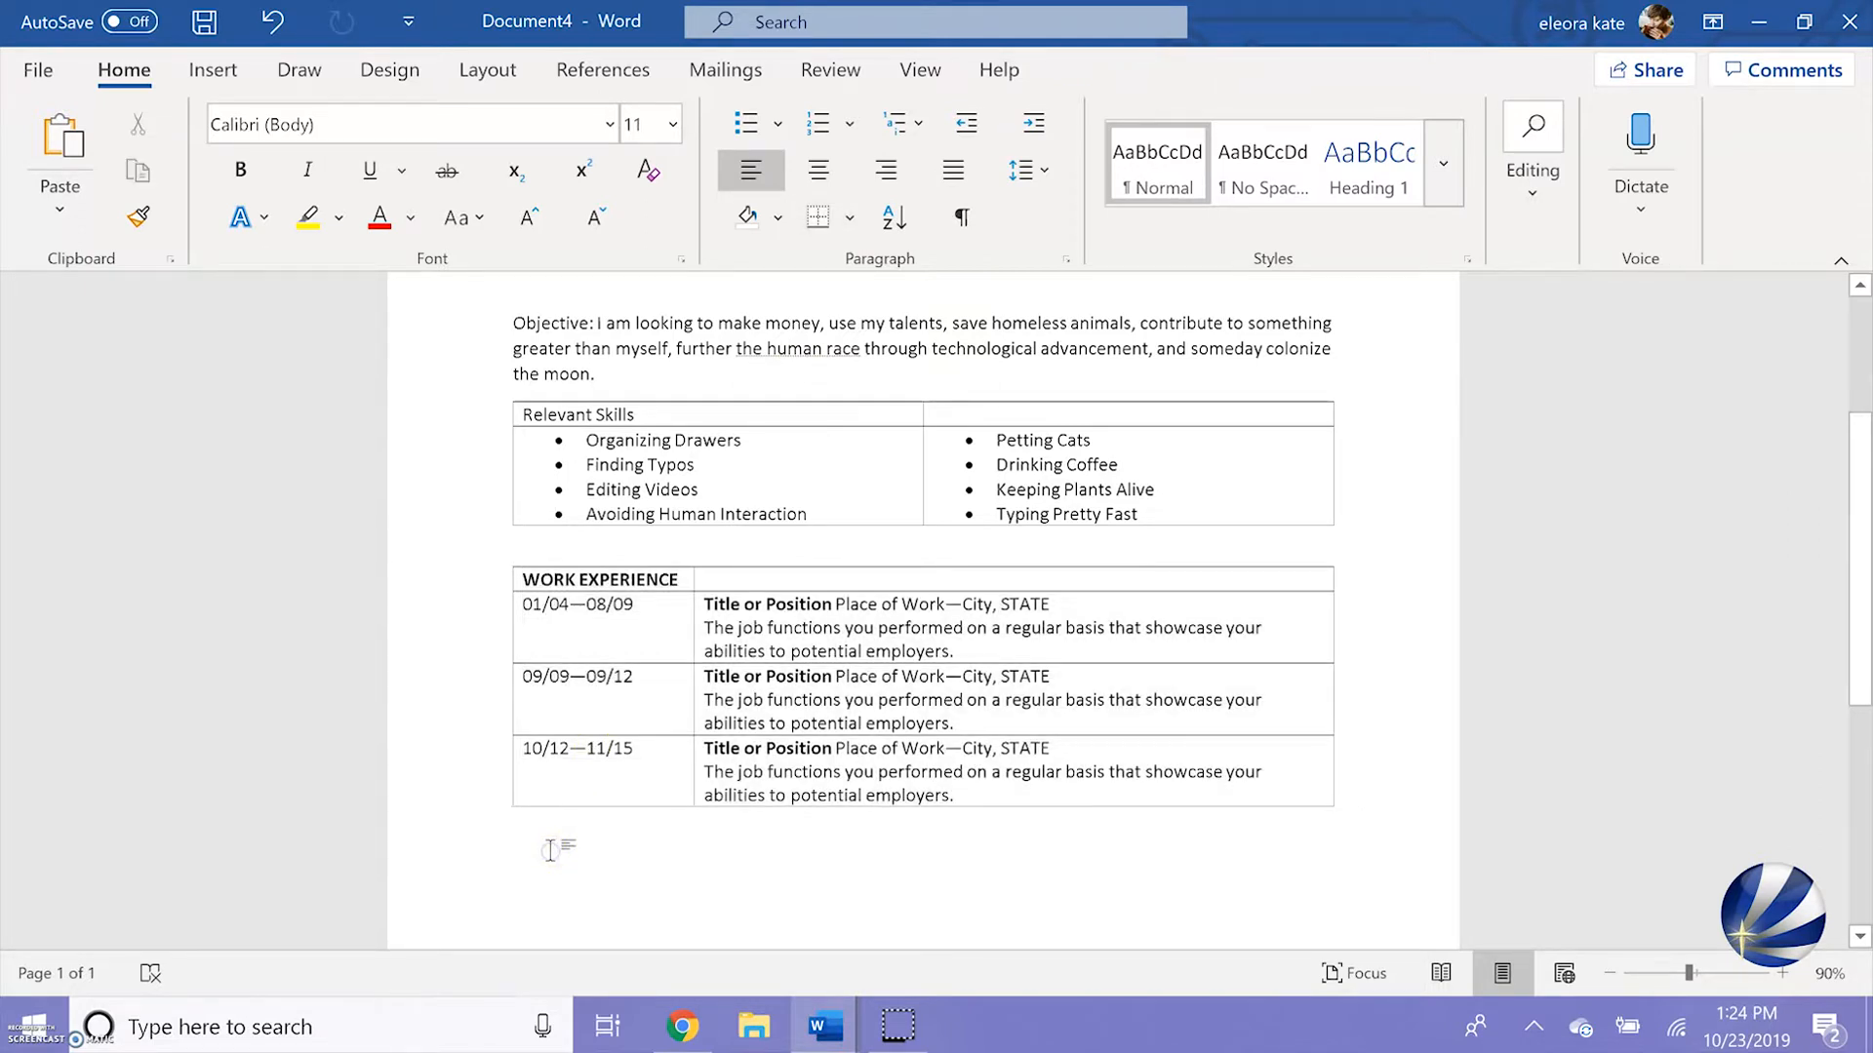
{"action": "key", "text": "Return"}
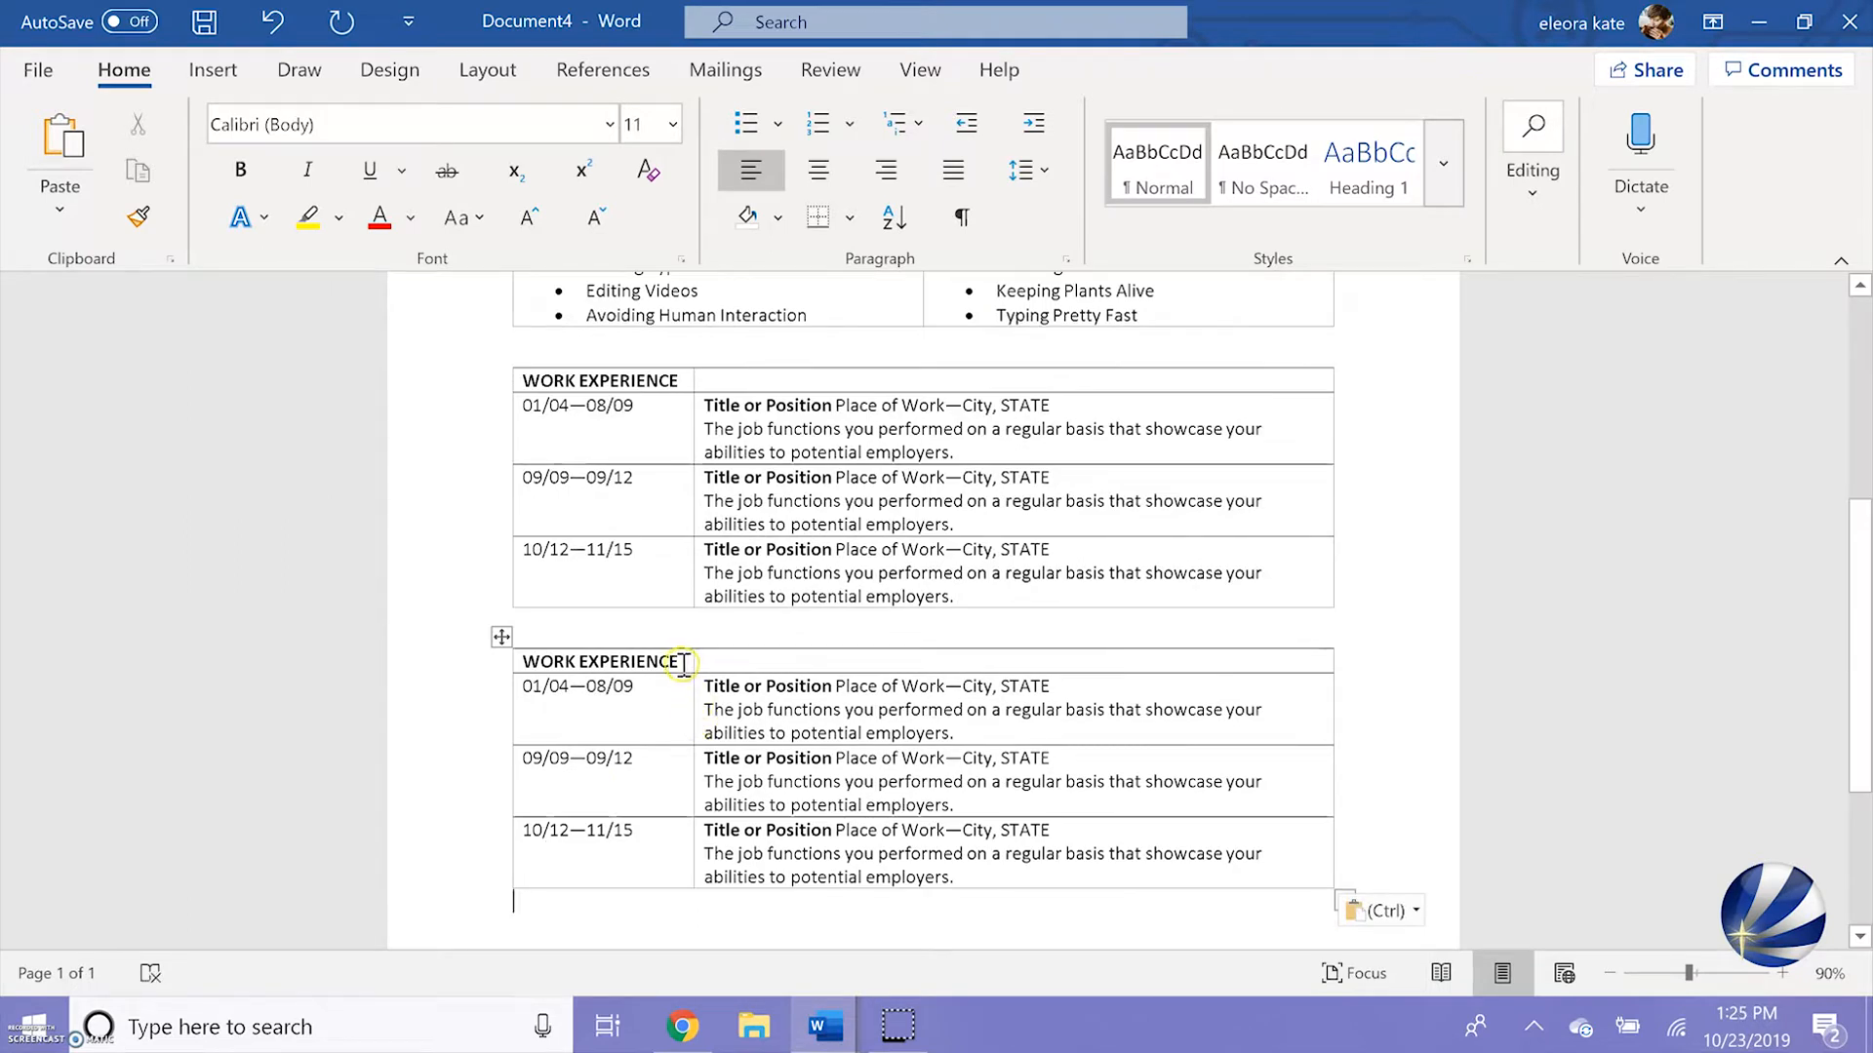
Change the duplicated table's heading to EDUCATION and its first row's dates to 08/15—05/19
{"action": "left_click_drag", "start_coordinate": [681, 662], "coordinate": [518, 660]}
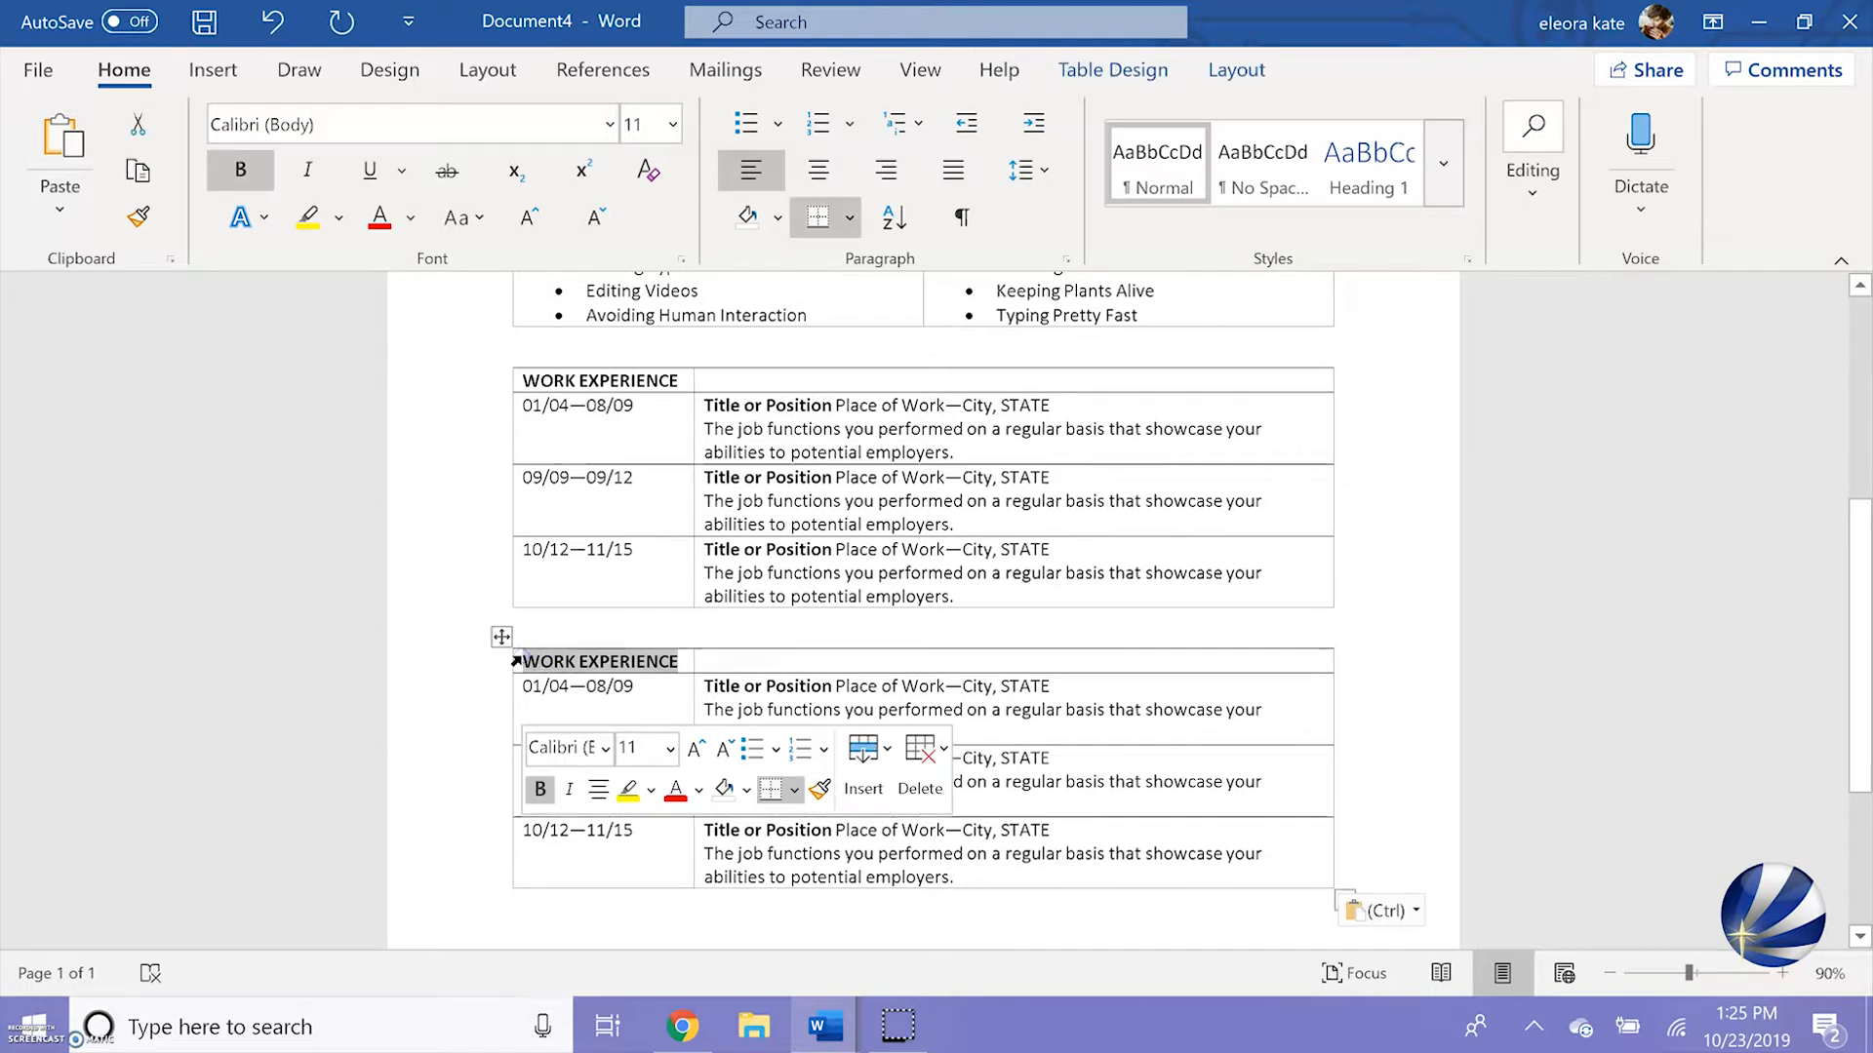
{"action": "type", "text": "EDUCATION"}
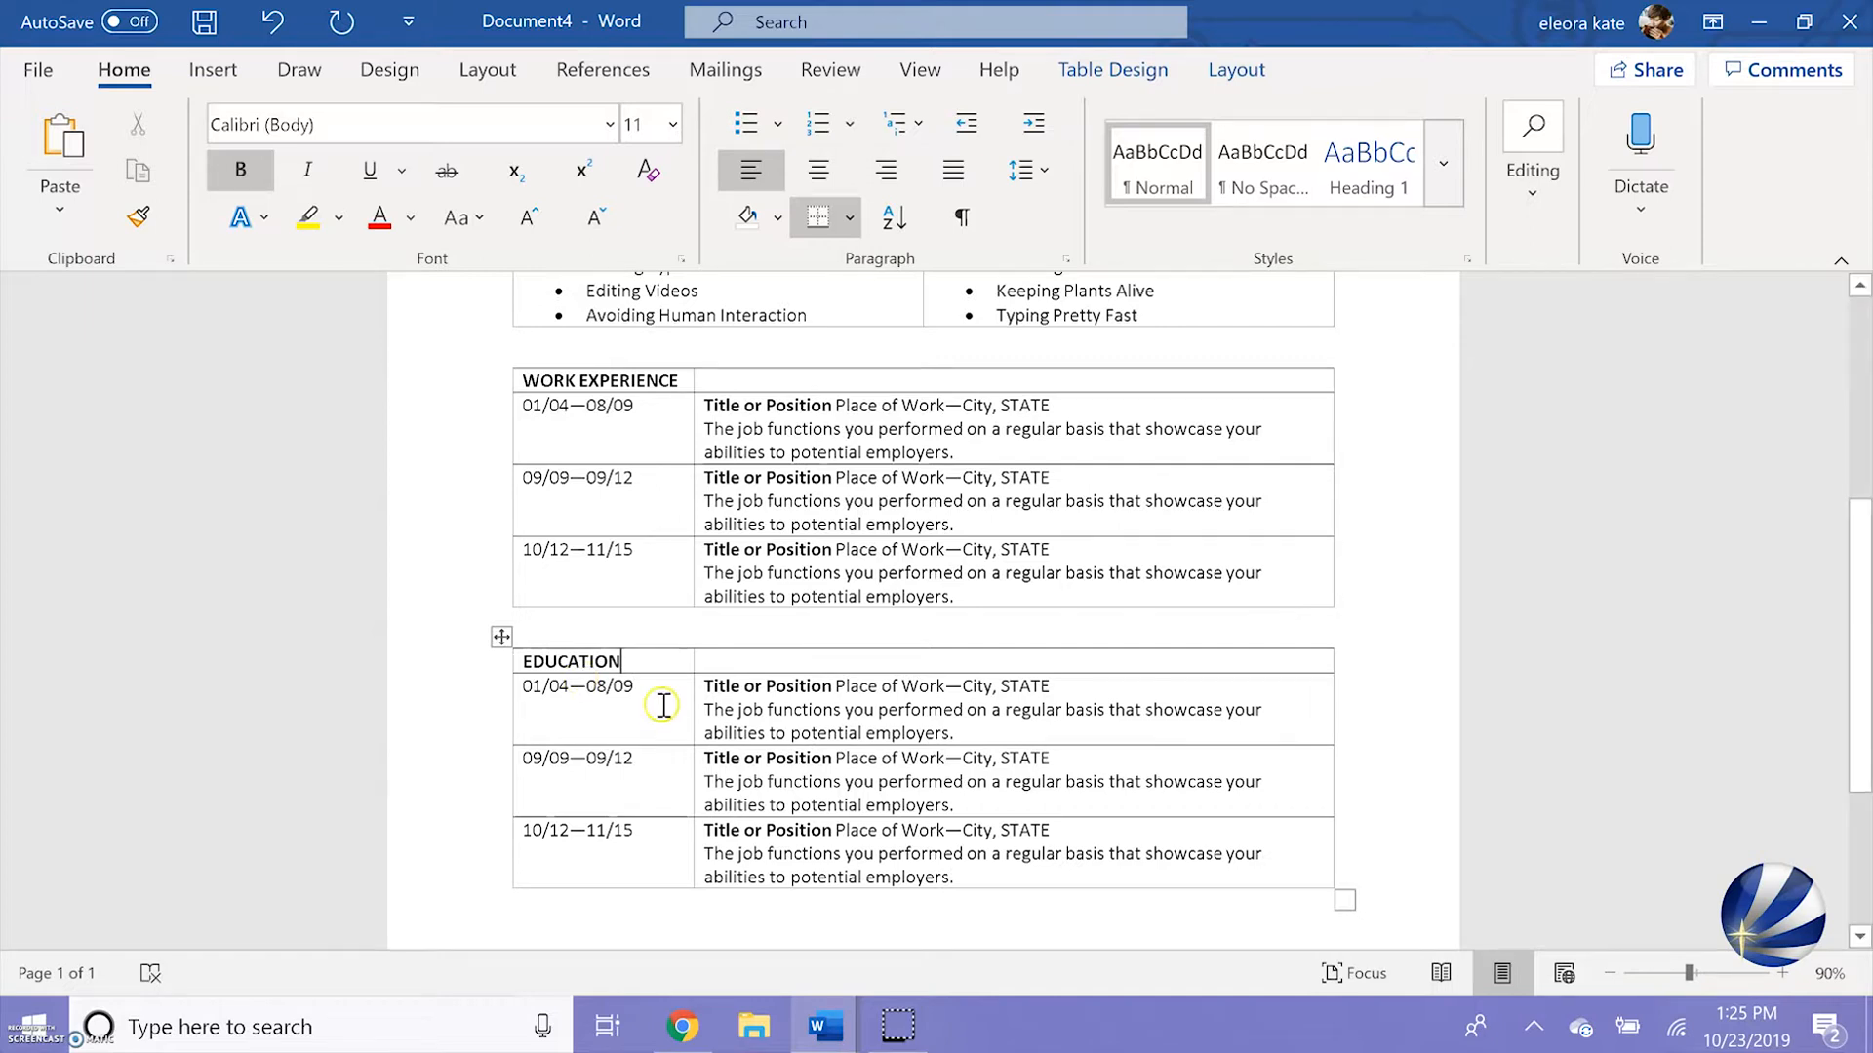
{"action": "left_click_drag", "start_coordinate": [636, 687], "coordinate": [534, 686]}
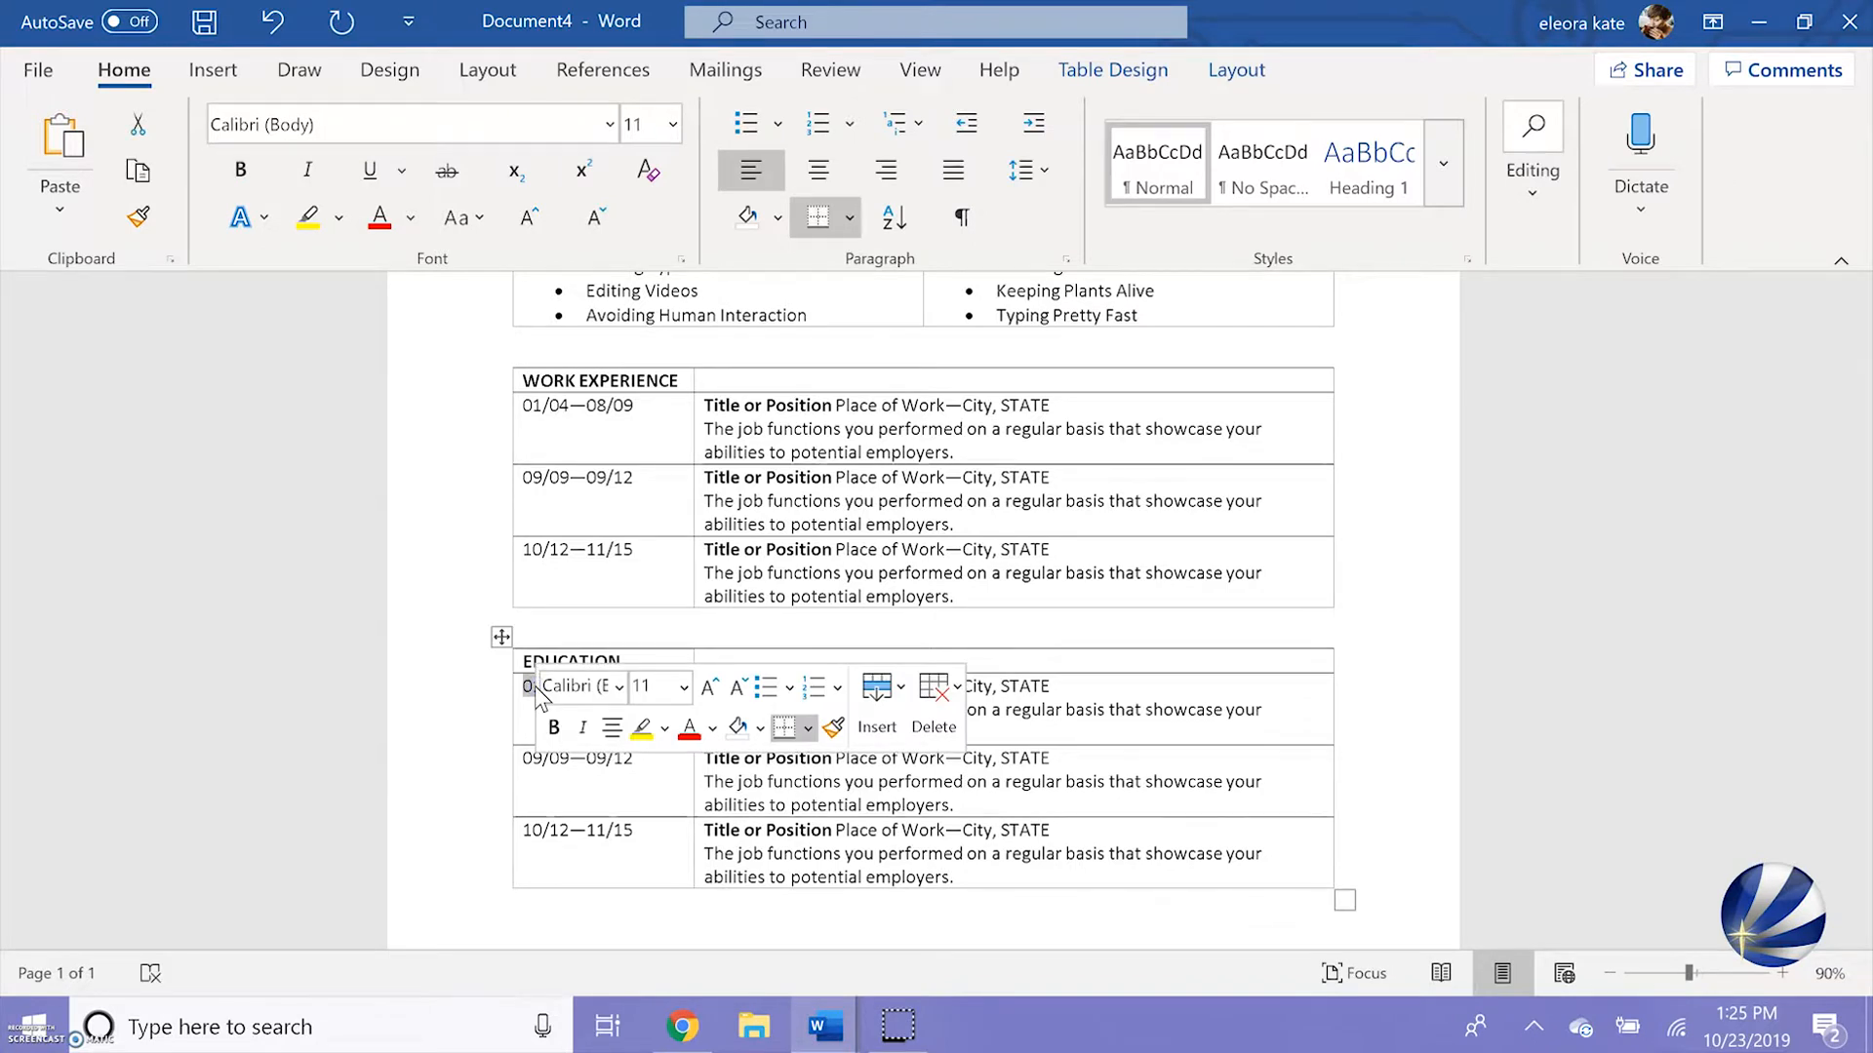
{"action": "type", "text": "08/15-"}
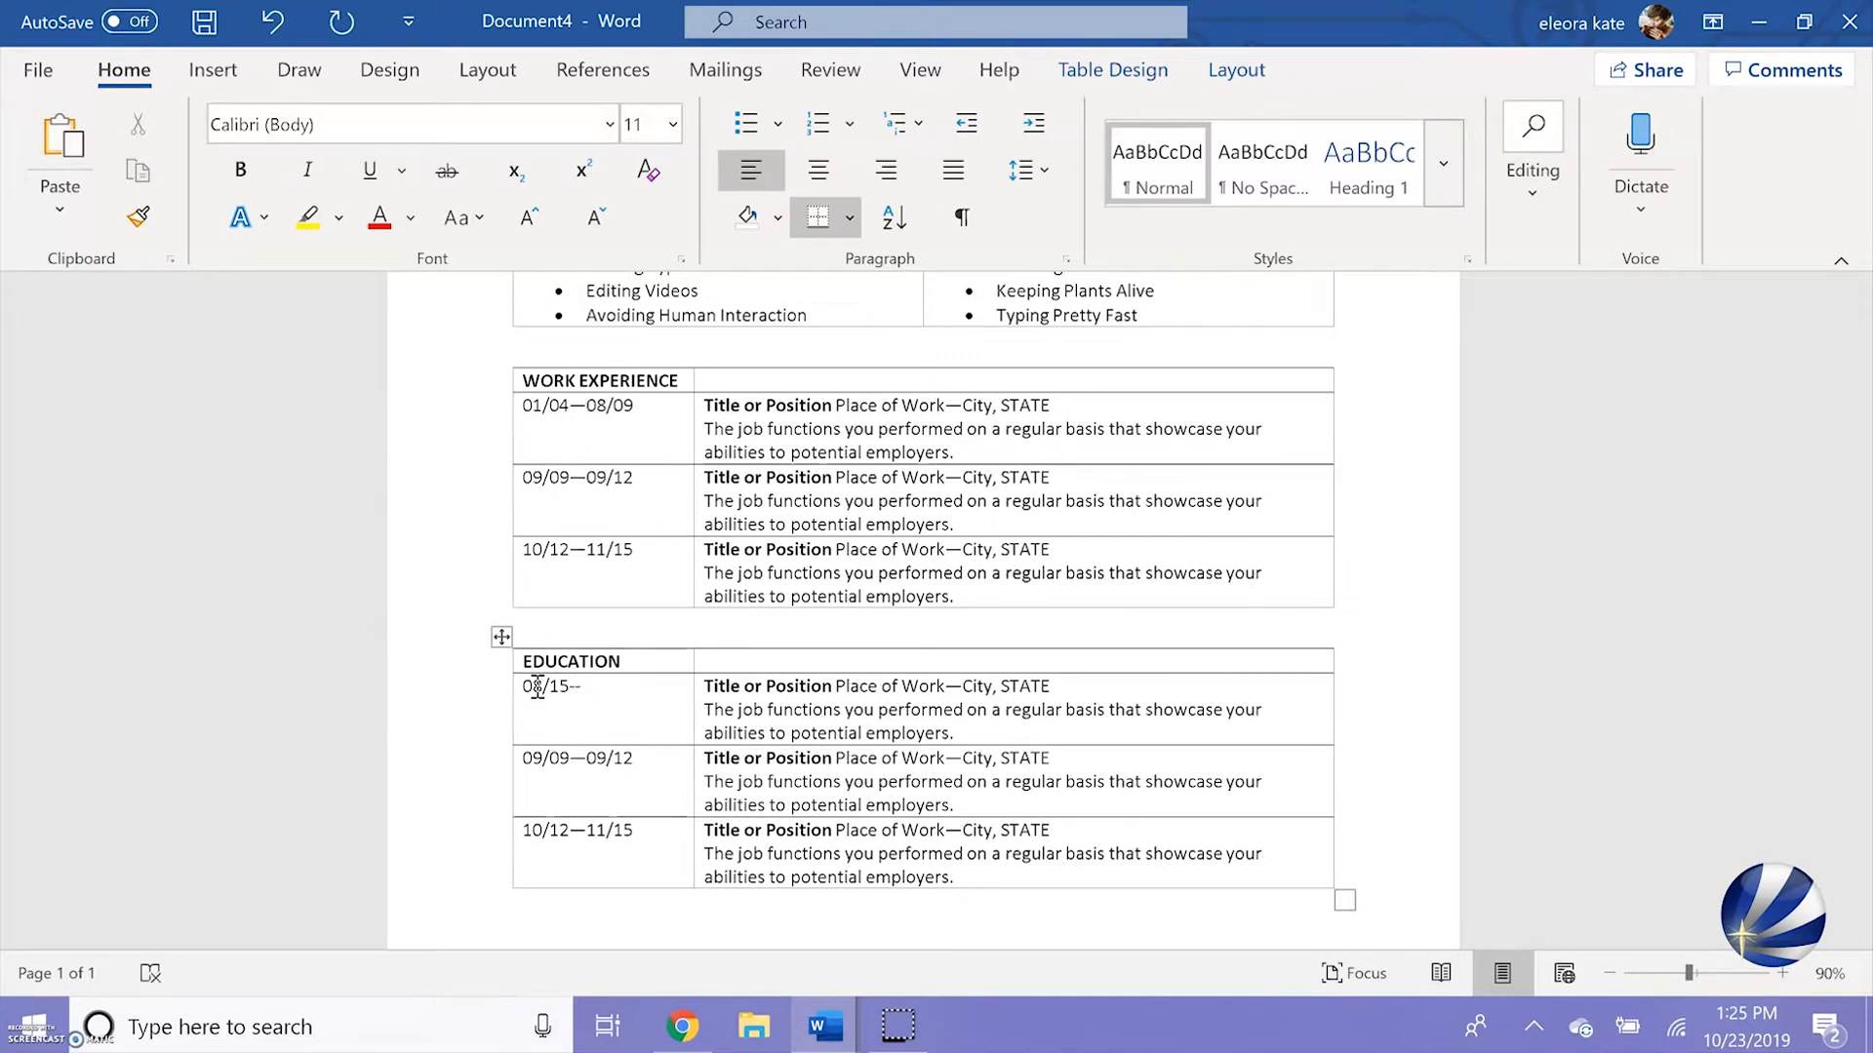
{"action": "type", "text": "-05/"}
{"action": "key", "text": "ctrl+z"}
{"action": "type", "text": "19"}
Replace the first education entry's title with "Bachelor of Science" and its place of work with "Name of University"
{"action": "left_click_drag", "start_coordinate": [834, 685], "coordinate": [711, 686]}
{"action": "type", "text": "Bachelor of Science"}
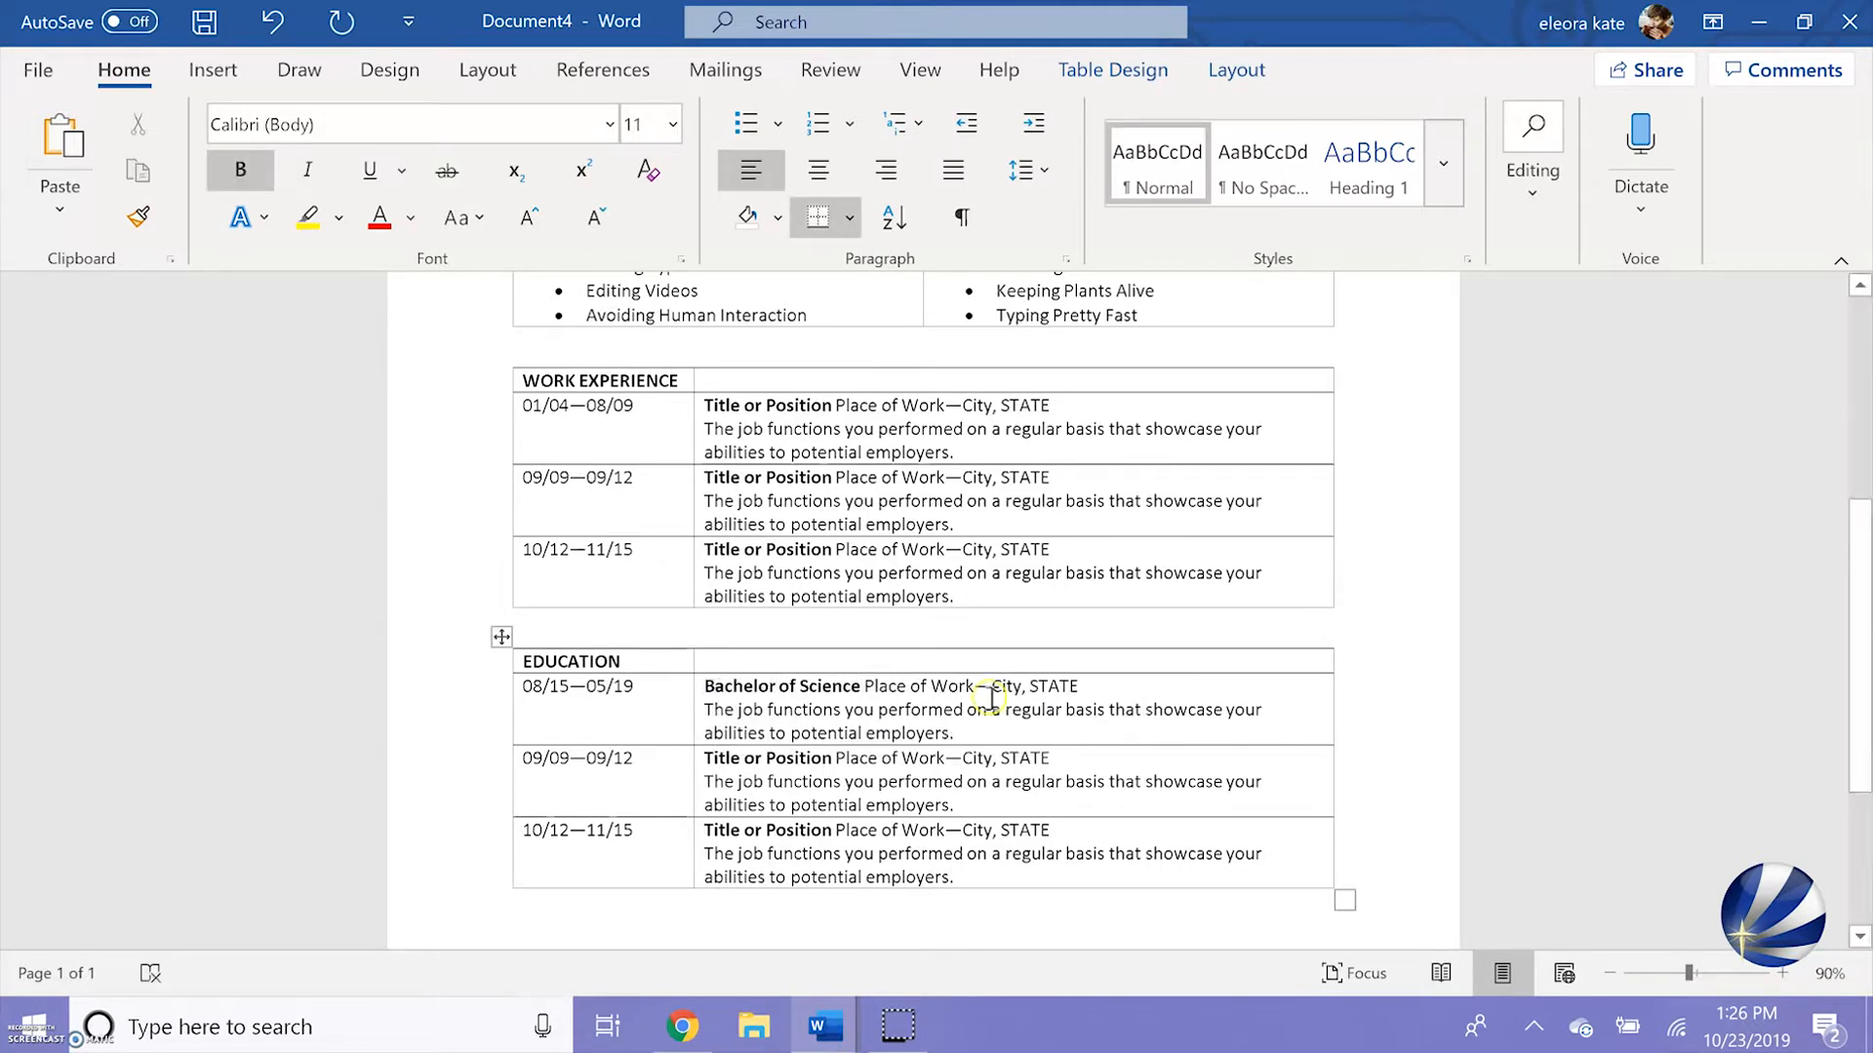
{"action": "left_click_drag", "start_coordinate": [975, 688], "coordinate": [865, 687]}
{"action": "left_click", "coordinate": [885, 687]}
{"action": "type", "text": "Name of University"}
Replace the entry's description with "Majored in a field of study and minored in another field of study." and add "GPA 3.5" under the dates
{"action": "left_click_drag", "start_coordinate": [971, 727], "coordinate": [706, 710]}
{"action": "type", "text": "Majored in"}
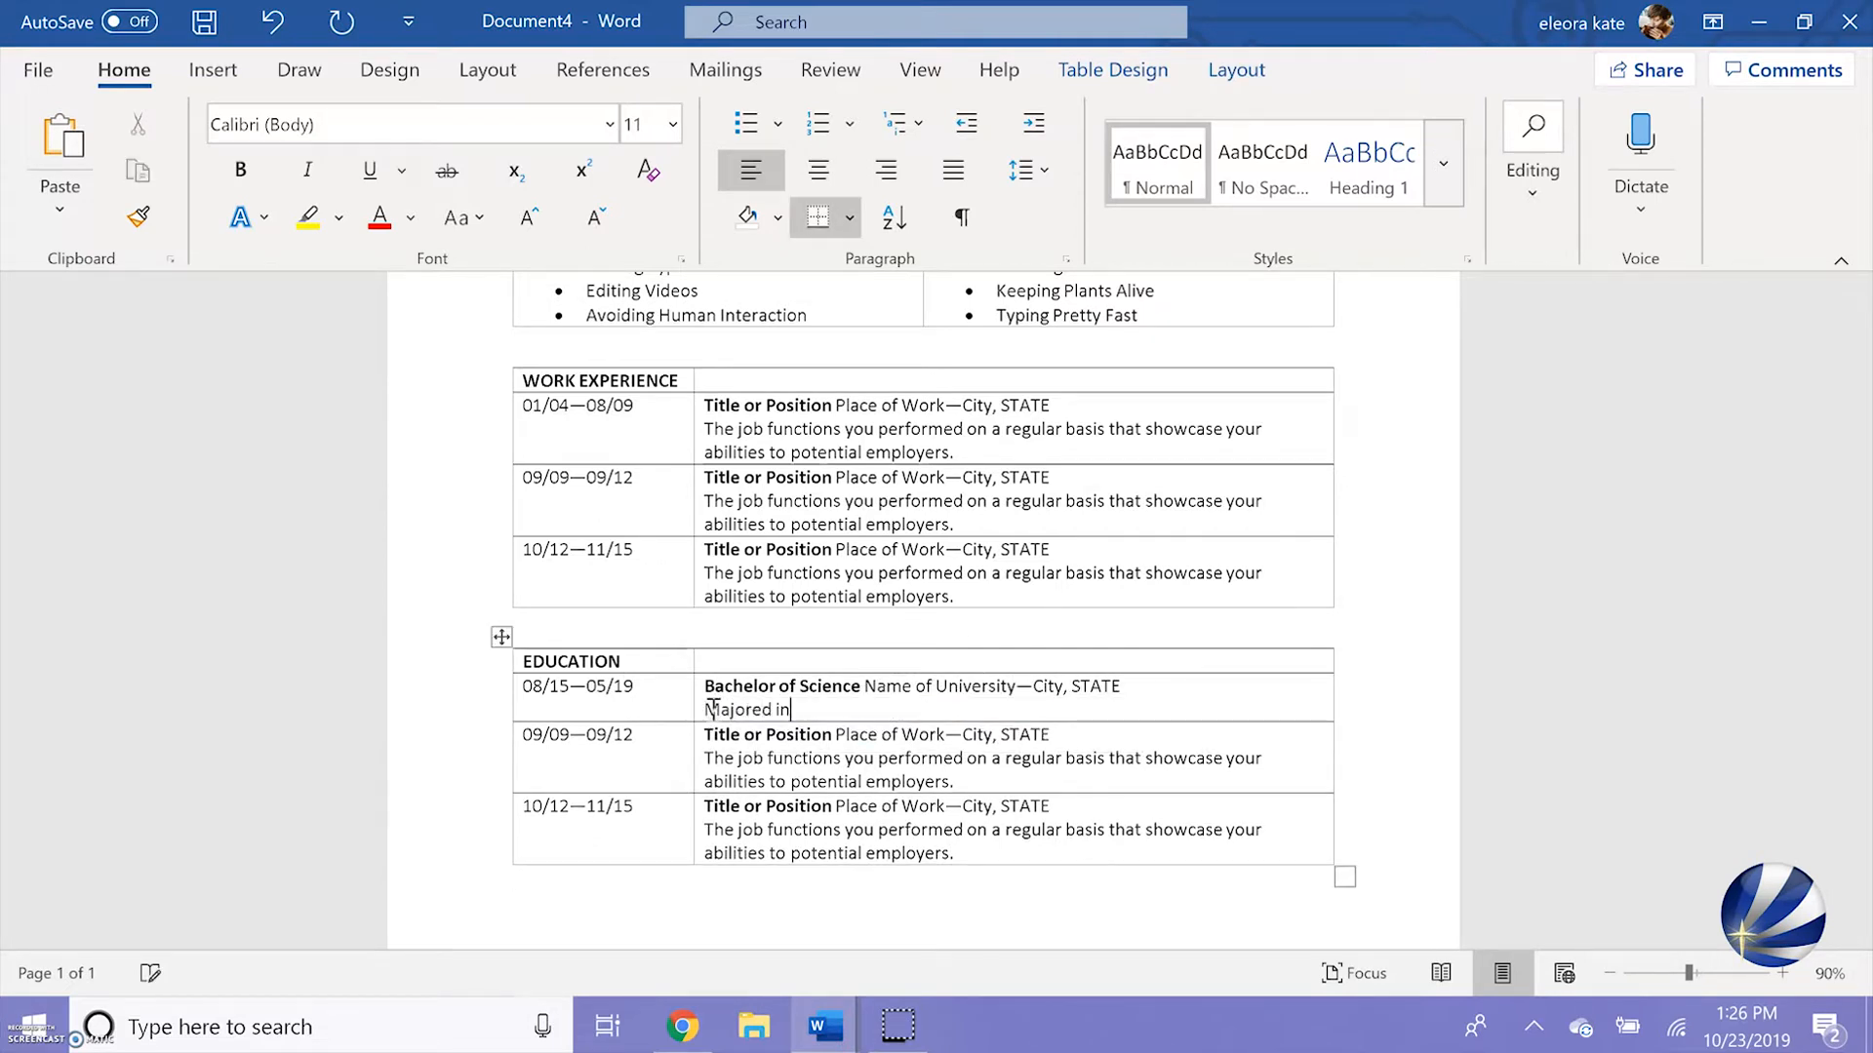
{"action": "type", "text": " a field of study and minored in another field of study"}
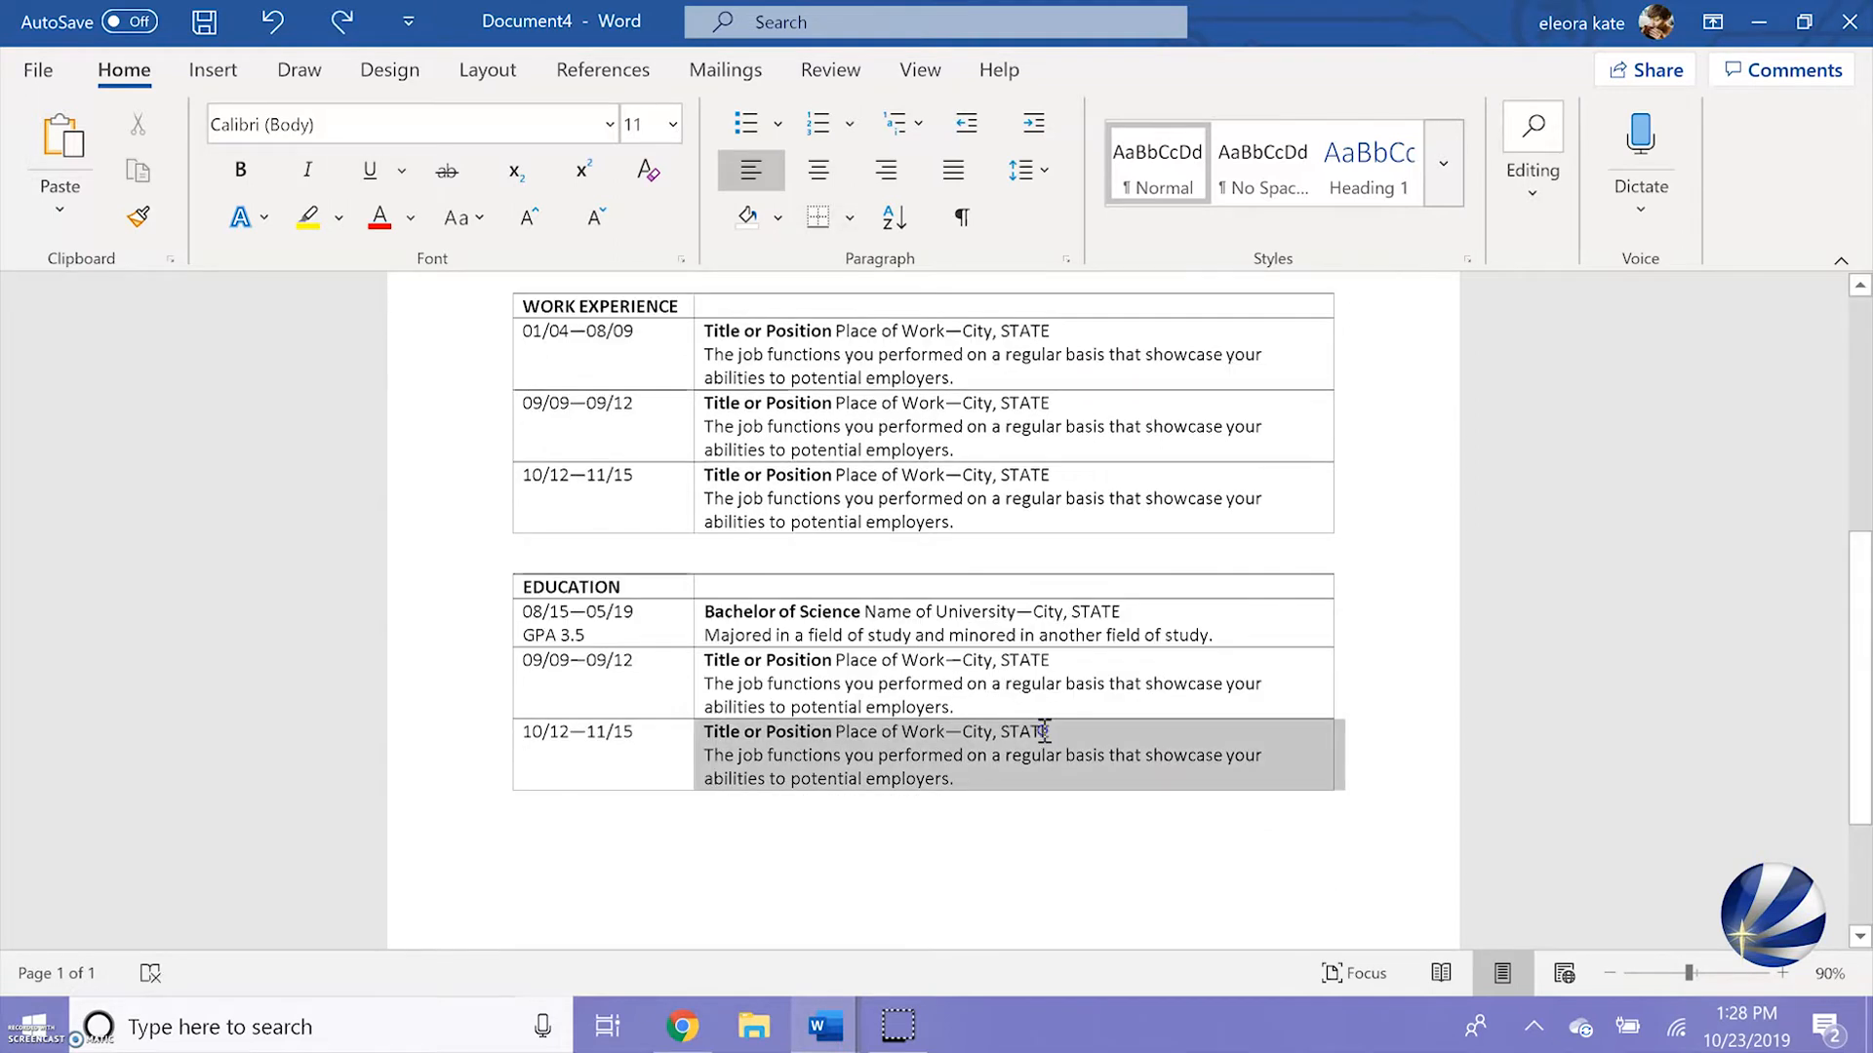
Delete the two leftover job rows, 09/09—09/12 and 10/12—11/15, from the Education table
{"action": "left_click_drag", "start_coordinate": [824, 745], "coordinate": [497, 762]}
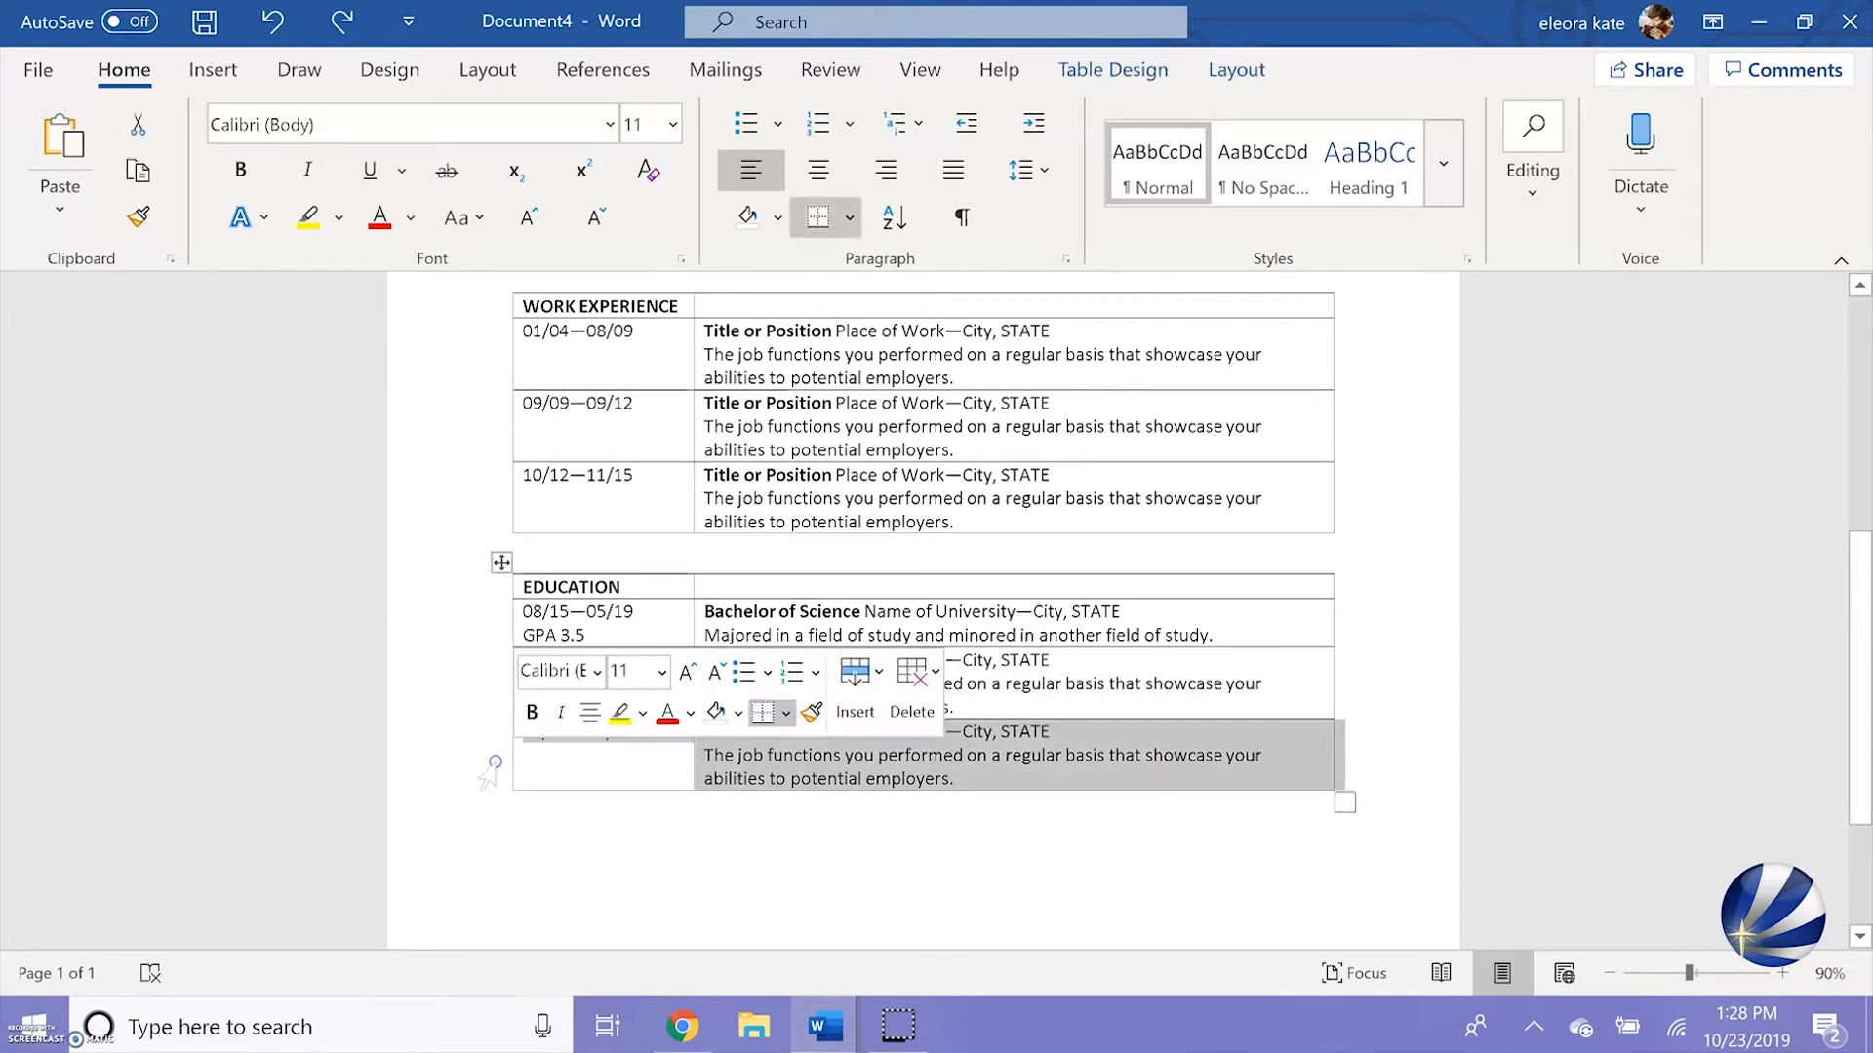
{"action": "left_click", "coordinate": [497, 761]}
{"action": "left_click", "coordinate": [496, 762]}
{"action": "key", "text": "Delete"}
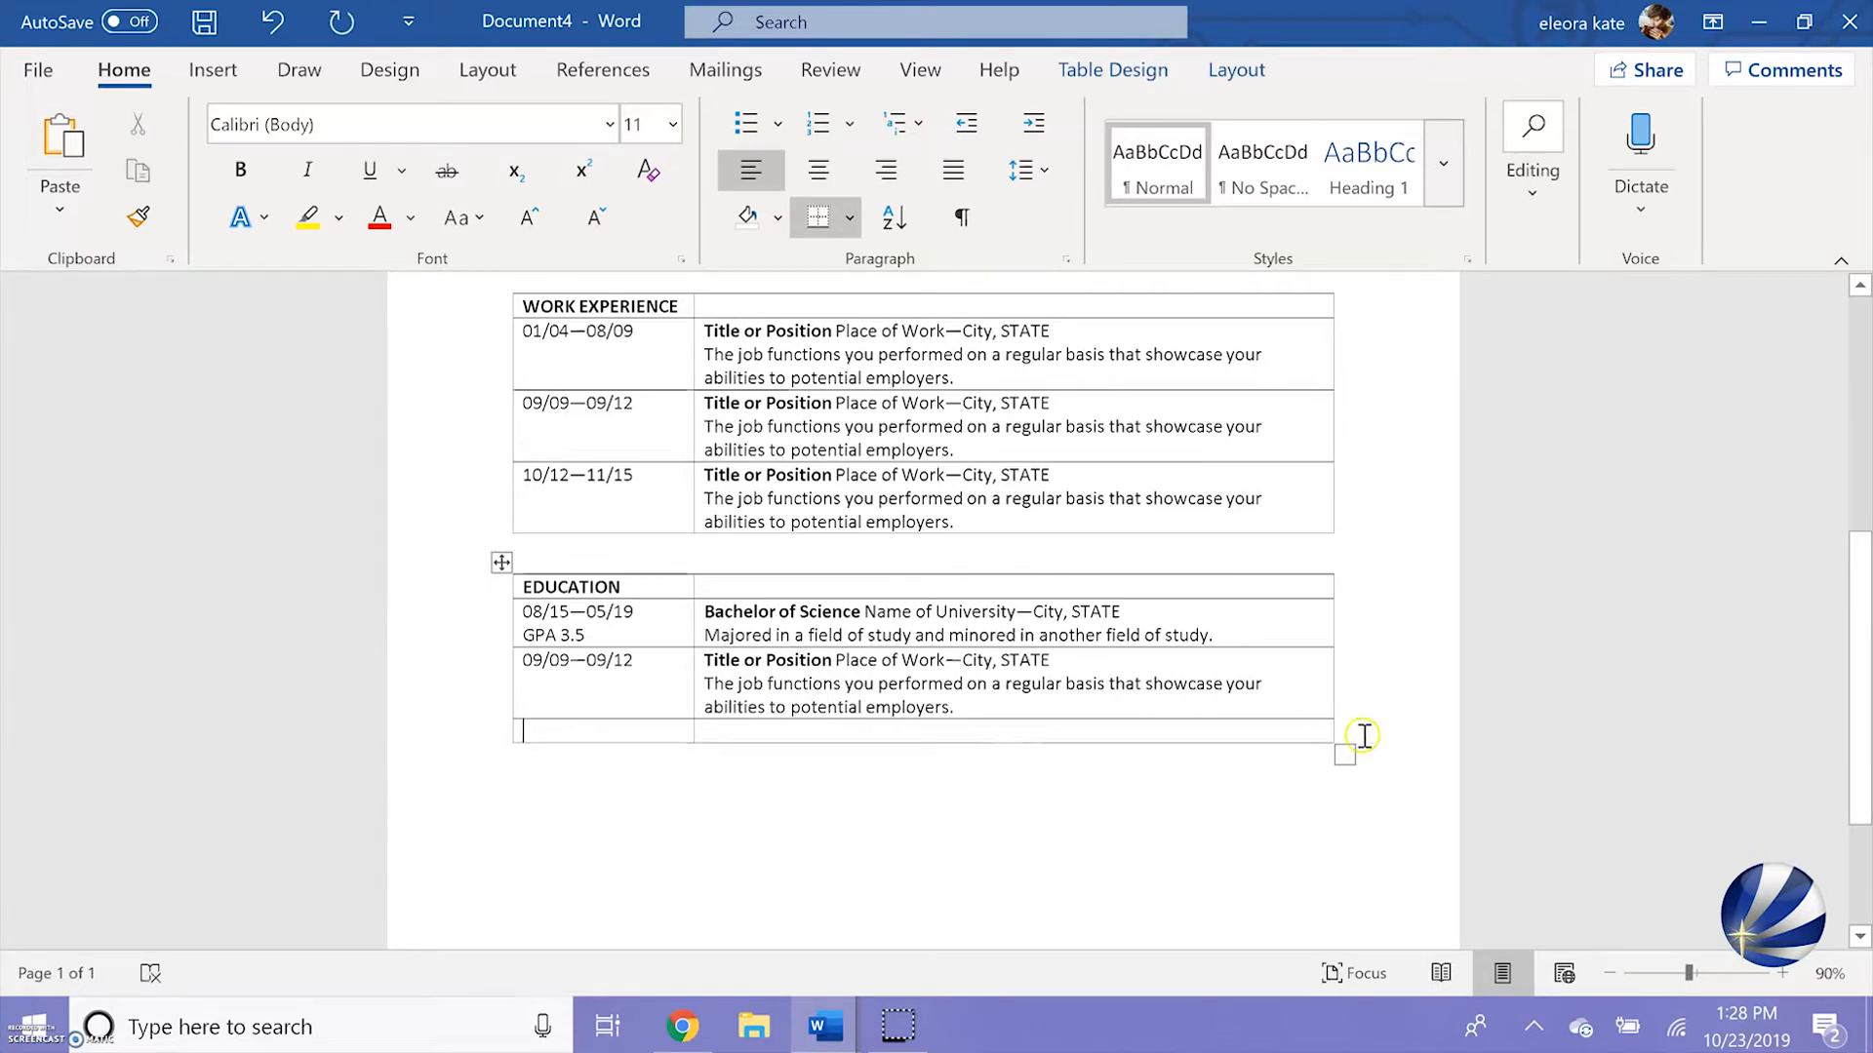
{"action": "left_click_drag", "start_coordinate": [916, 757], "coordinate": [448, 703]}
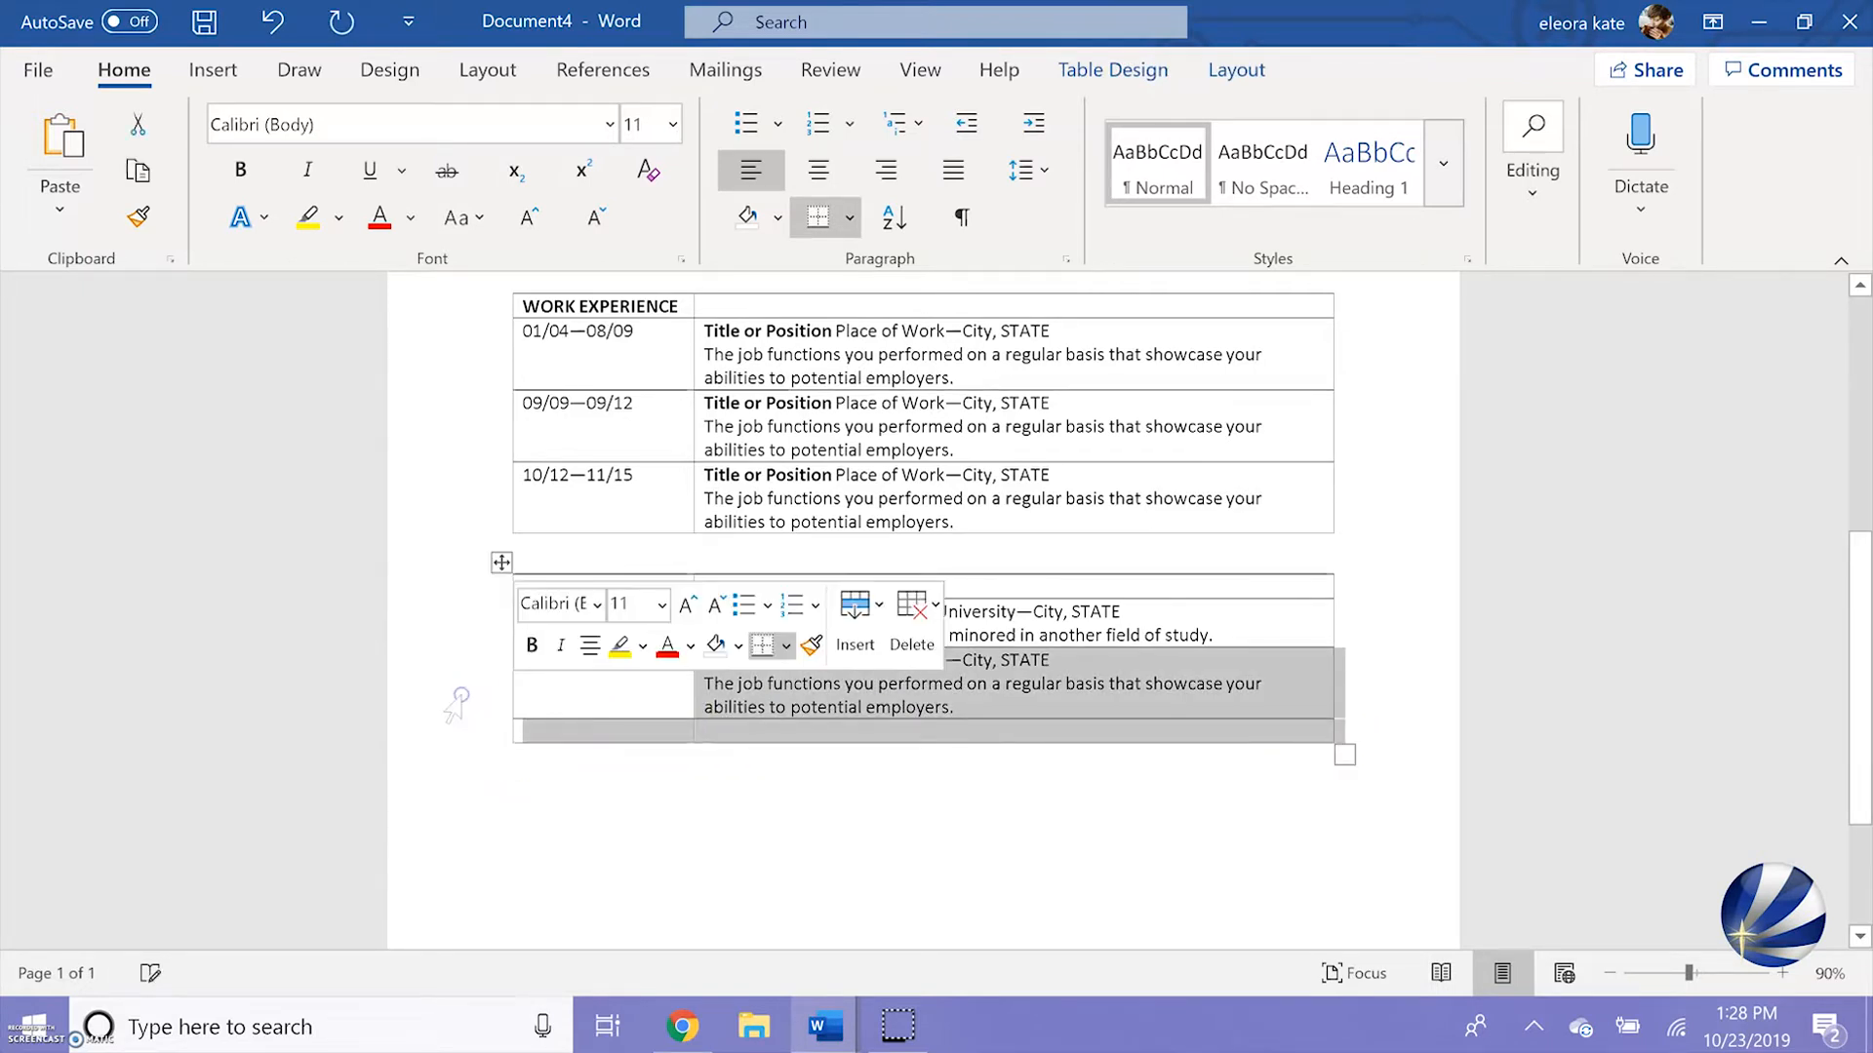
{"action": "key", "text": "BackSpace"}
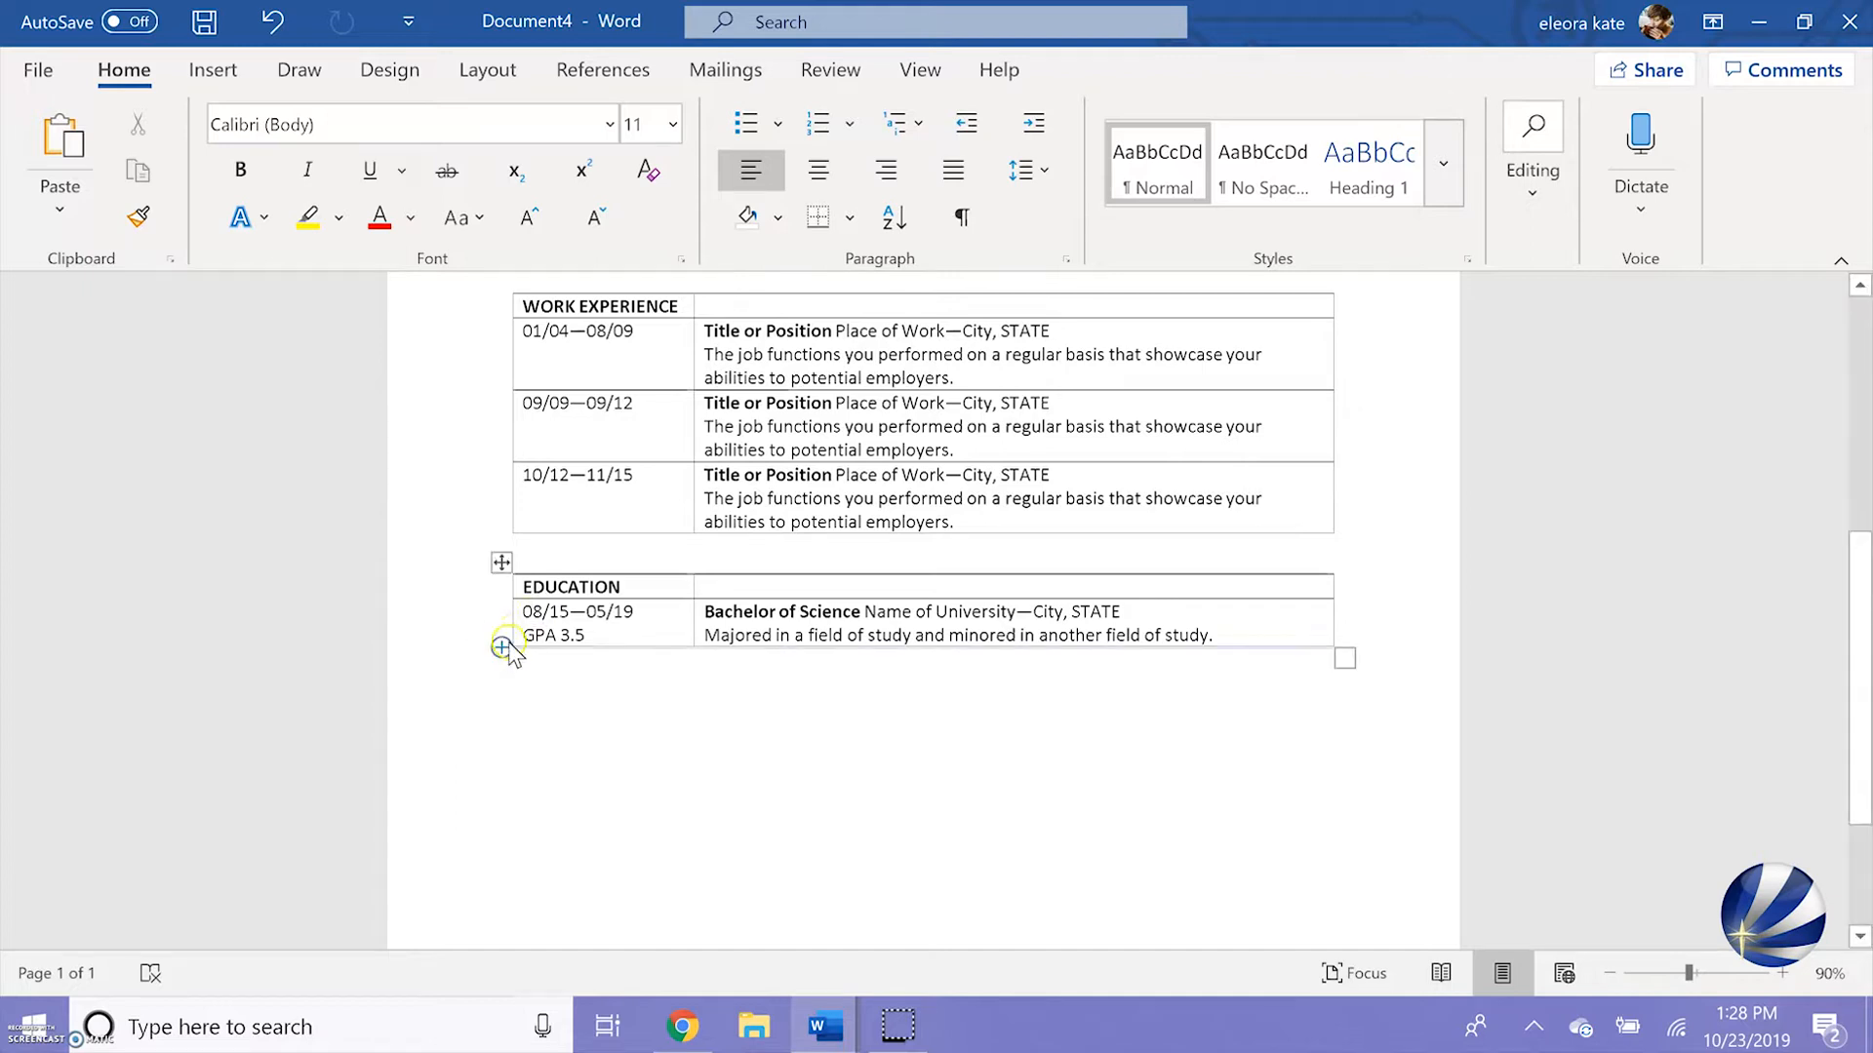
Insert an empty row directly below the Bachelor of Science entry in the Education table
{"action": "mouse_move", "coordinate": [504, 651]}
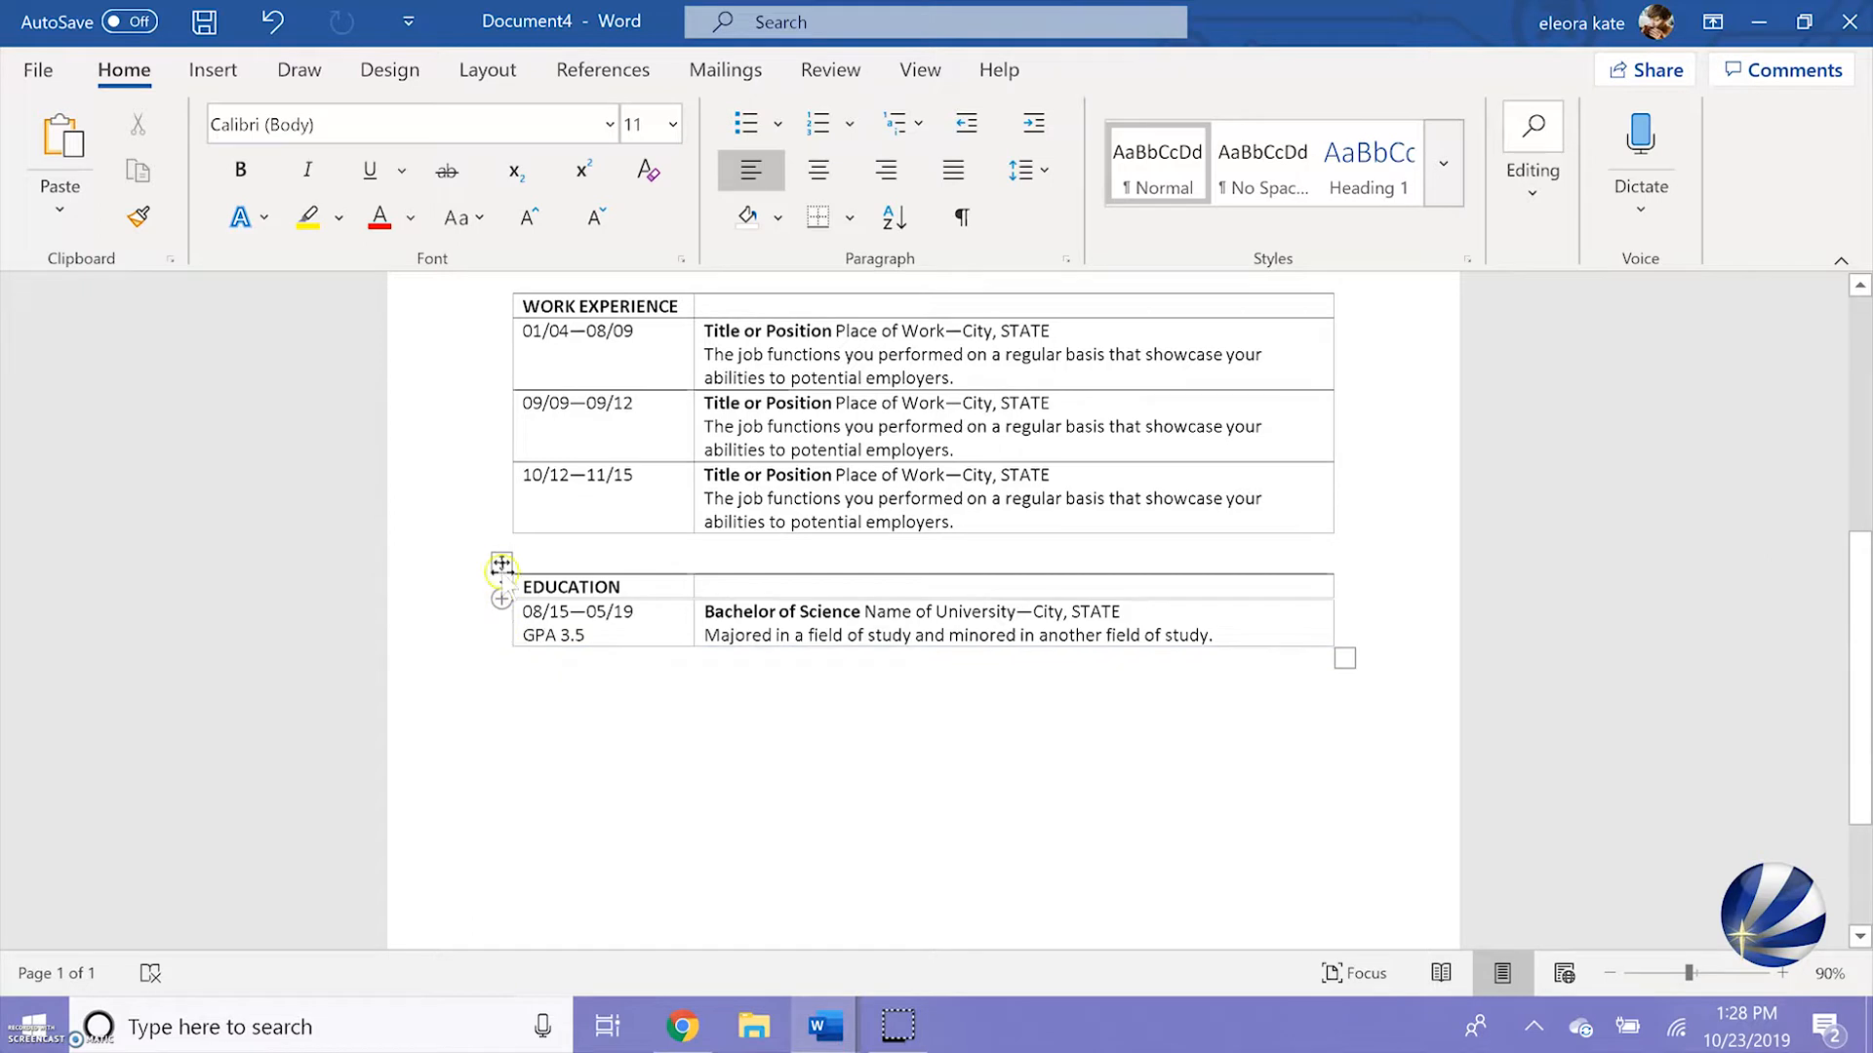
{"action": "left_click", "coordinate": [501, 562]}
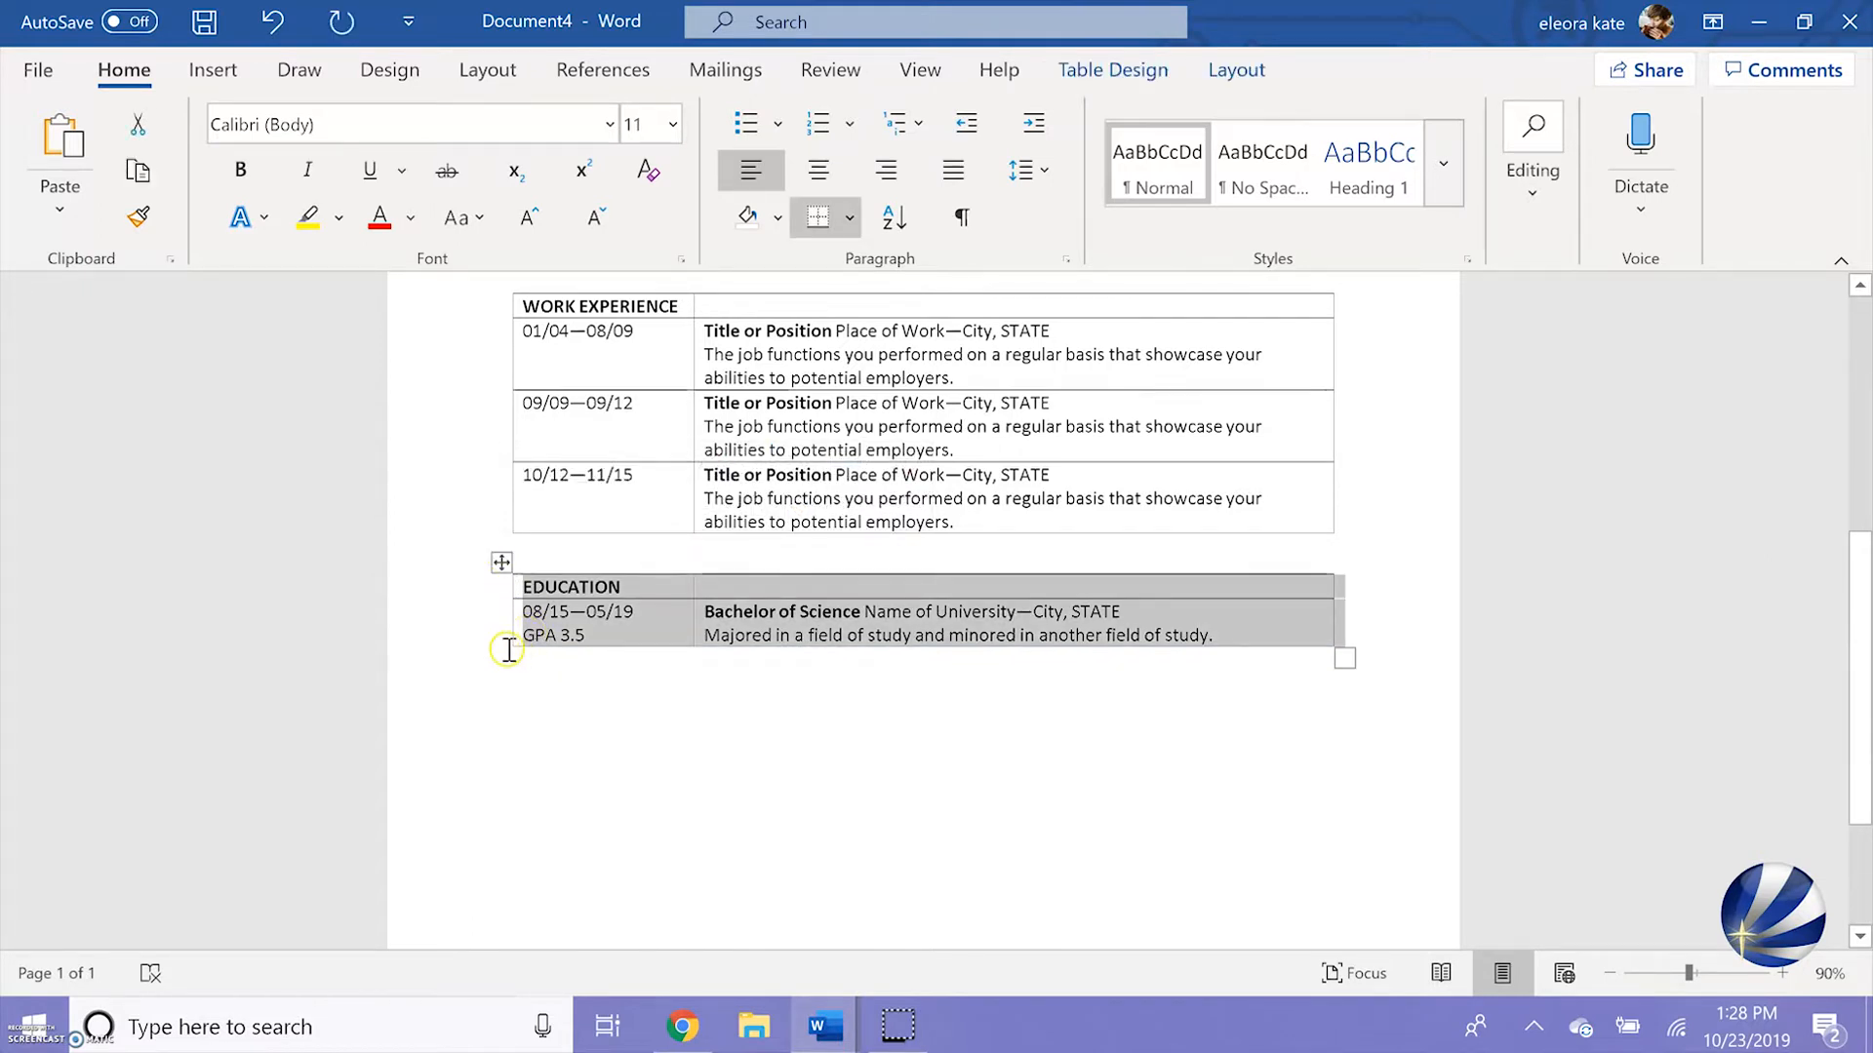
{"action": "left_click", "coordinate": [572, 635]}
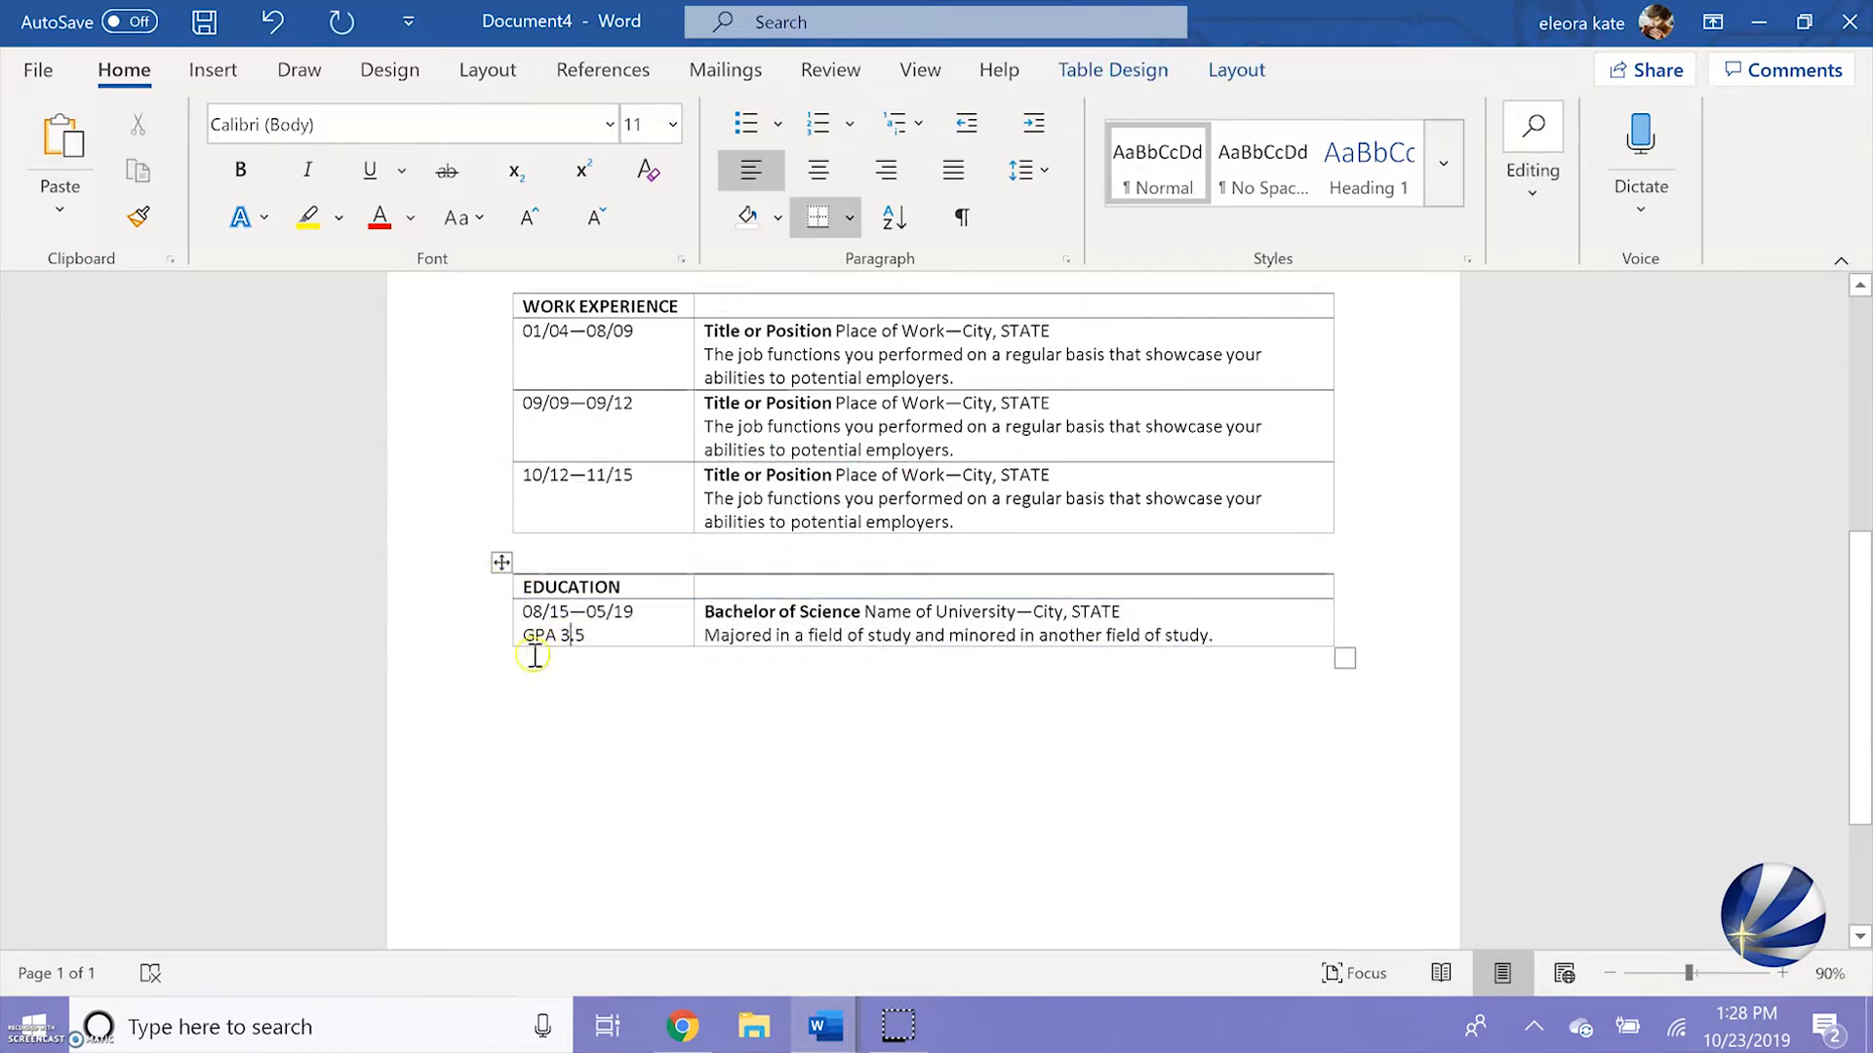
{"action": "left_click", "coordinate": [502, 647]}
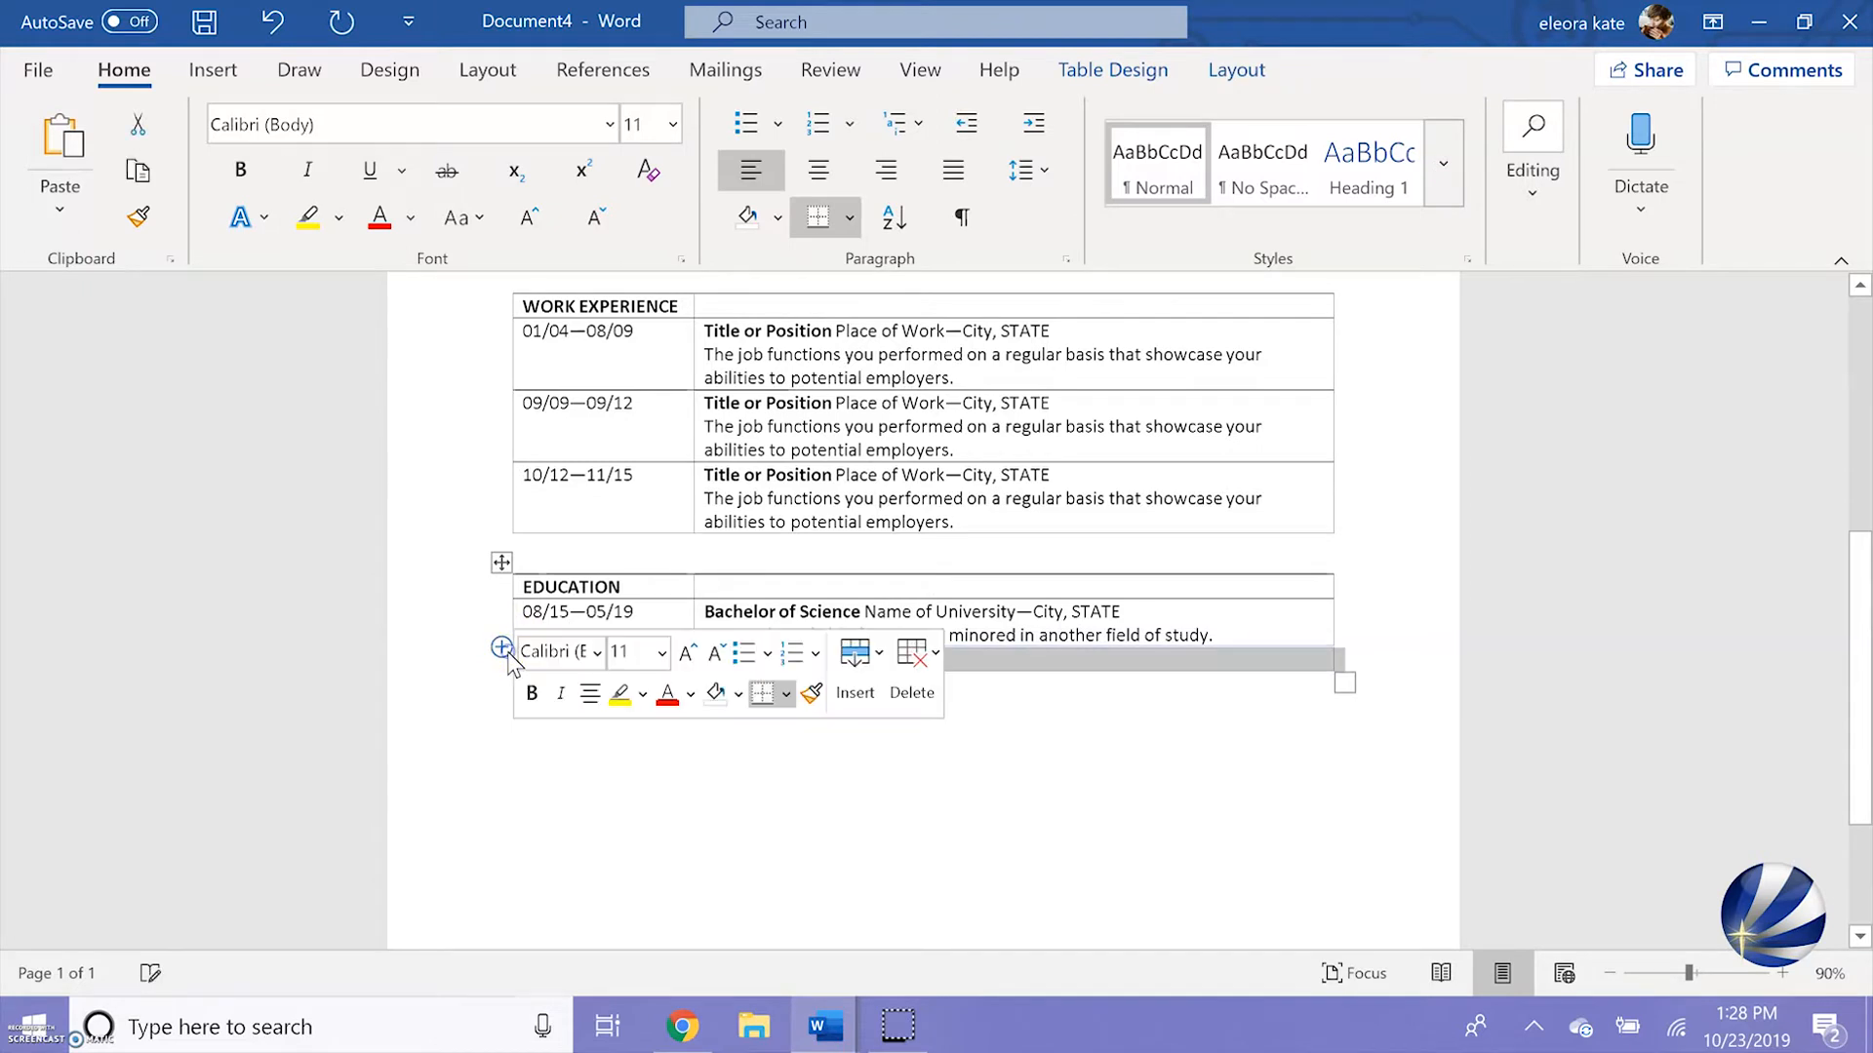
{"action": "left_click", "coordinate": [562, 700]}
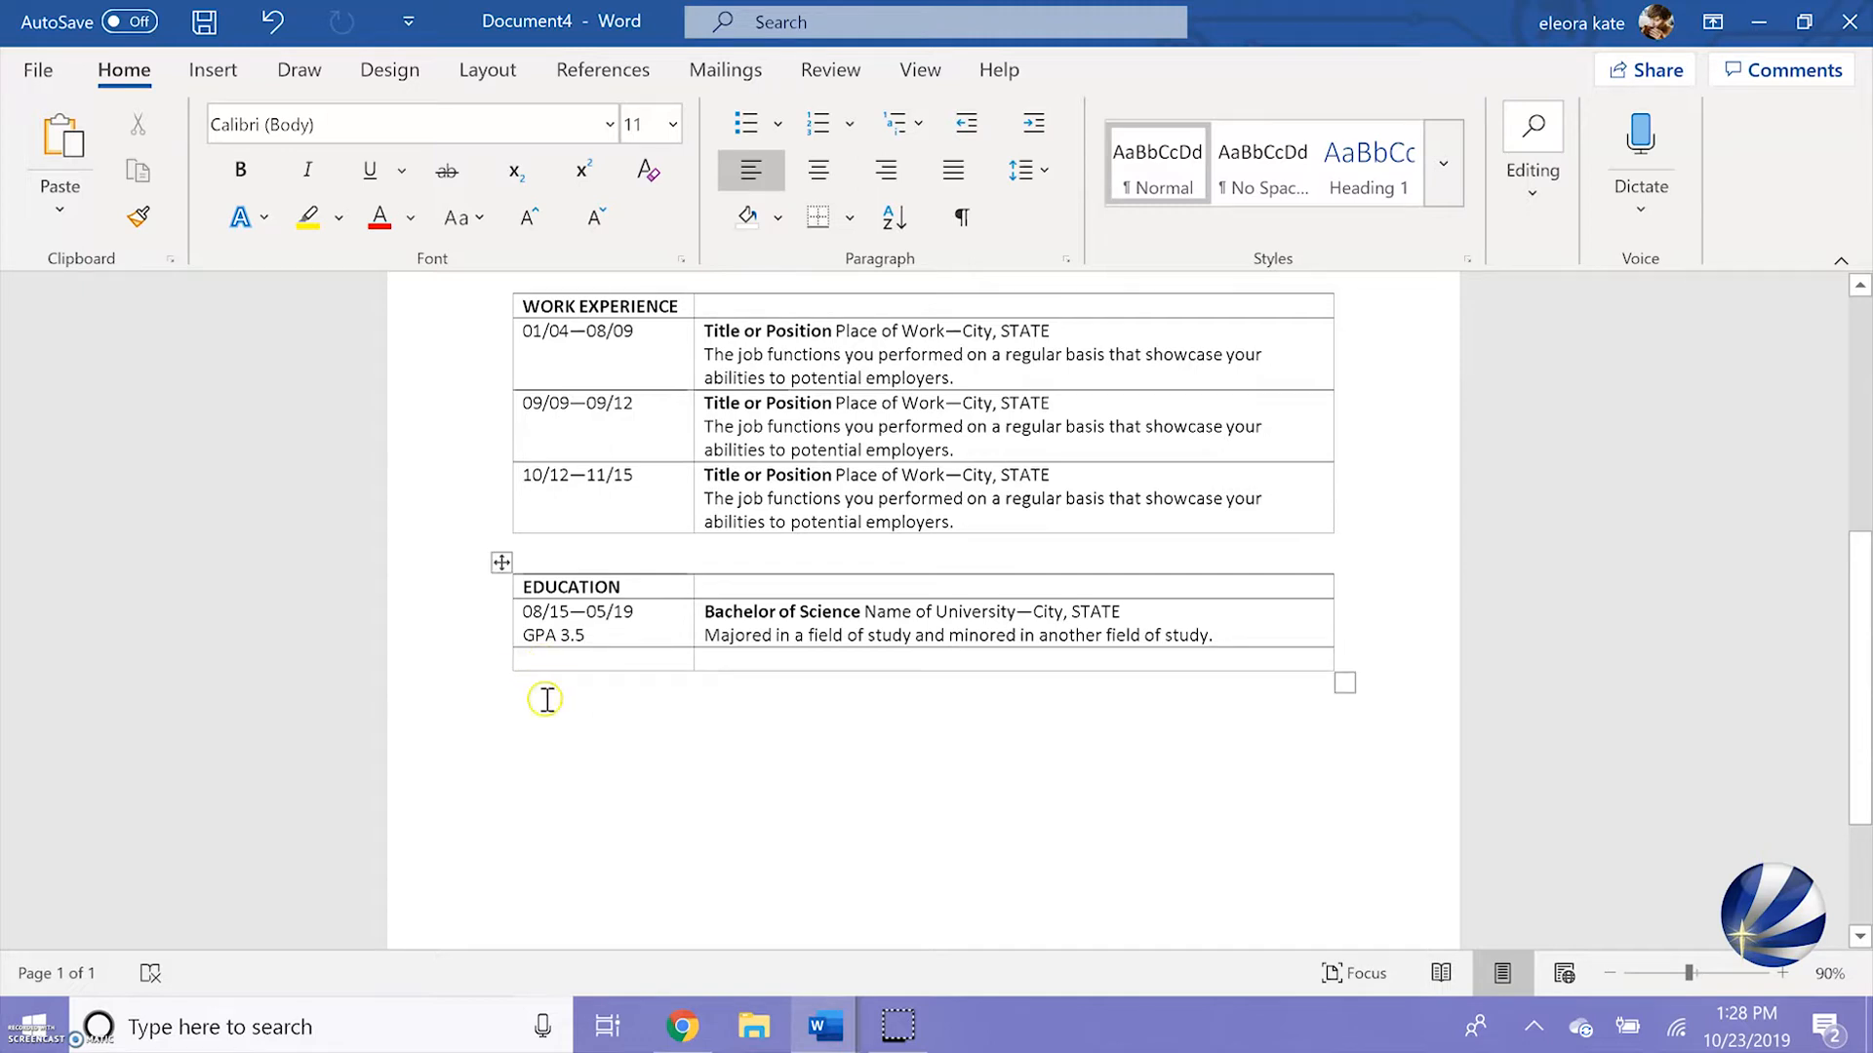
Insert another row below the empty last row of the Education table
{"action": "mouse_move", "coordinate": [512, 660]}
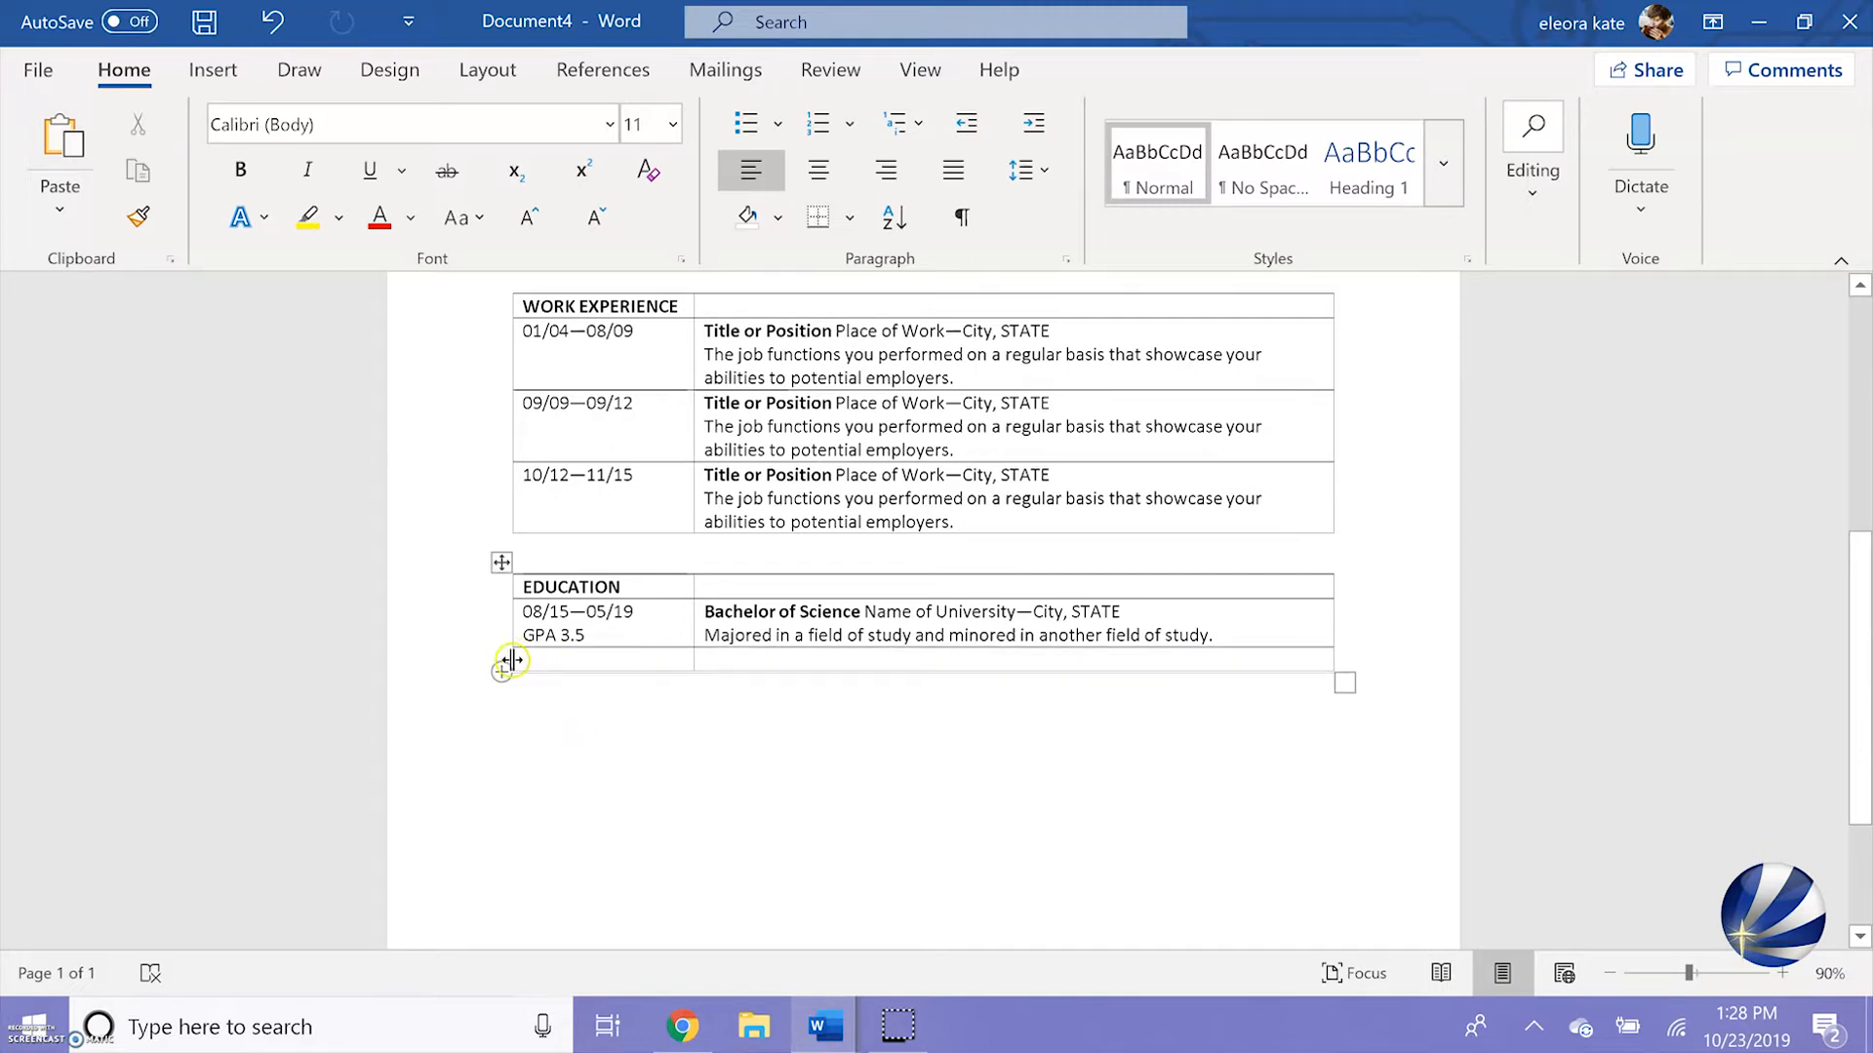
{"action": "right_click", "coordinate": [515, 664]}
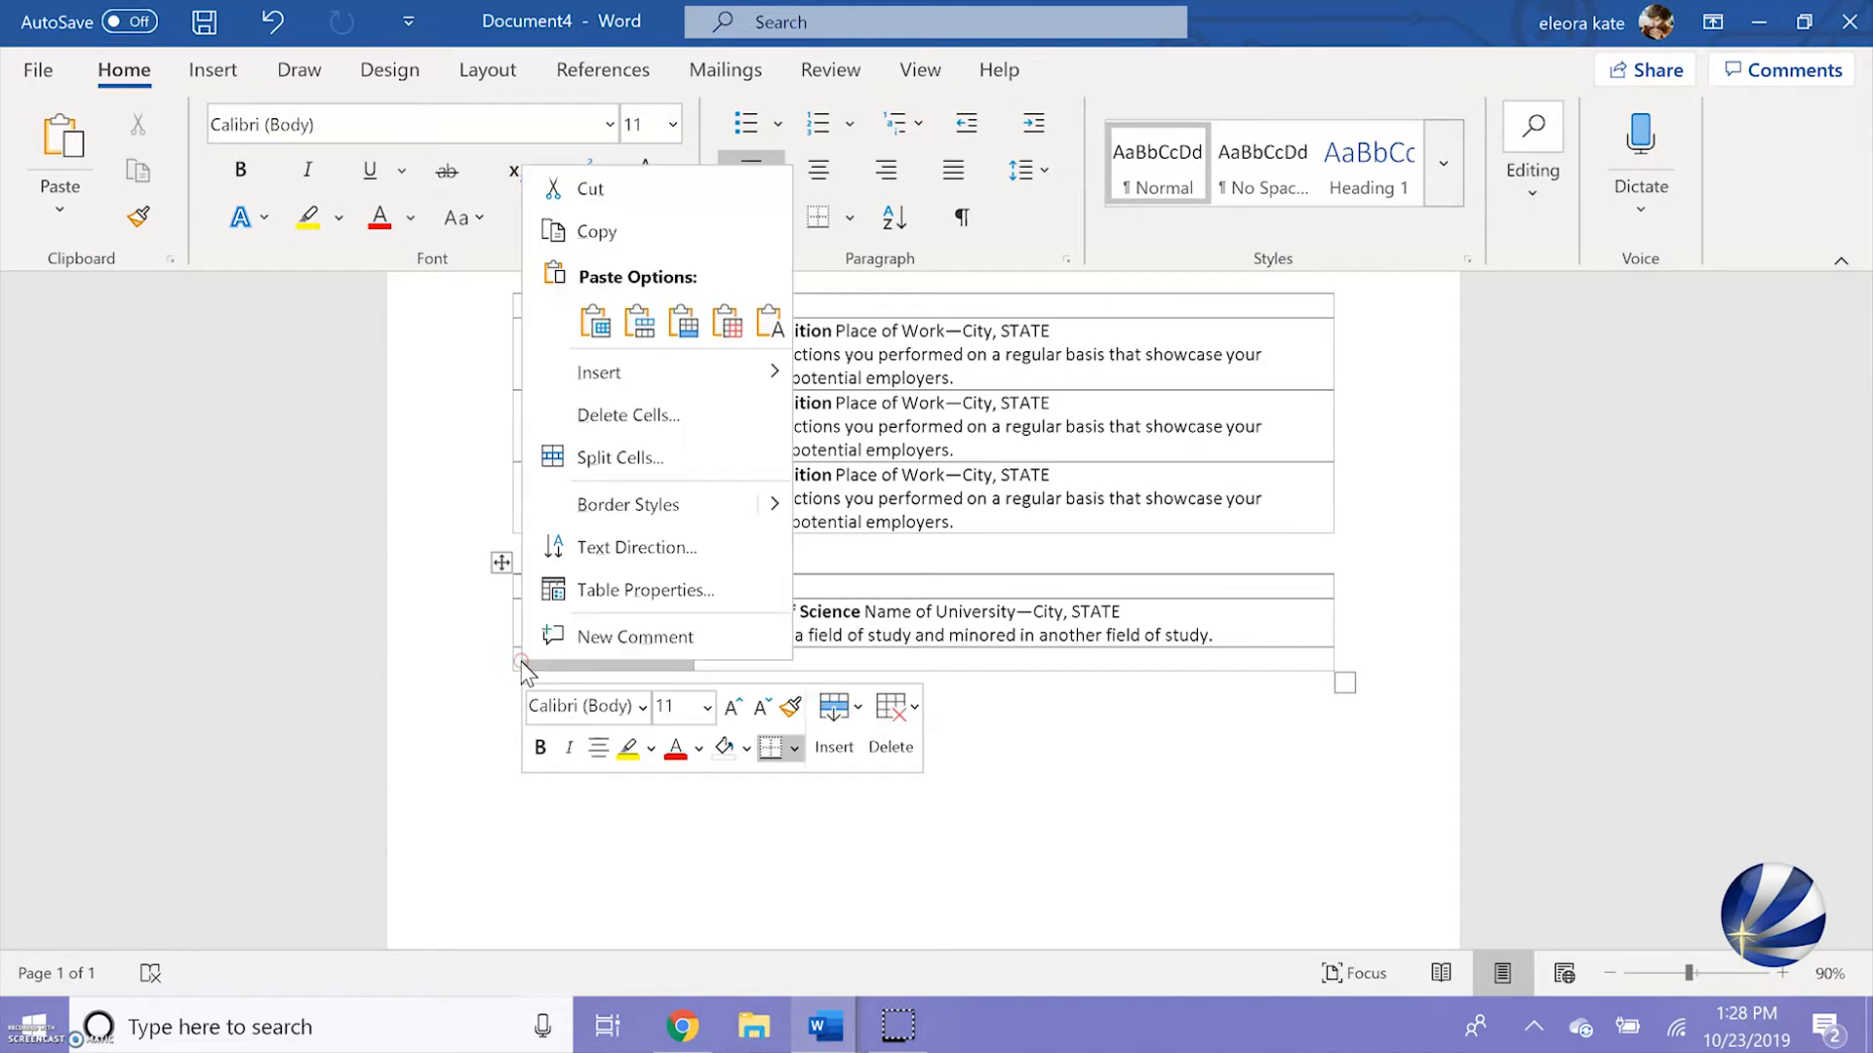
{"action": "mouse_move", "coordinate": [606, 371]}
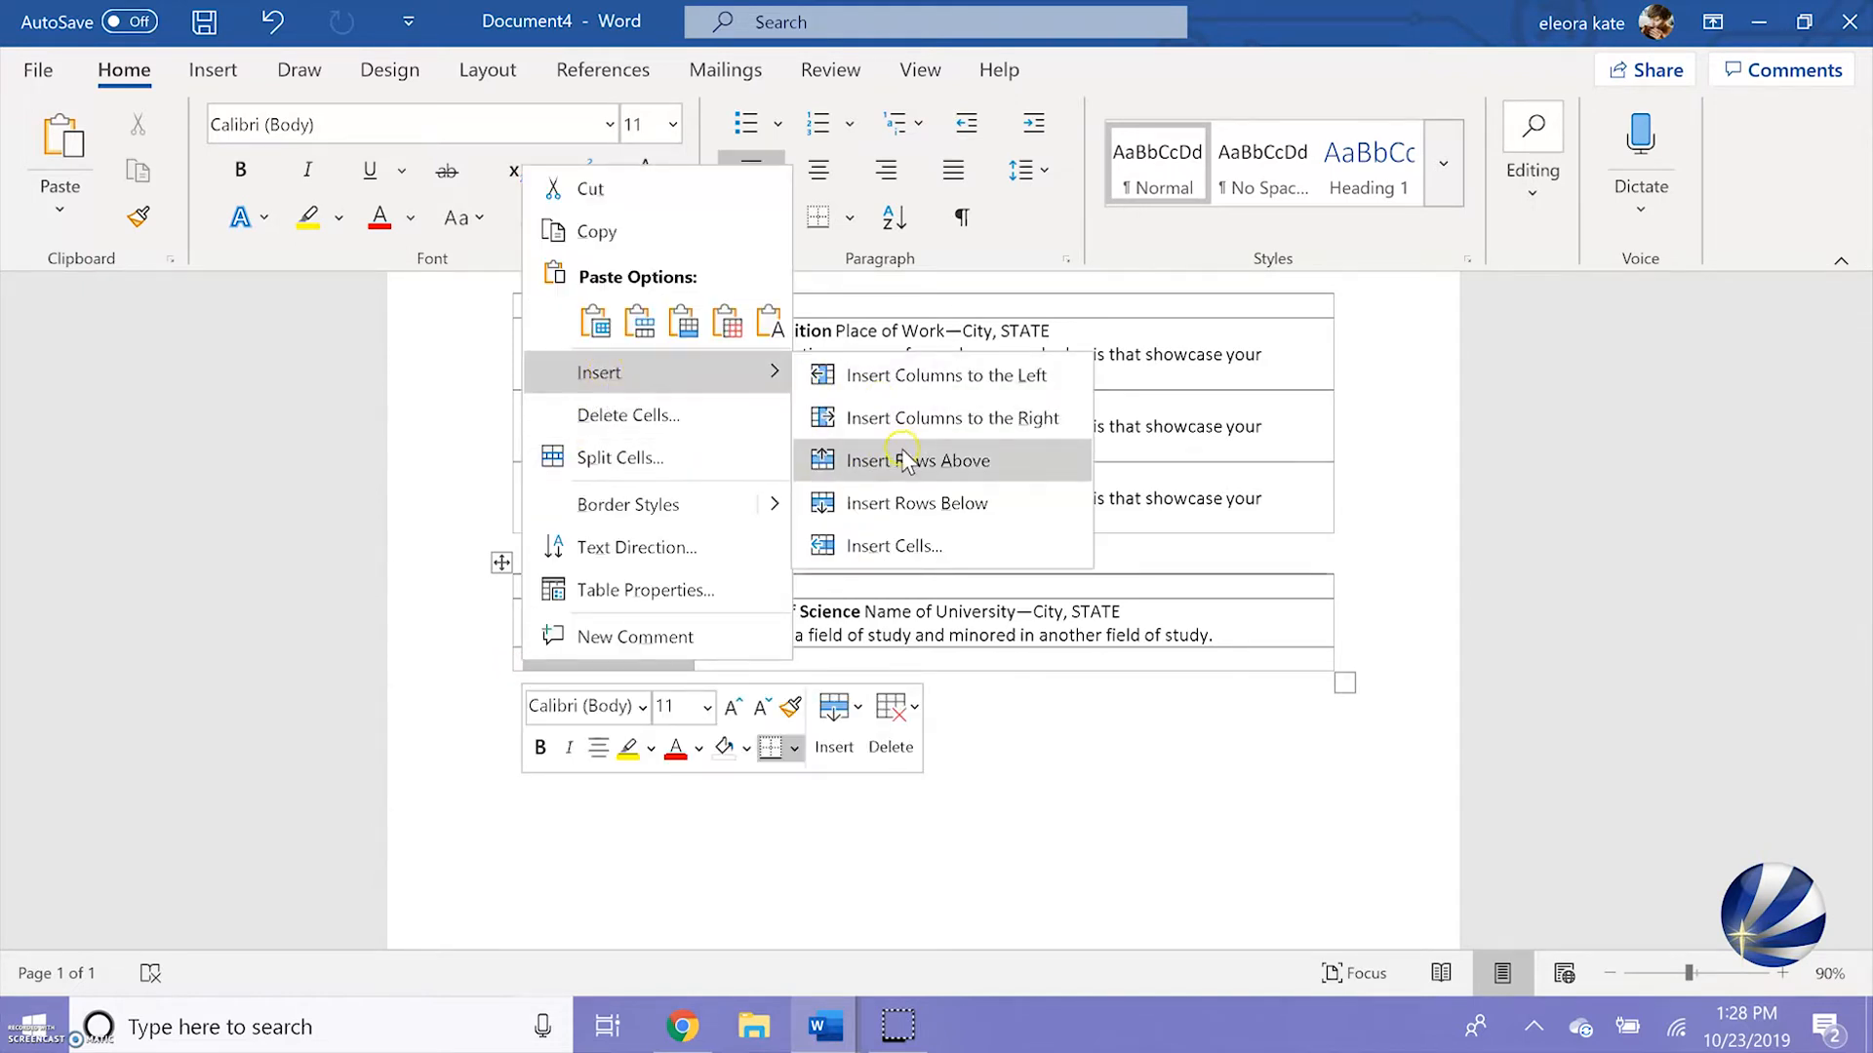
{"action": "left_click", "coordinate": [911, 503]}
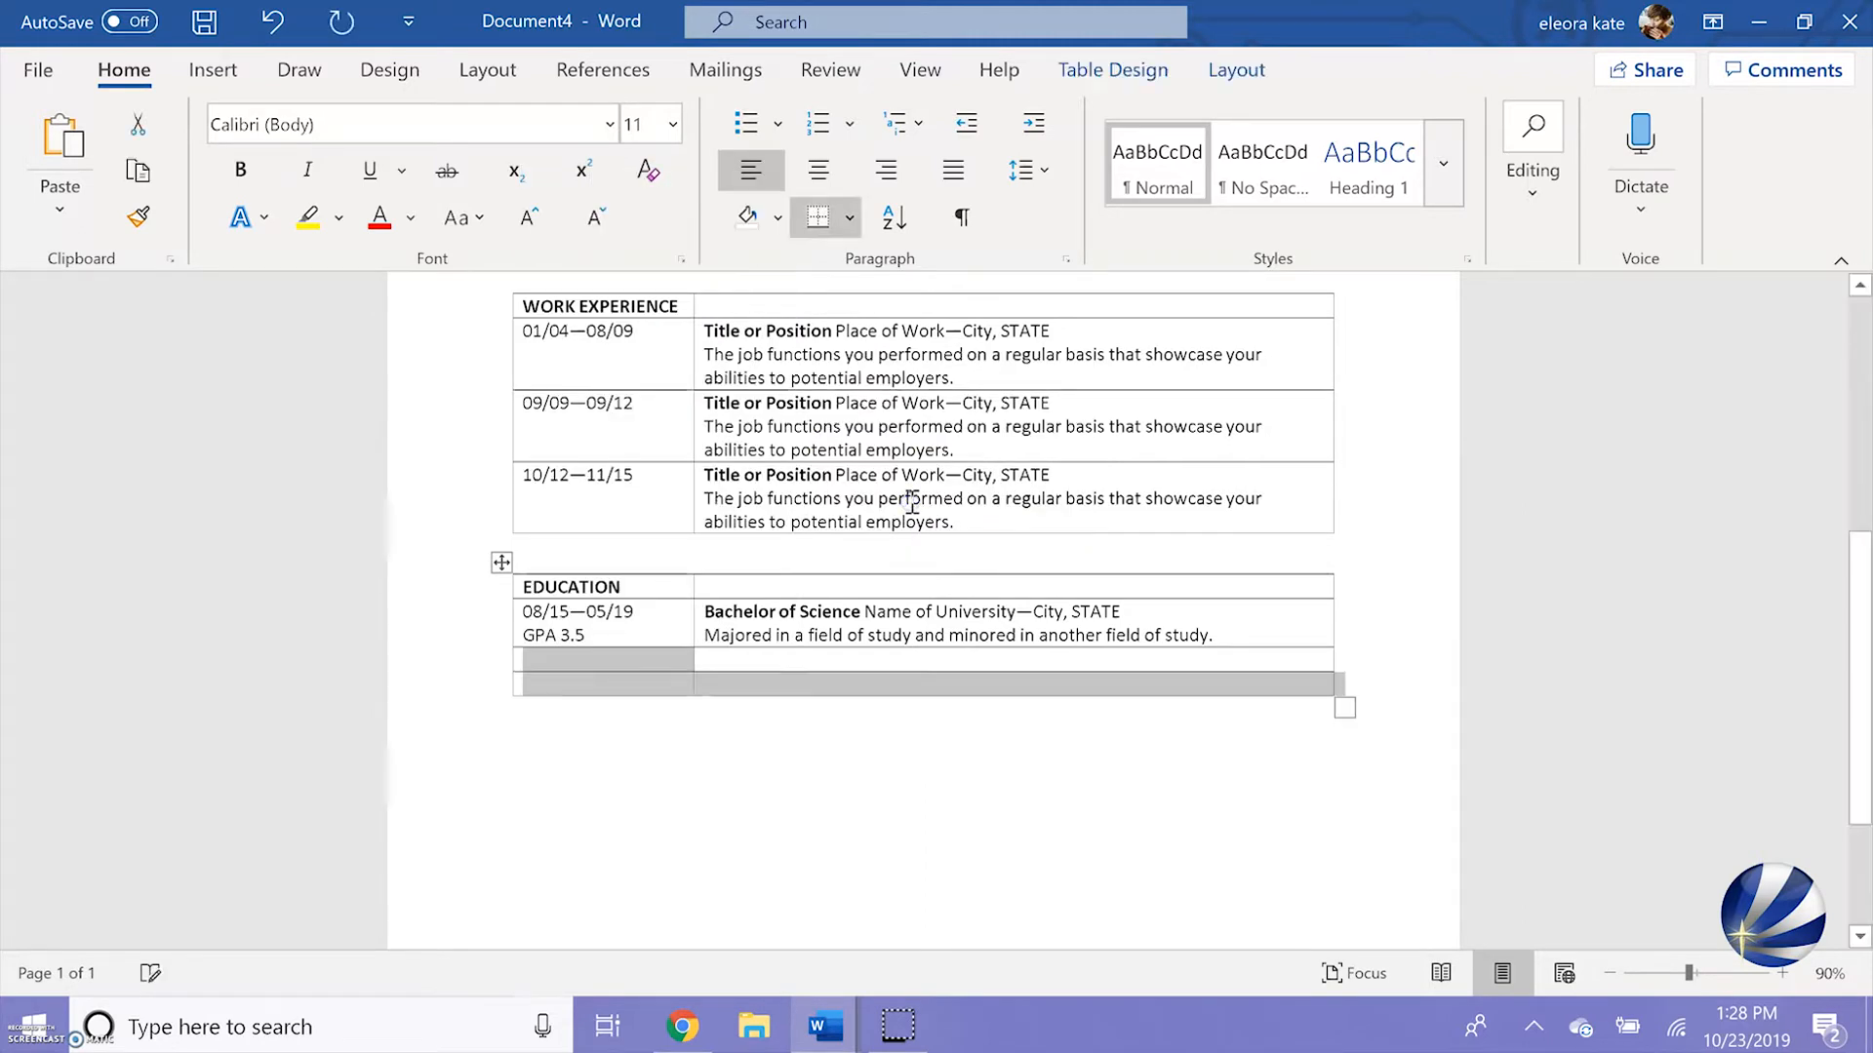
Delete both empty rows at the end of the Education table
{"action": "left_click", "coordinate": [754, 761]}
{"action": "left_click_drag", "start_coordinate": [754, 761], "coordinate": [488, 656]}
{"action": "key", "text": "BackSpace"}
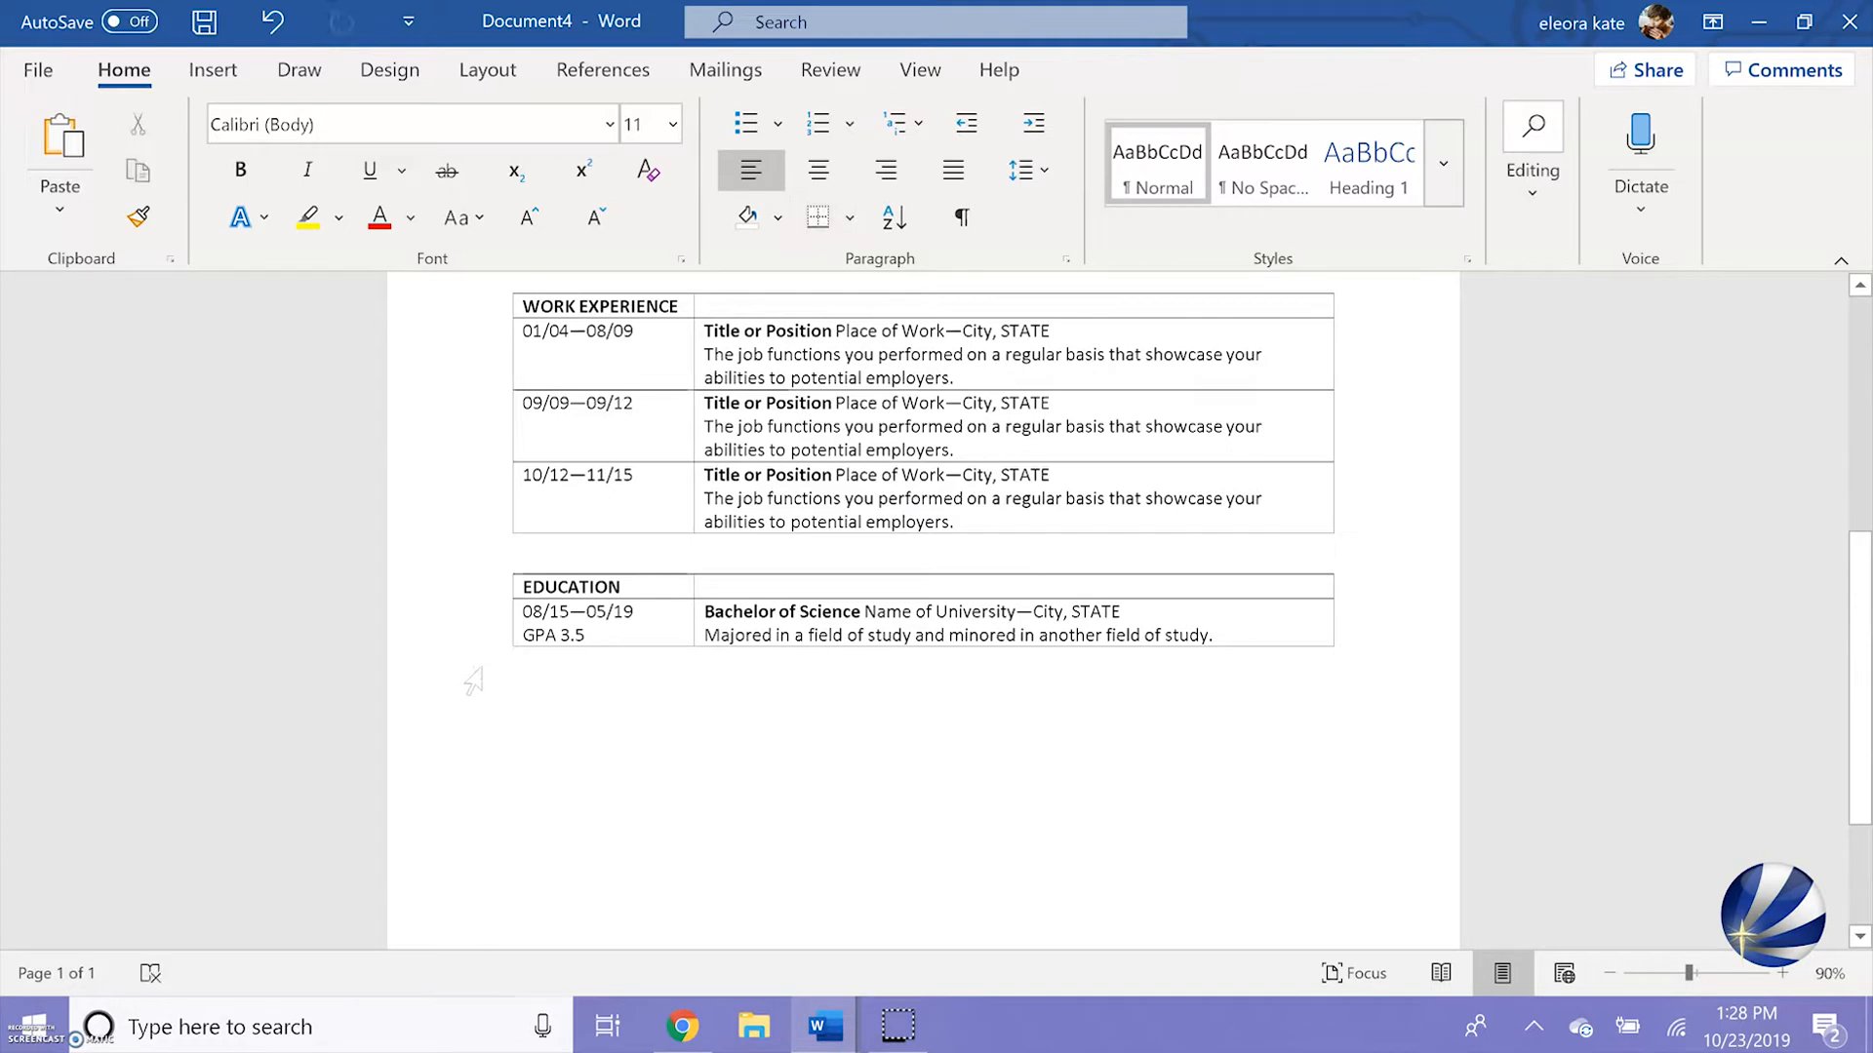
Enlarge the applicant's name in the contact header to 24 pt and make it bold
{"action": "scroll", "coordinate": [473, 680], "scroll_direction": "up", "scroll_amount": 10}
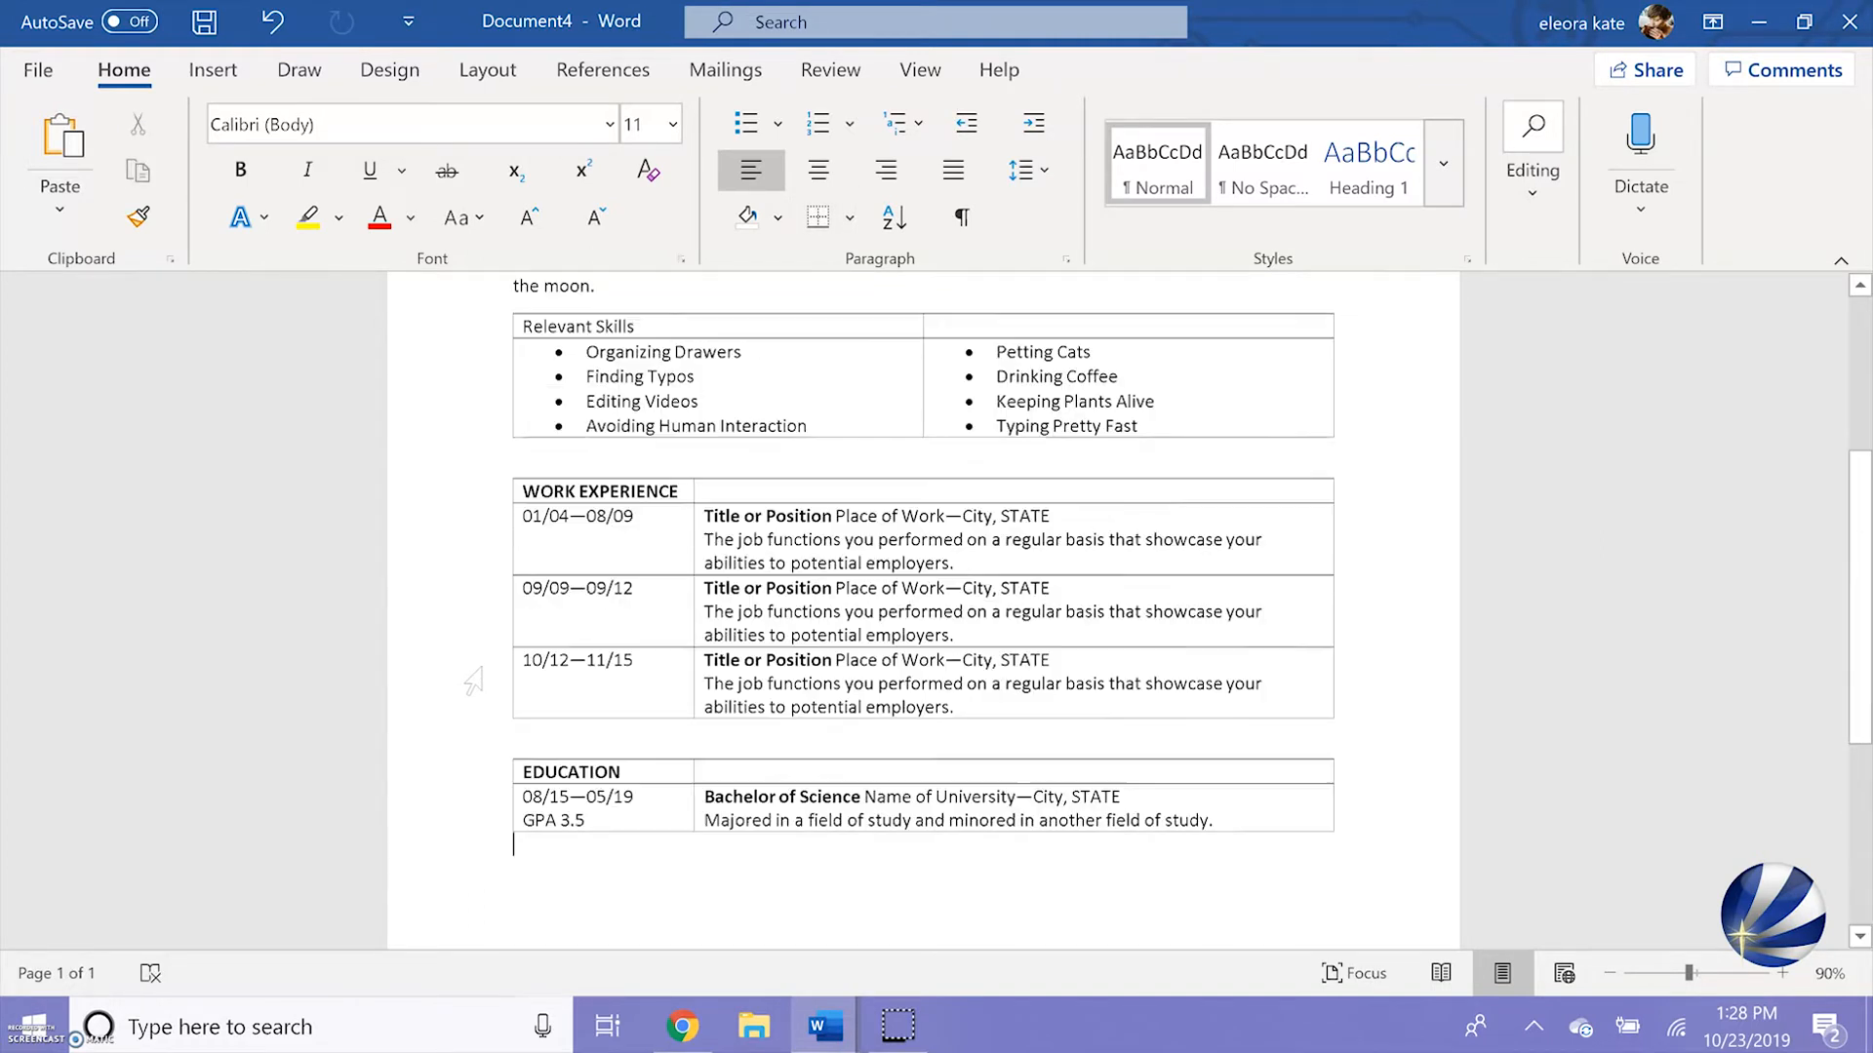
{"action": "left_click_drag", "start_coordinate": [635, 484], "coordinate": [518, 493]}
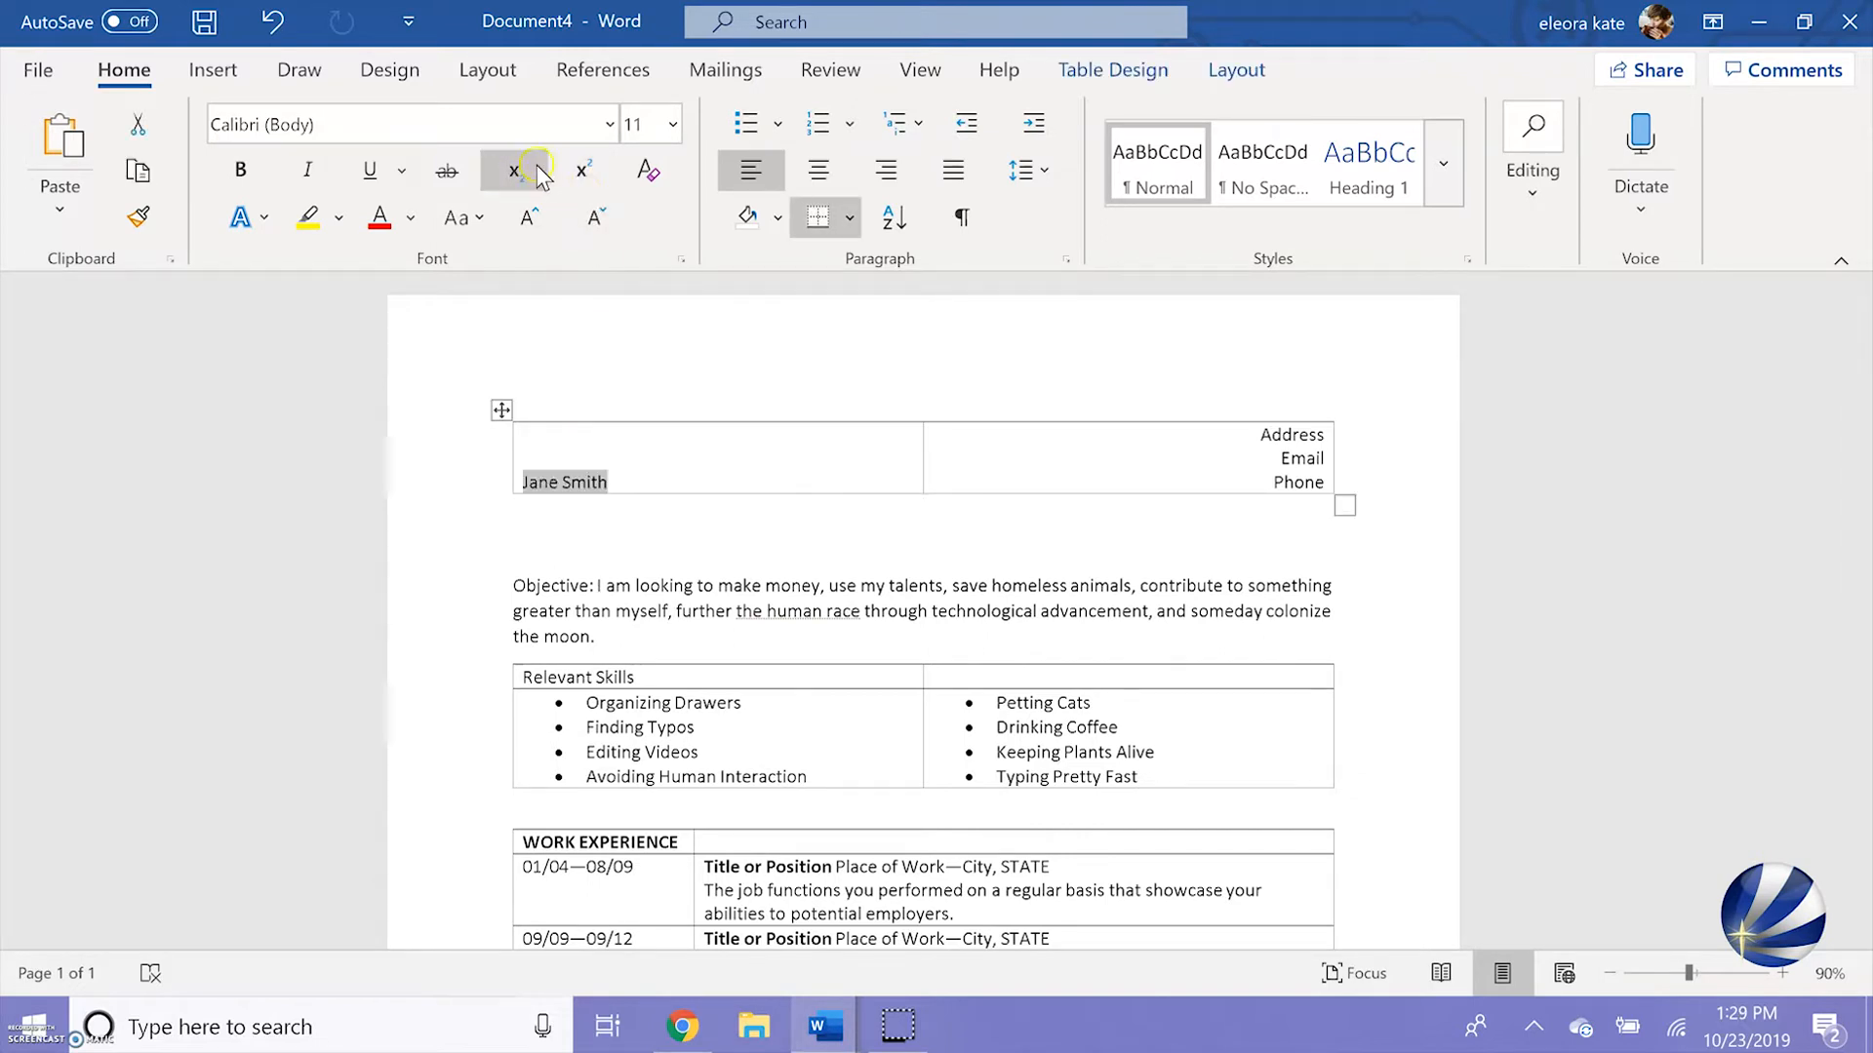
{"action": "left_click", "coordinate": [544, 224]}
{"action": "left_click", "coordinate": [540, 221]}
{"action": "left_click", "coordinate": [540, 220]}
{"action": "left_click", "coordinate": [540, 221]}
{"action": "left_click", "coordinate": [541, 221]}
{"action": "left_click", "coordinate": [540, 221]}
{"action": "left_click", "coordinate": [540, 220]}
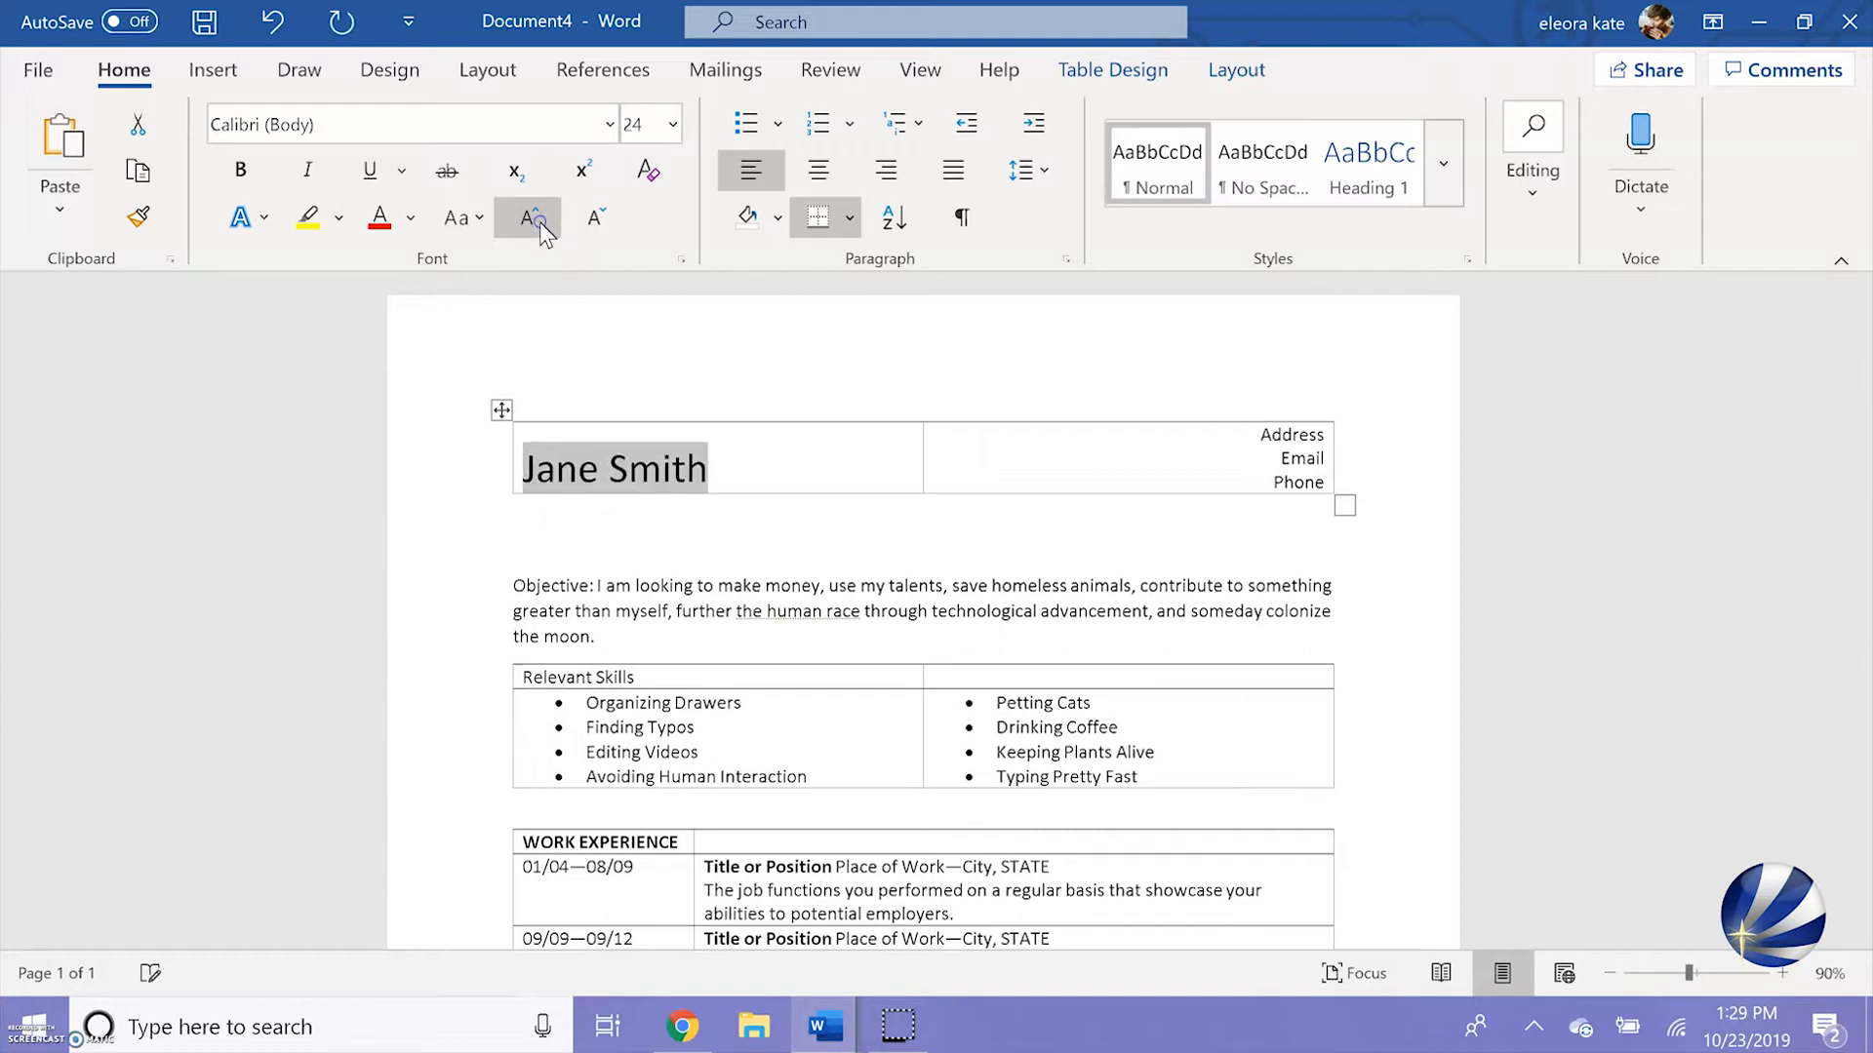
{"action": "left_click", "coordinate": [238, 176]}
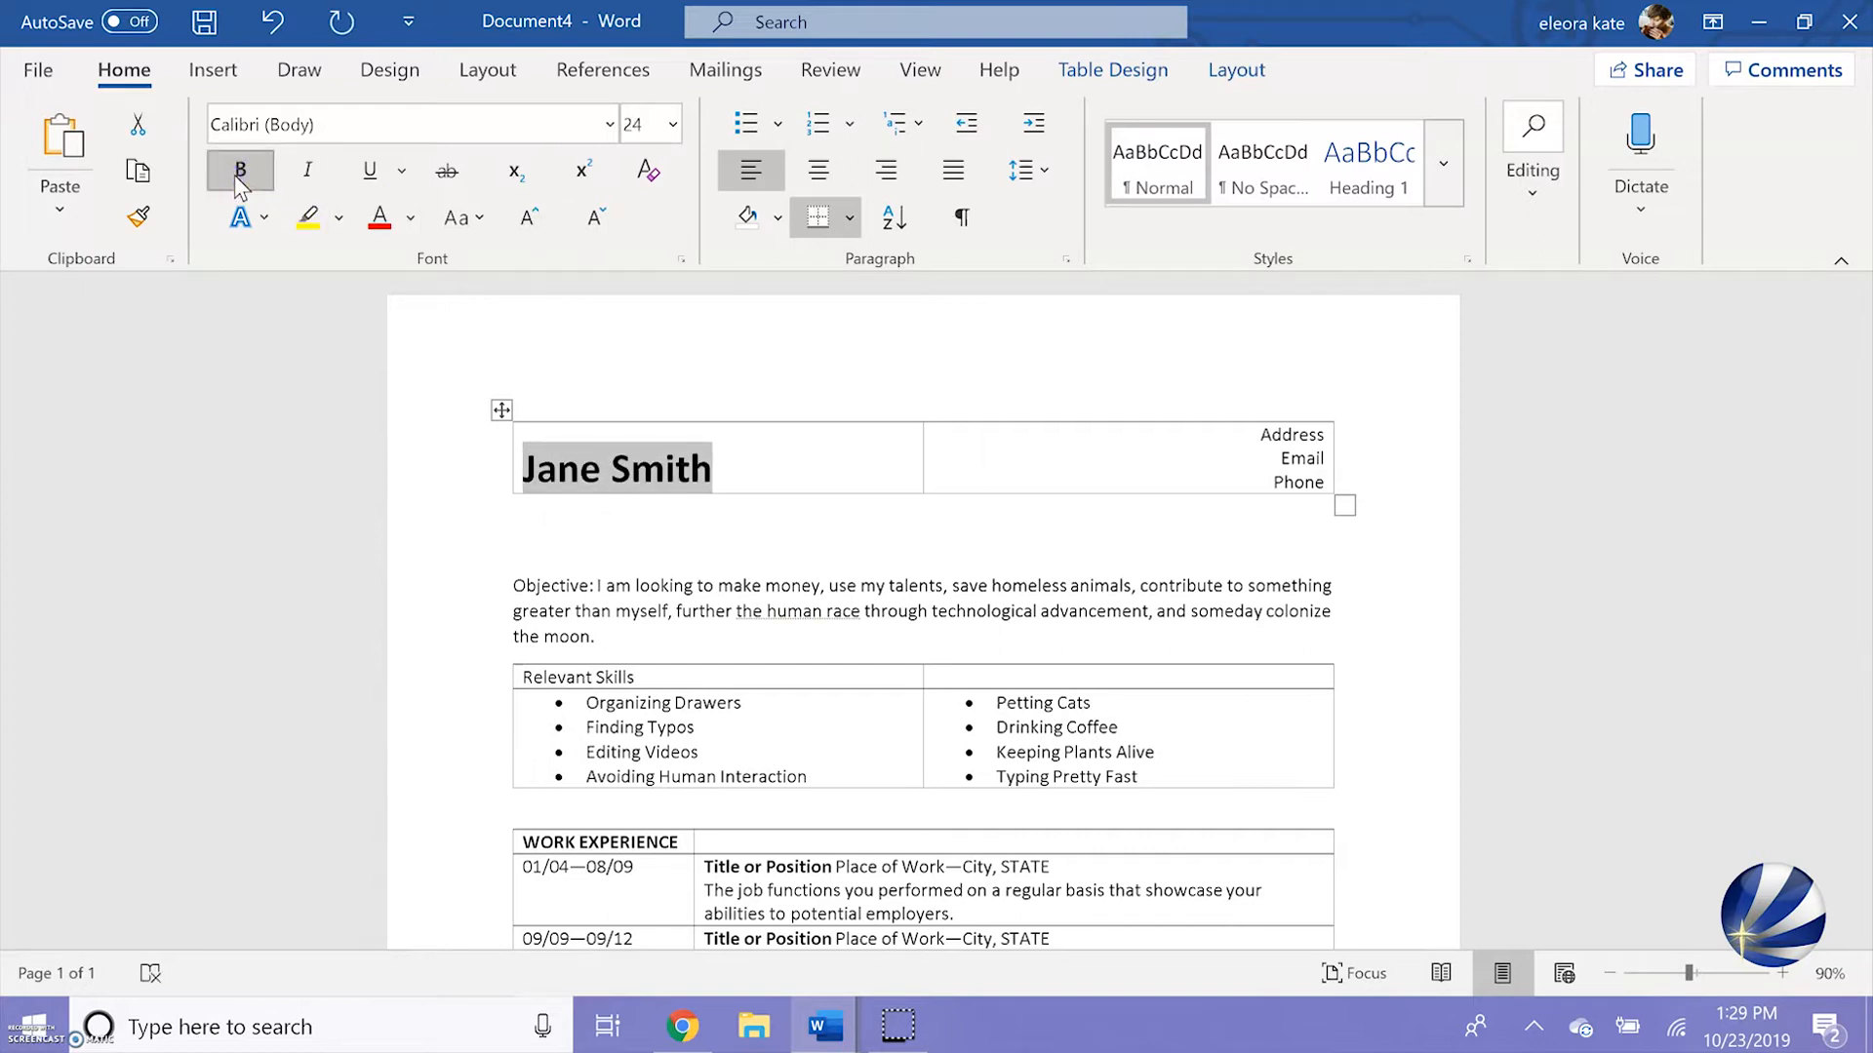
Make the Relevant Skills heading uppercase and bold
{"action": "left_click_drag", "start_coordinate": [634, 677], "coordinate": [523, 677]}
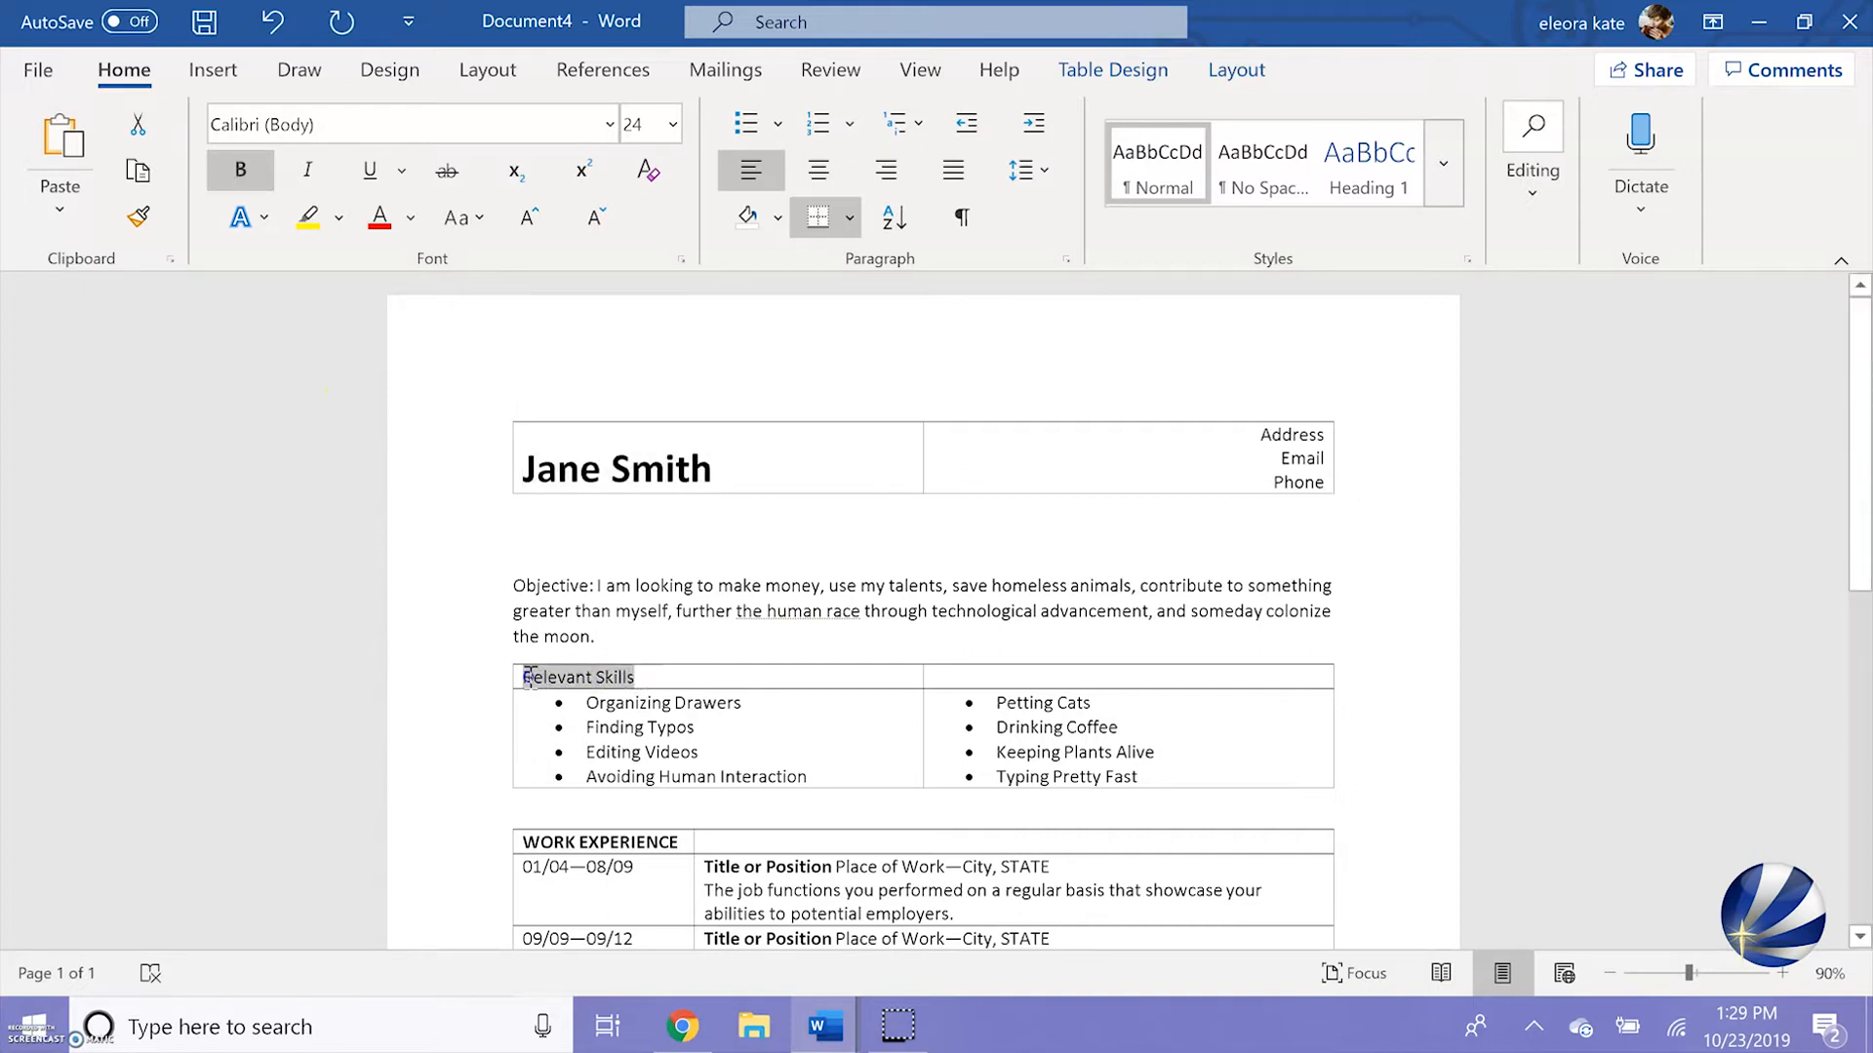
{"action": "left_click", "coordinate": [466, 216]}
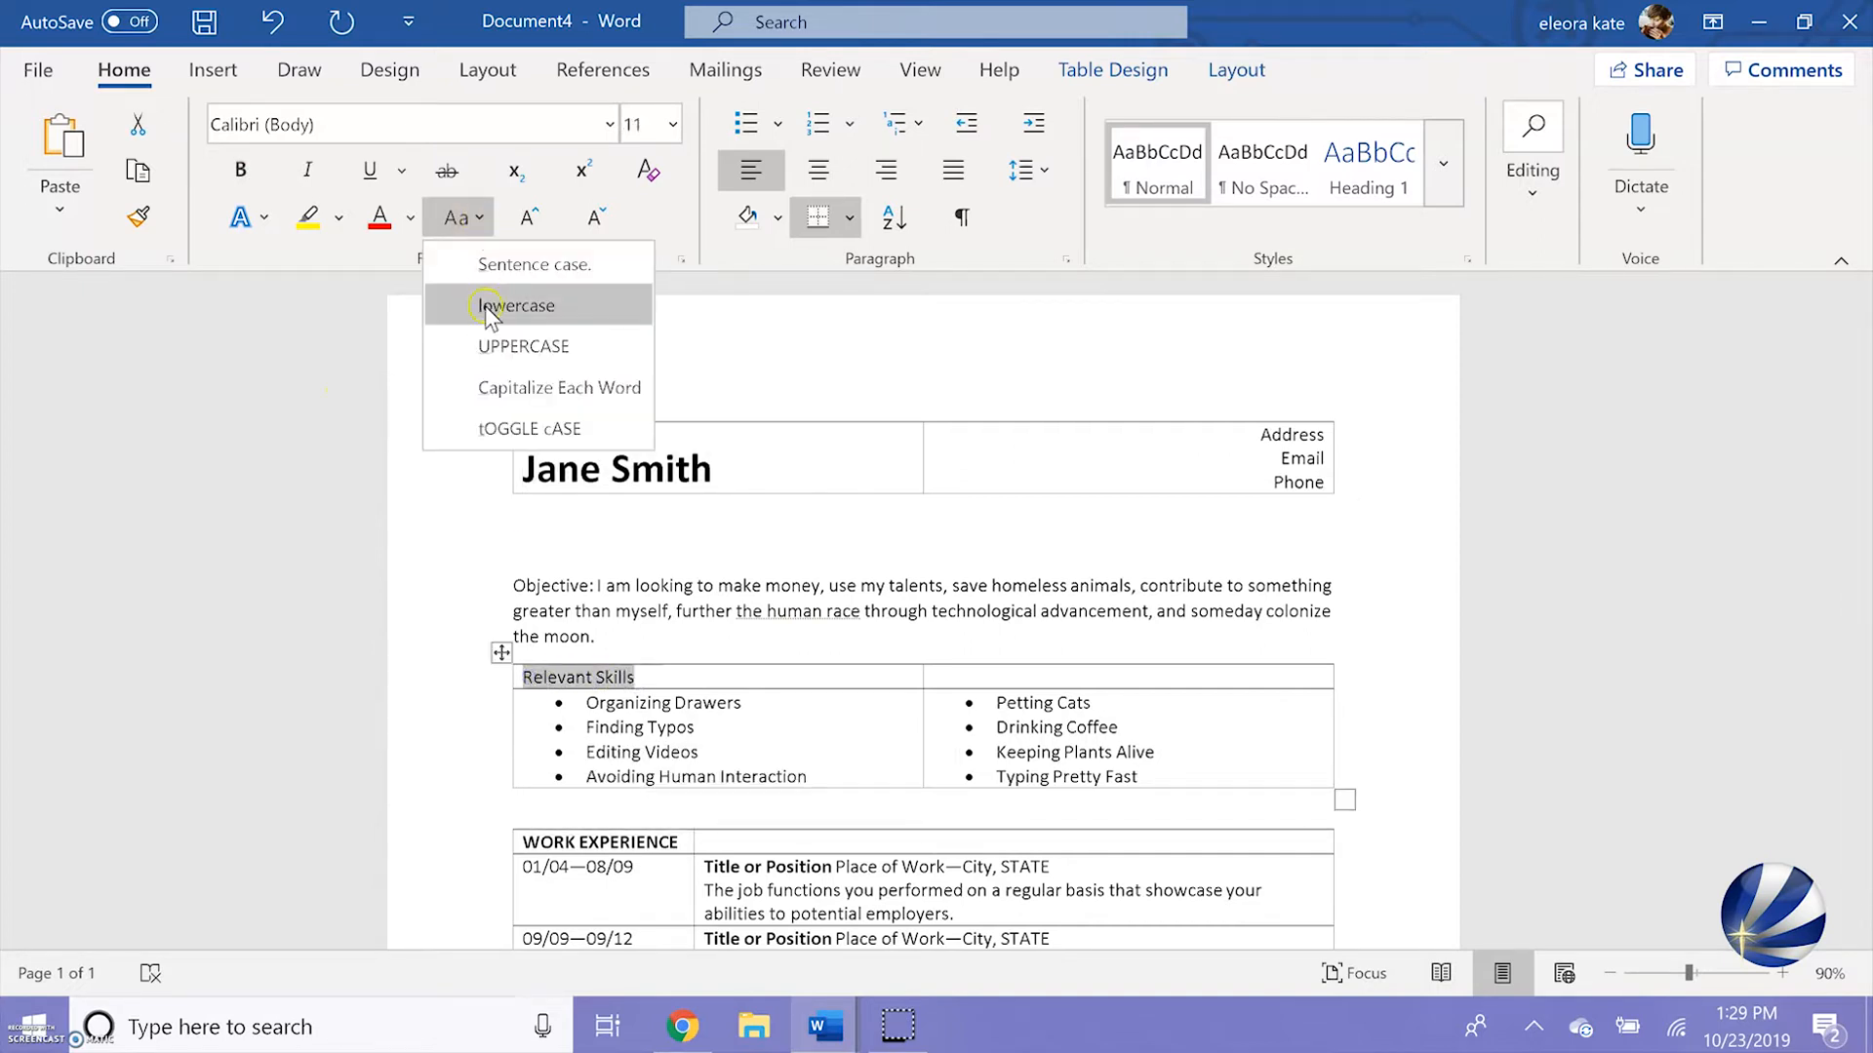
{"action": "left_click", "coordinate": [496, 347]}
{"action": "left_click", "coordinate": [244, 173]}
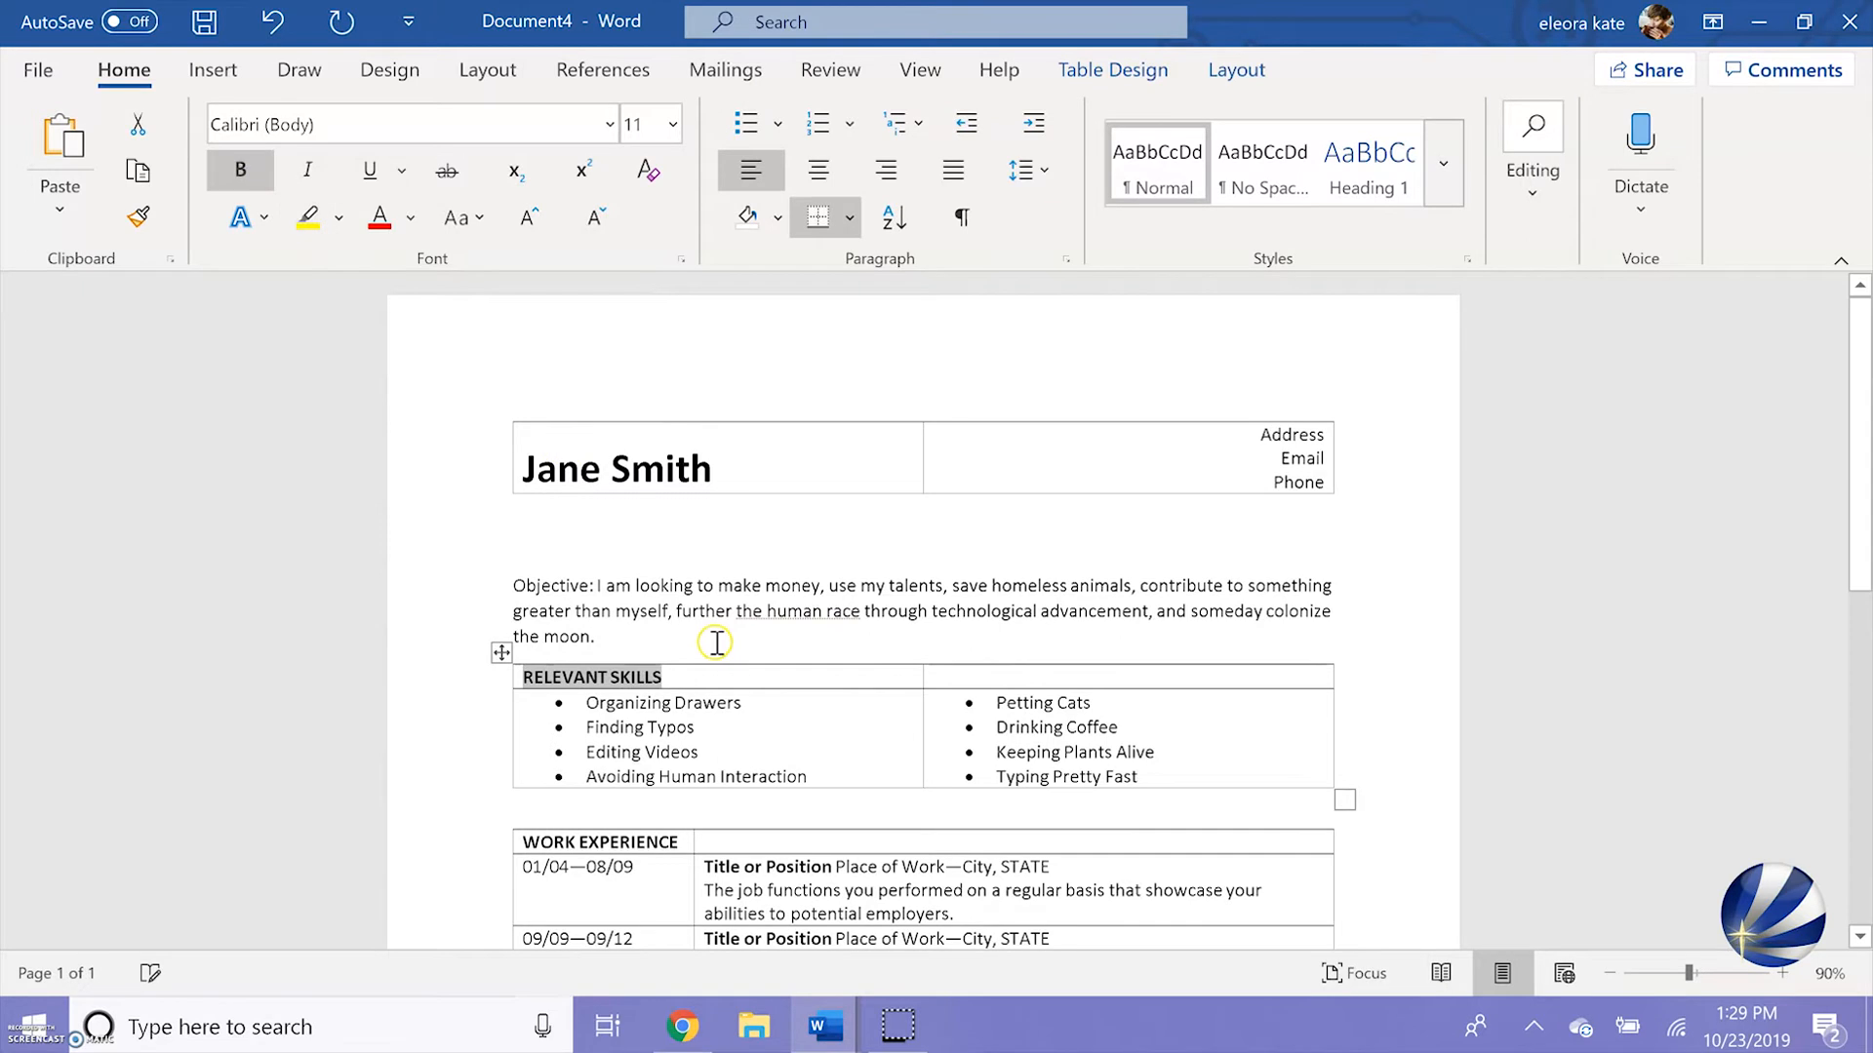
Make the Objective label at the start of the objective paragraph bold and uppercase
{"action": "scroll", "coordinate": [717, 641], "scroll_direction": "down", "scroll_amount": 3}
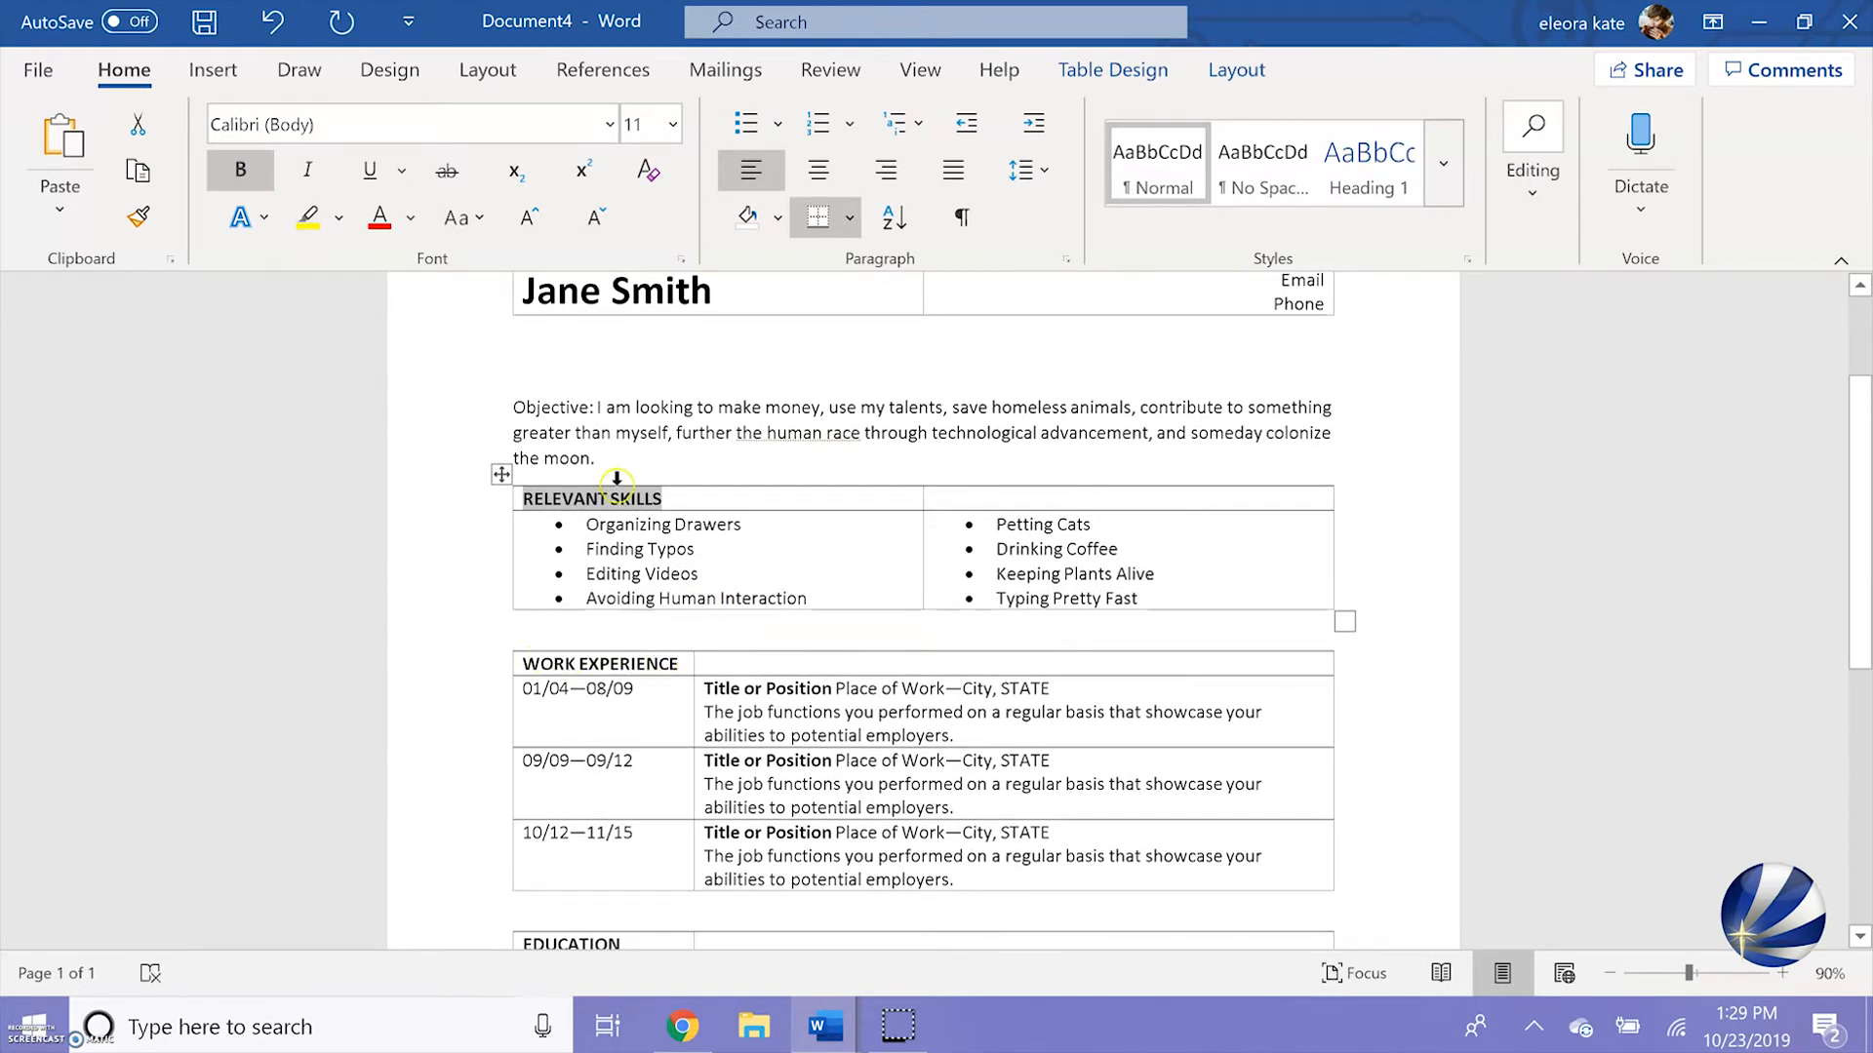
{"action": "left_click_drag", "start_coordinate": [592, 400], "coordinate": [526, 404]}
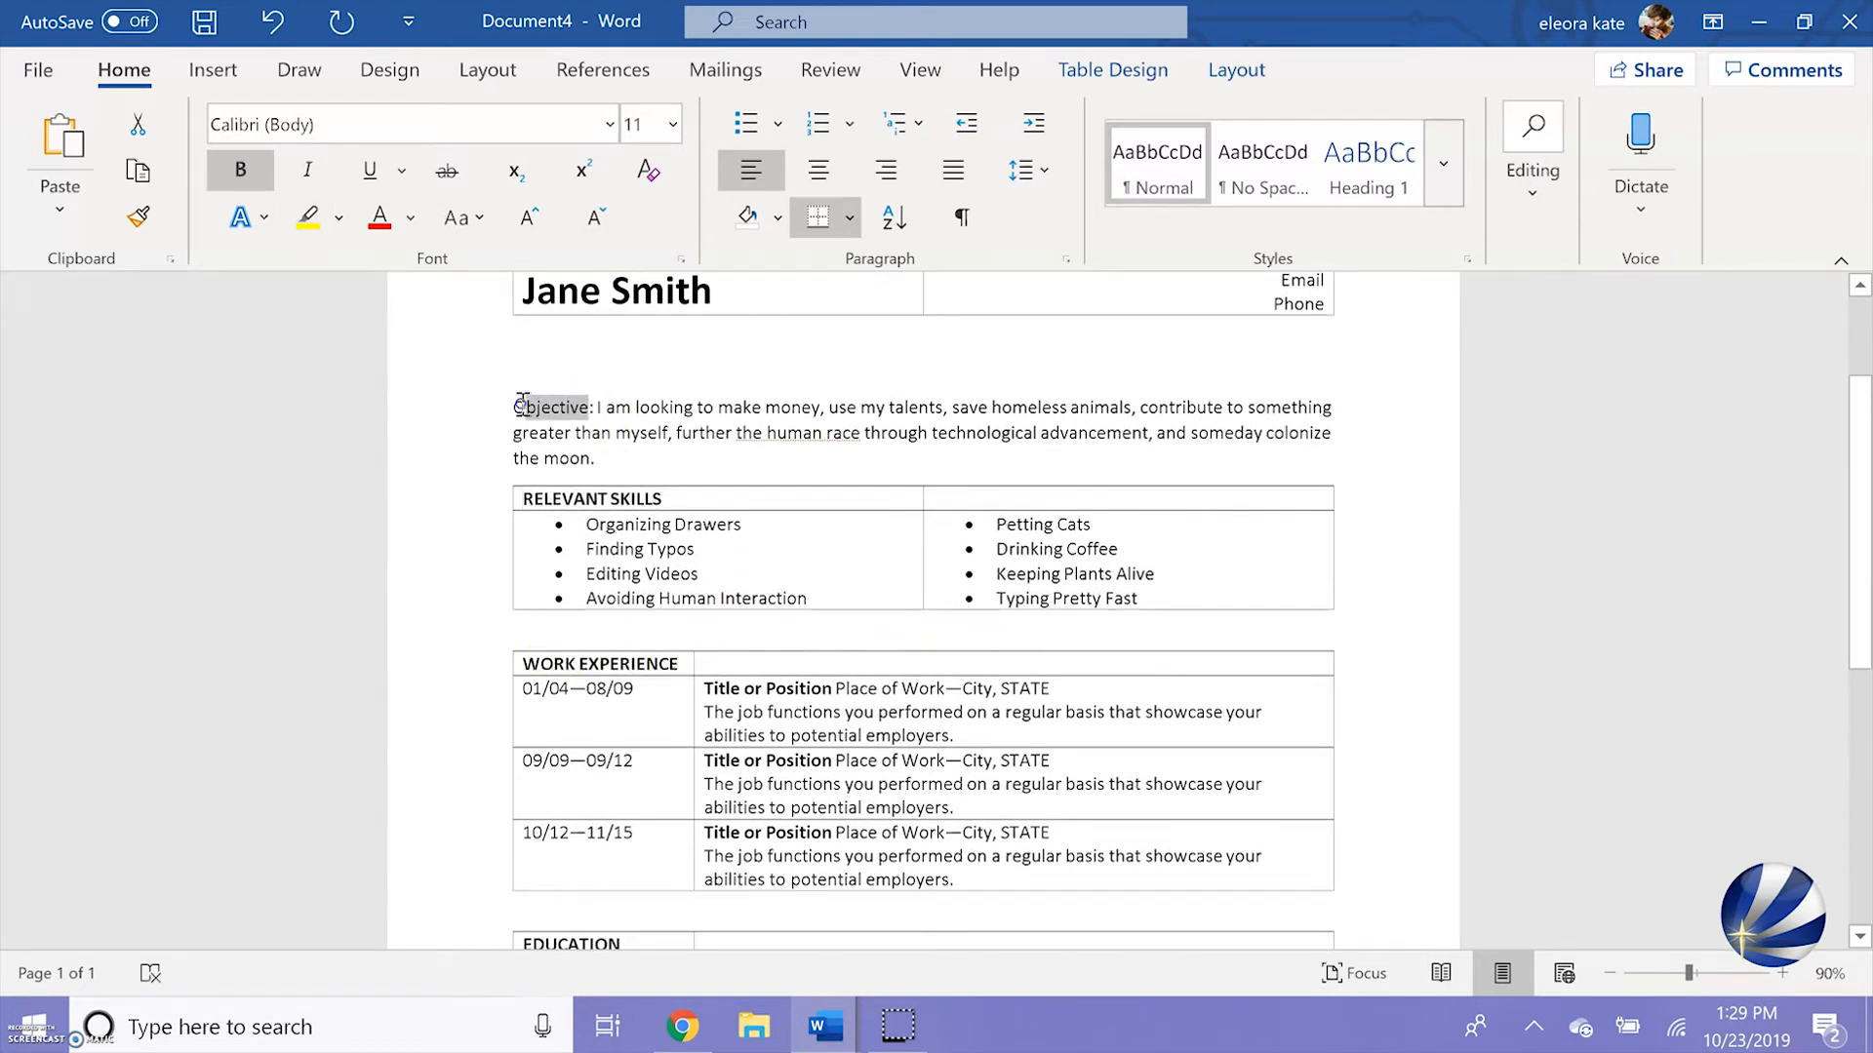
{"action": "left_click", "coordinate": [240, 170]}
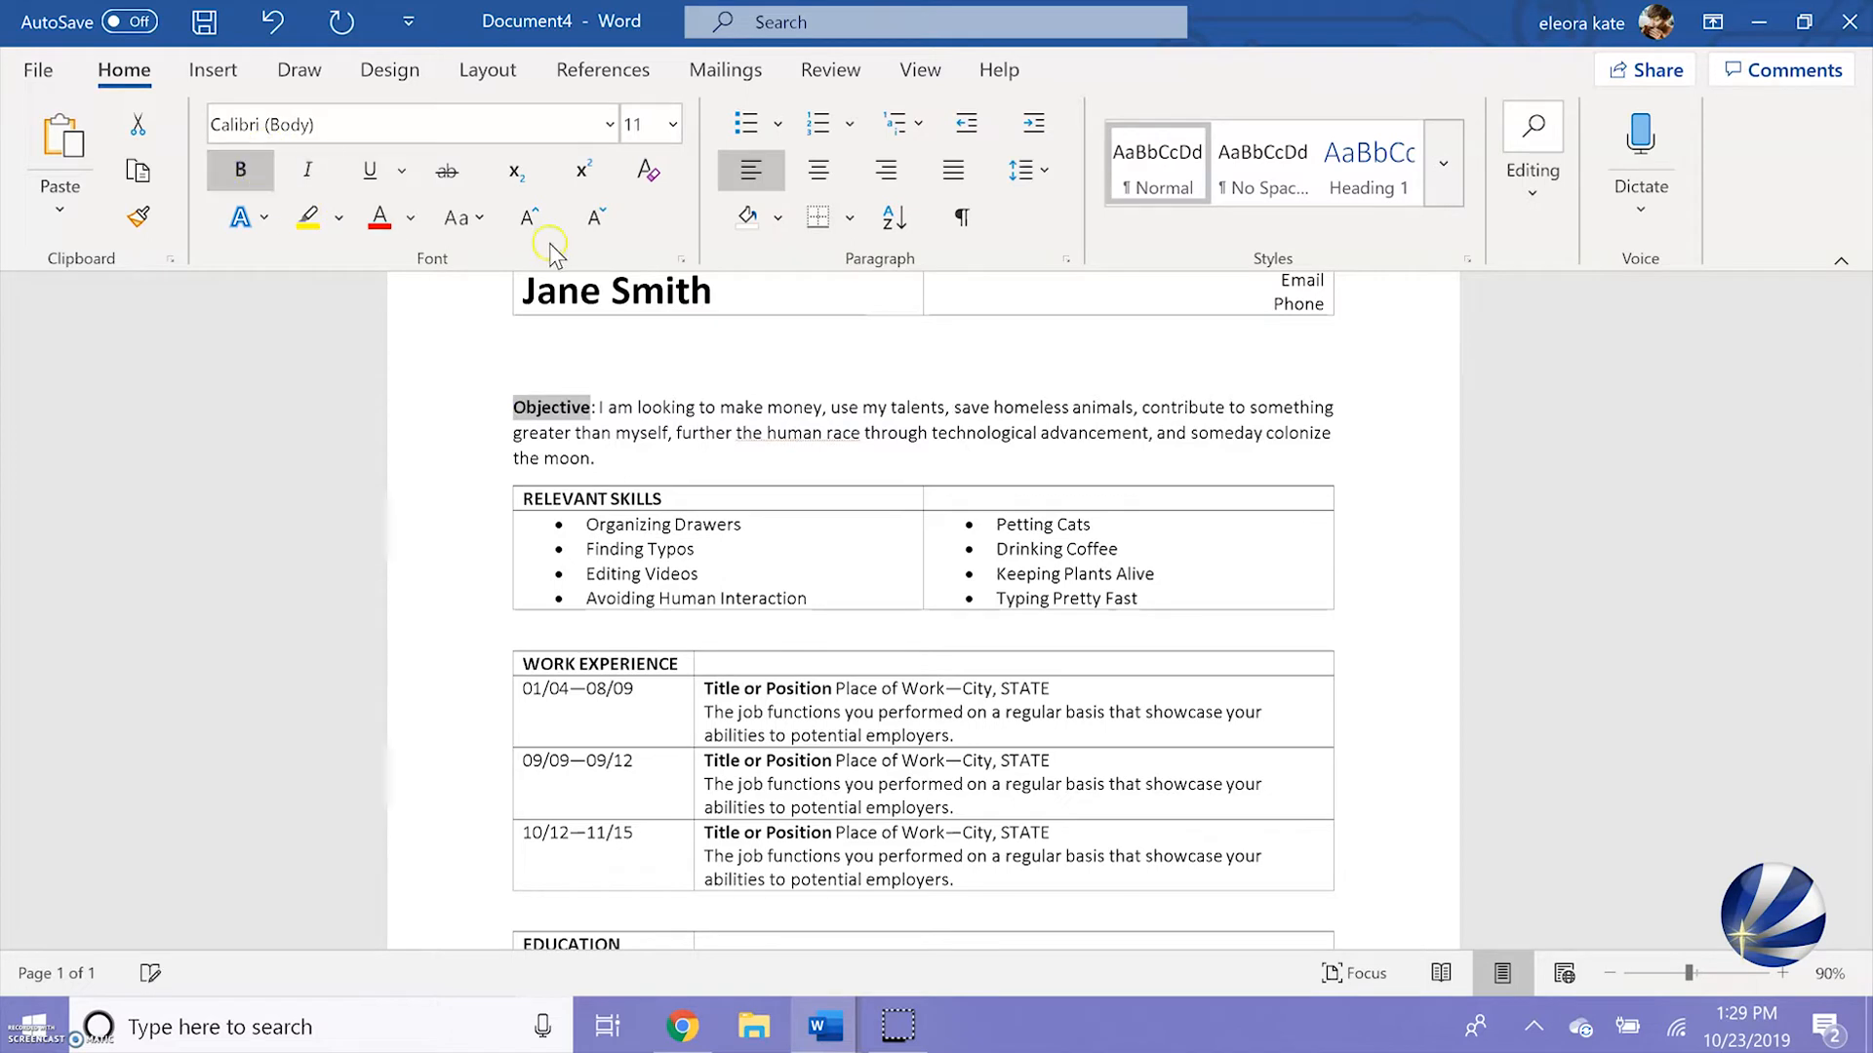
{"action": "left_click", "coordinate": [468, 225]}
{"action": "left_click", "coordinate": [495, 336]}
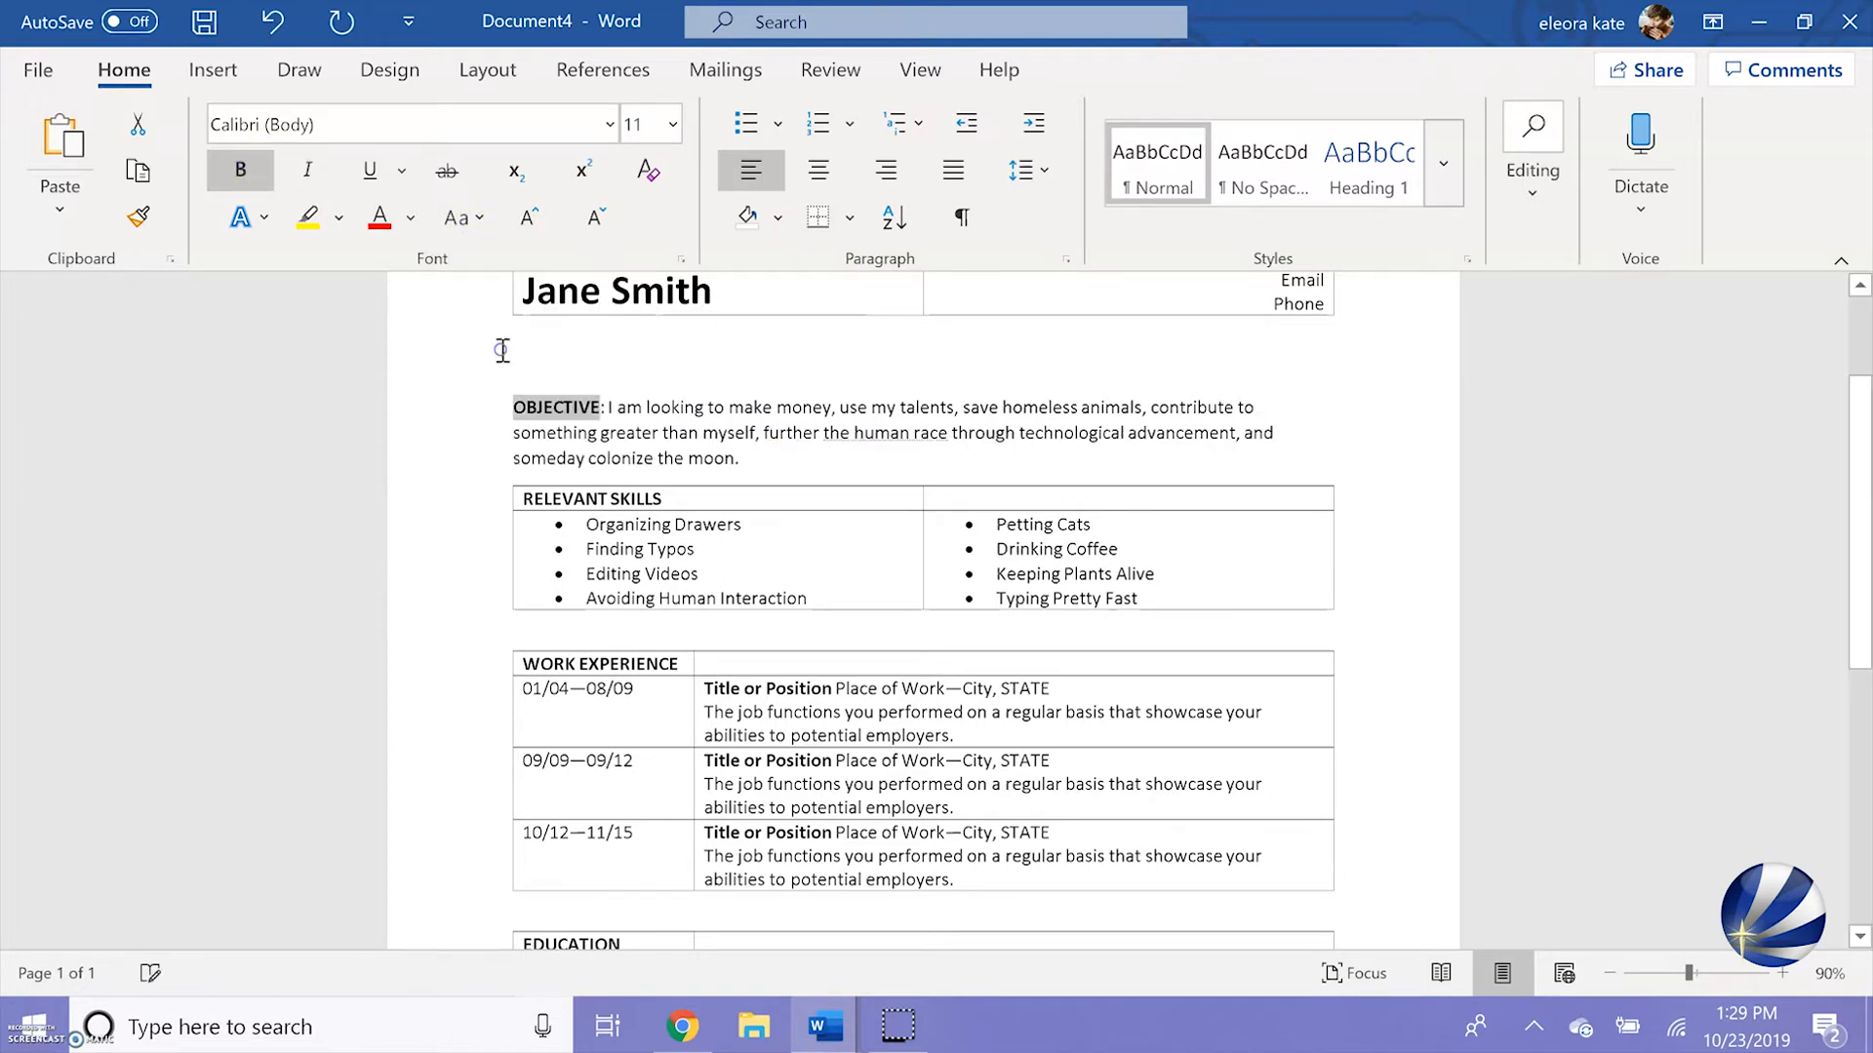
Remove all borders from the contact header table and give it only a bottom border
{"action": "scroll", "coordinate": [800, 546], "scroll_direction": "down", "scroll_amount": 1}
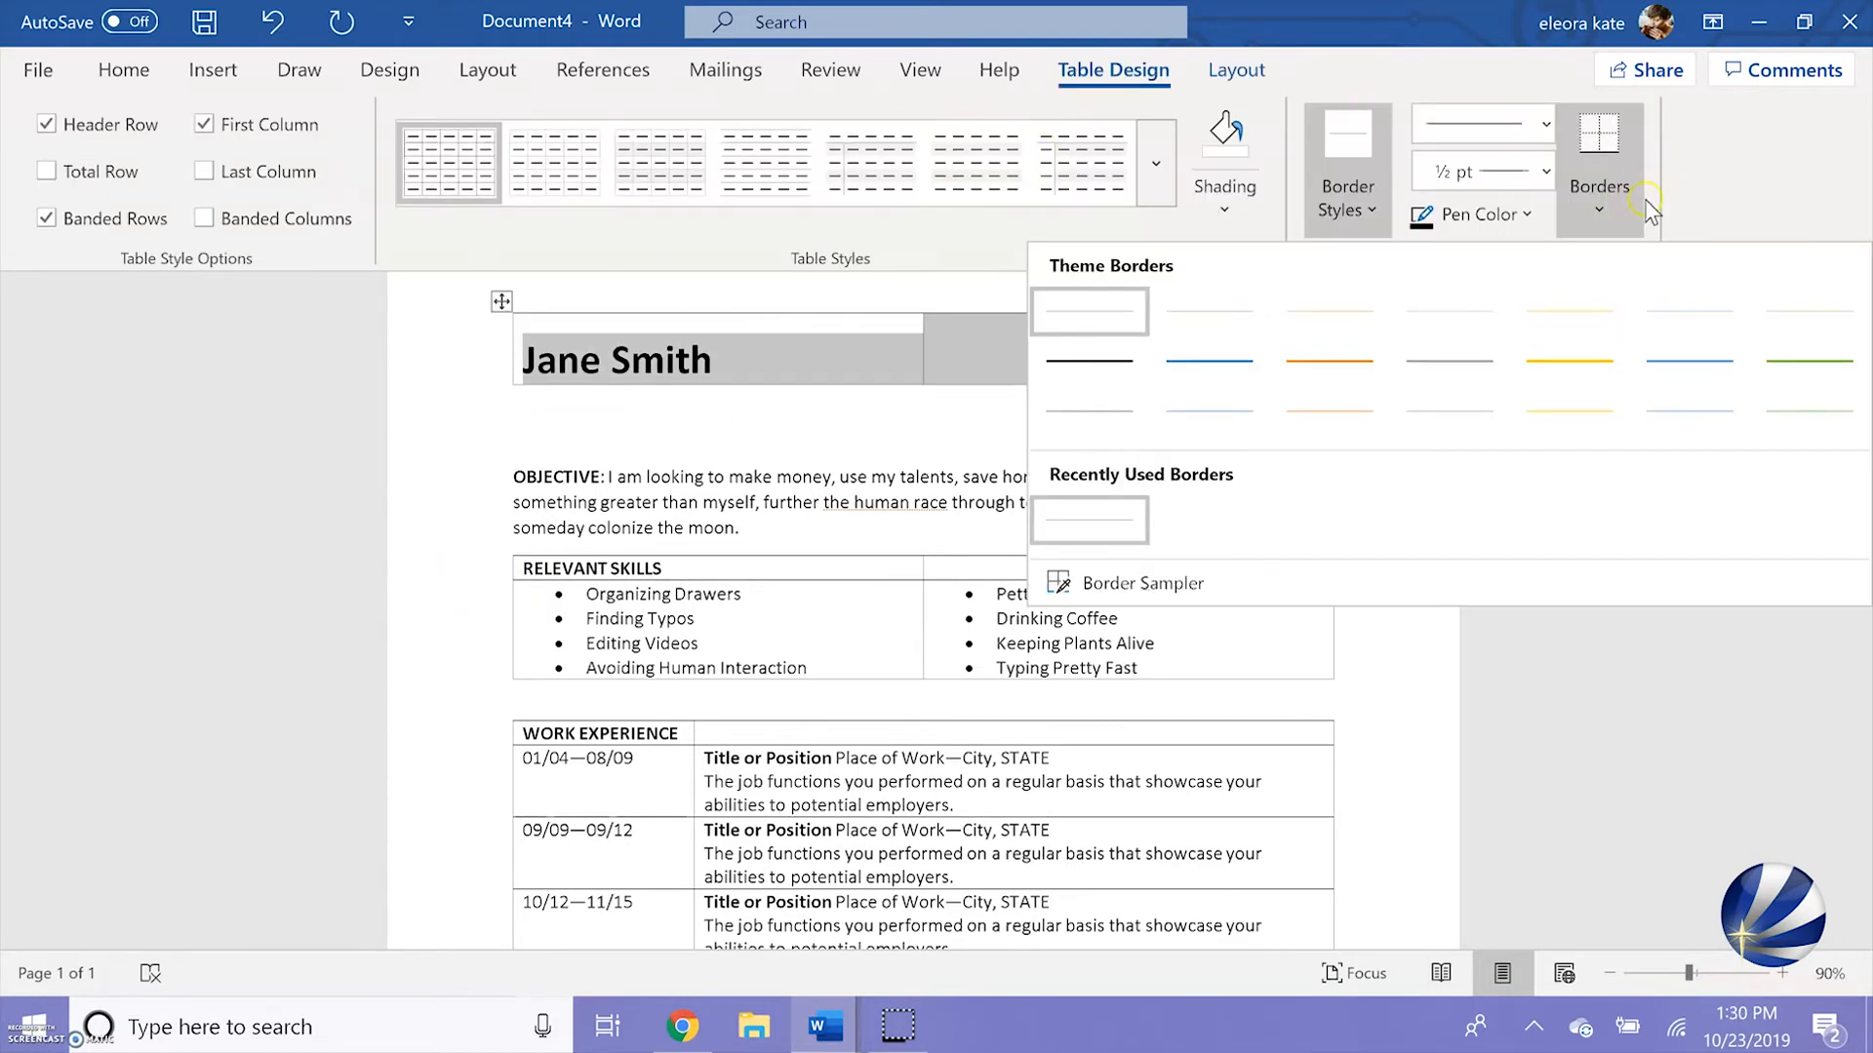
{"action": "left_click", "coordinate": [1589, 205]}
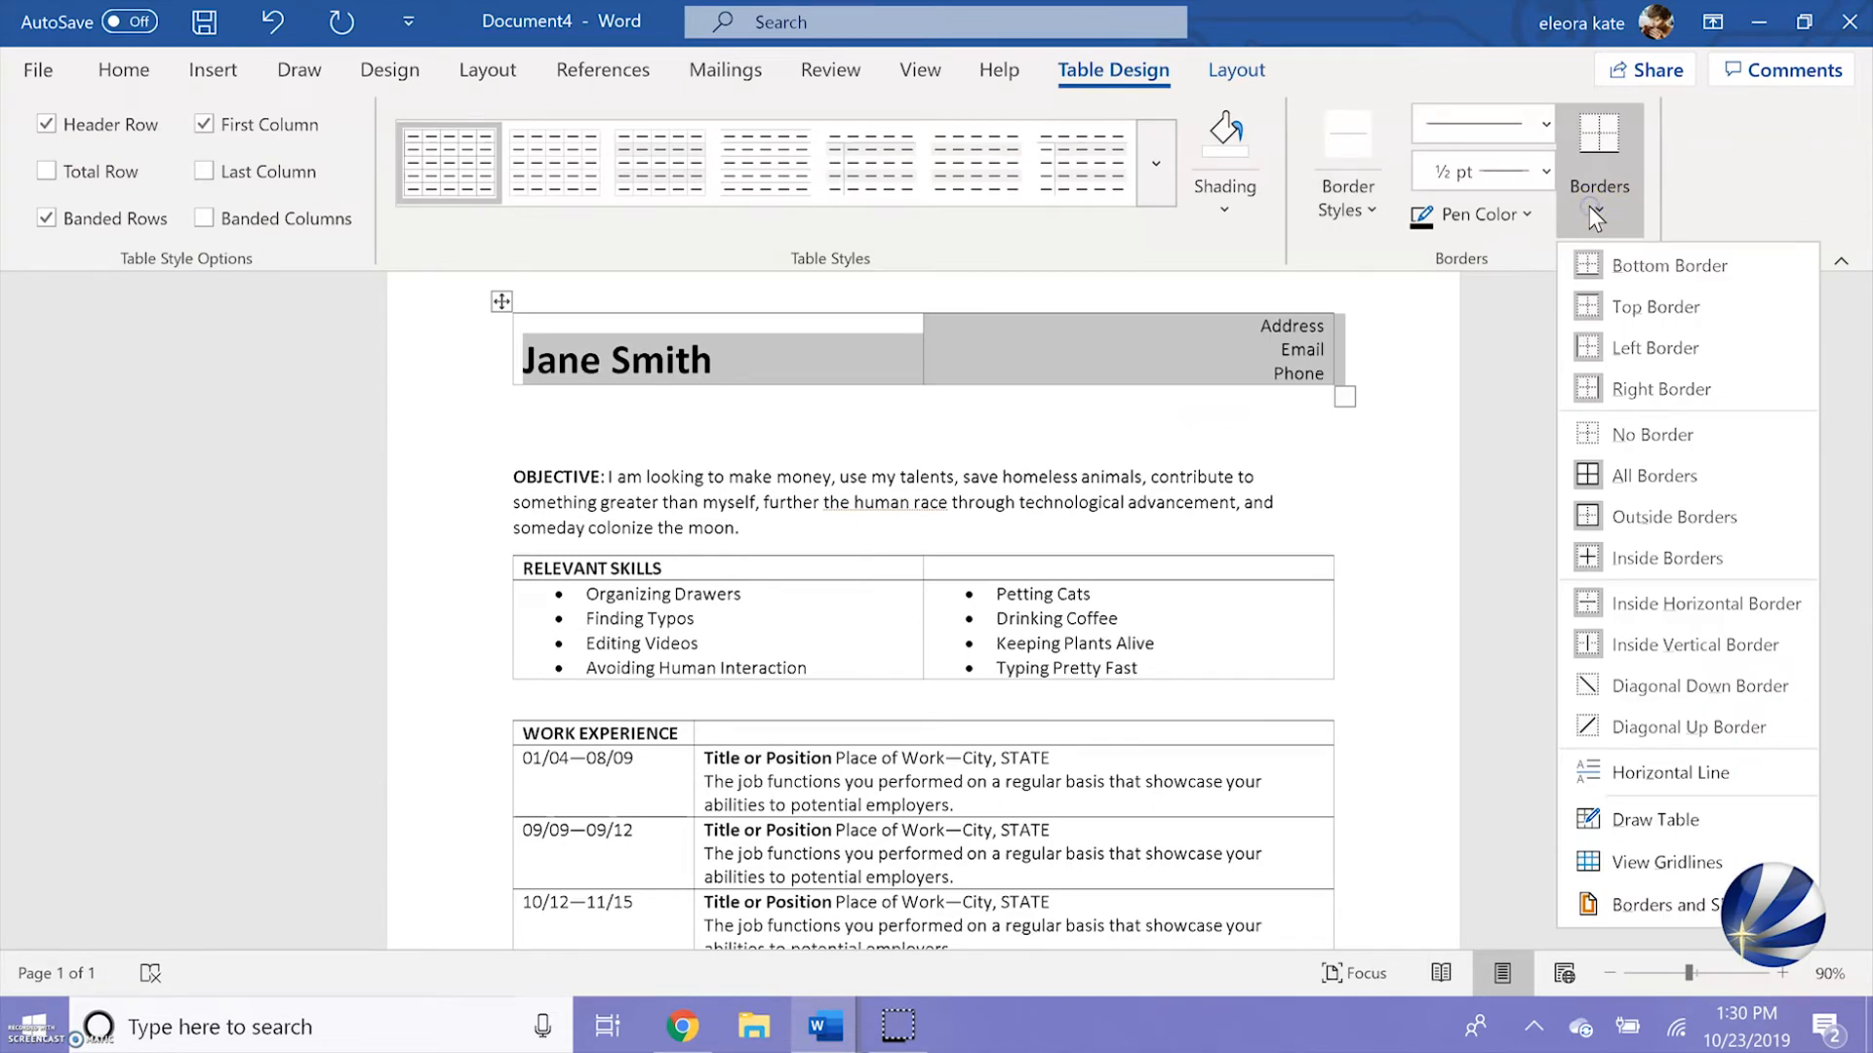
{"action": "left_click", "coordinate": [1612, 431]}
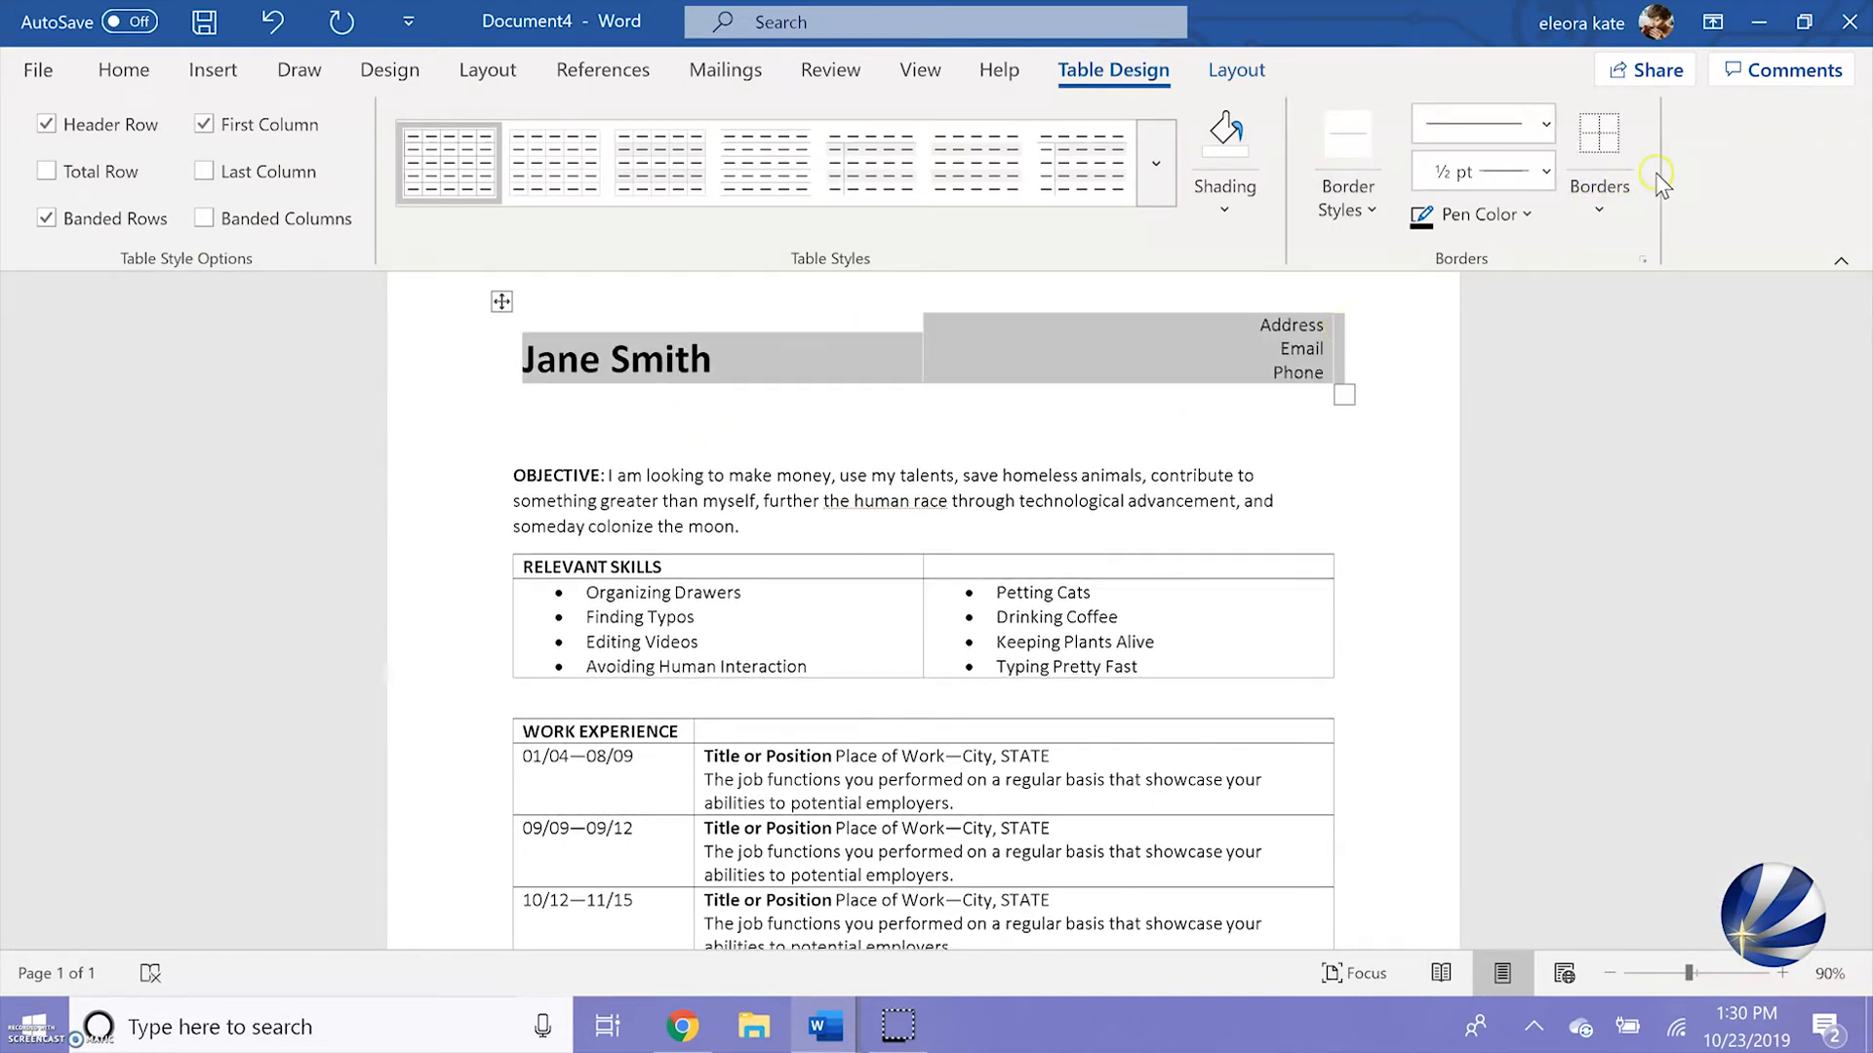
{"action": "left_click", "coordinate": [1609, 203]}
{"action": "left_click", "coordinate": [1627, 267]}
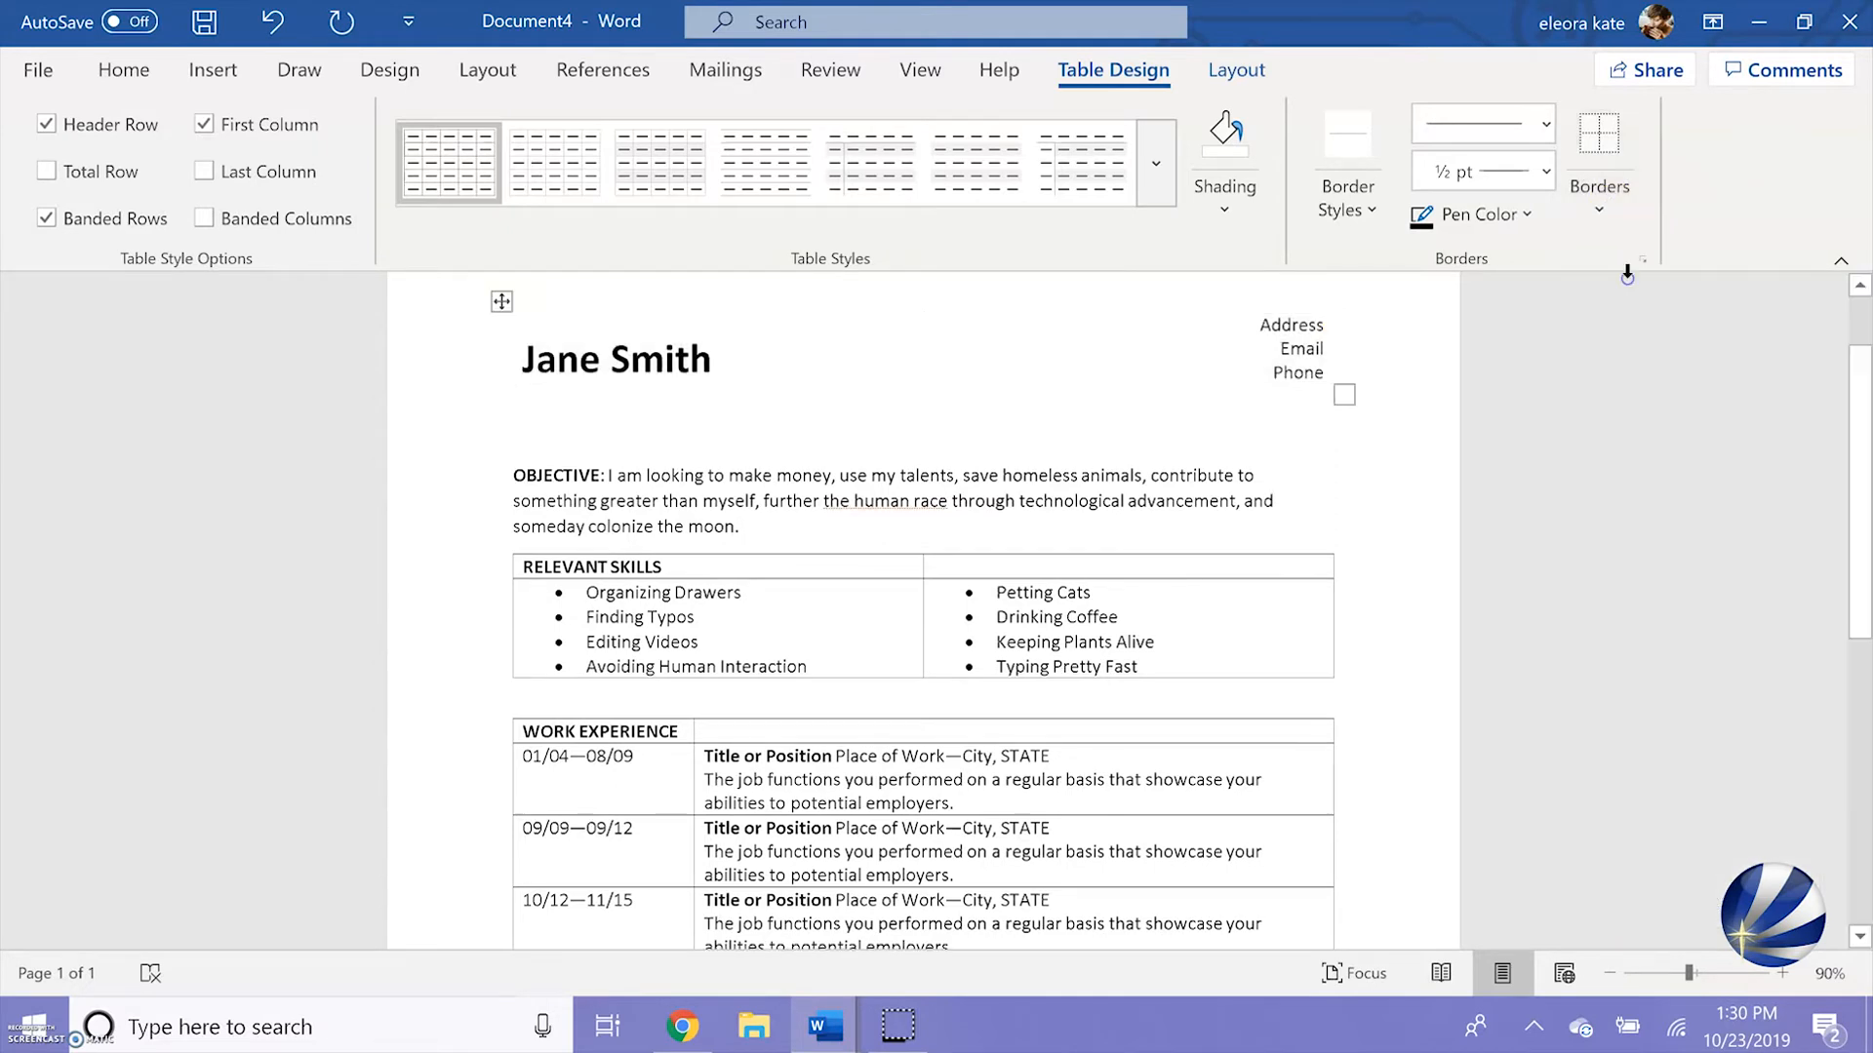
Remove all borders from the Relevant Skills table and add a bottom border under its heading row
{"action": "left_click", "coordinate": [502, 581]}
{"action": "left_click", "coordinate": [502, 544]}
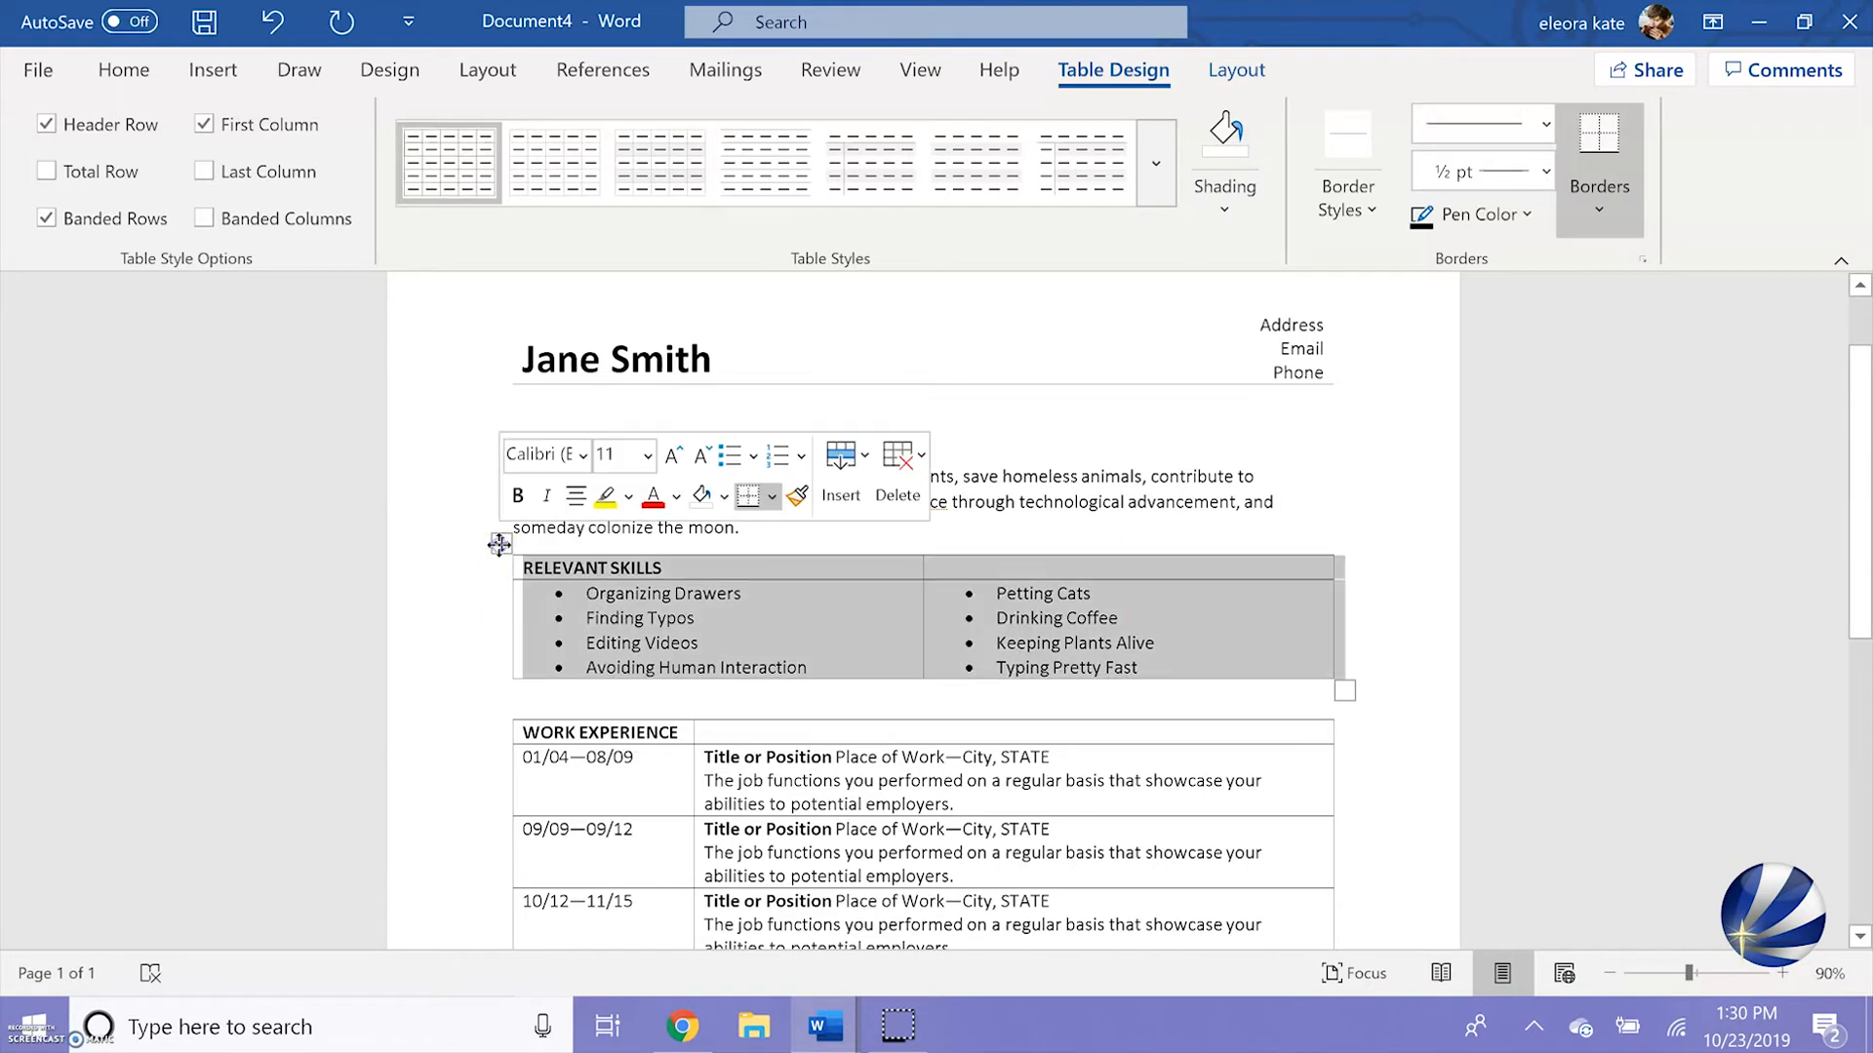
{"action": "left_click", "coordinate": [1606, 219]}
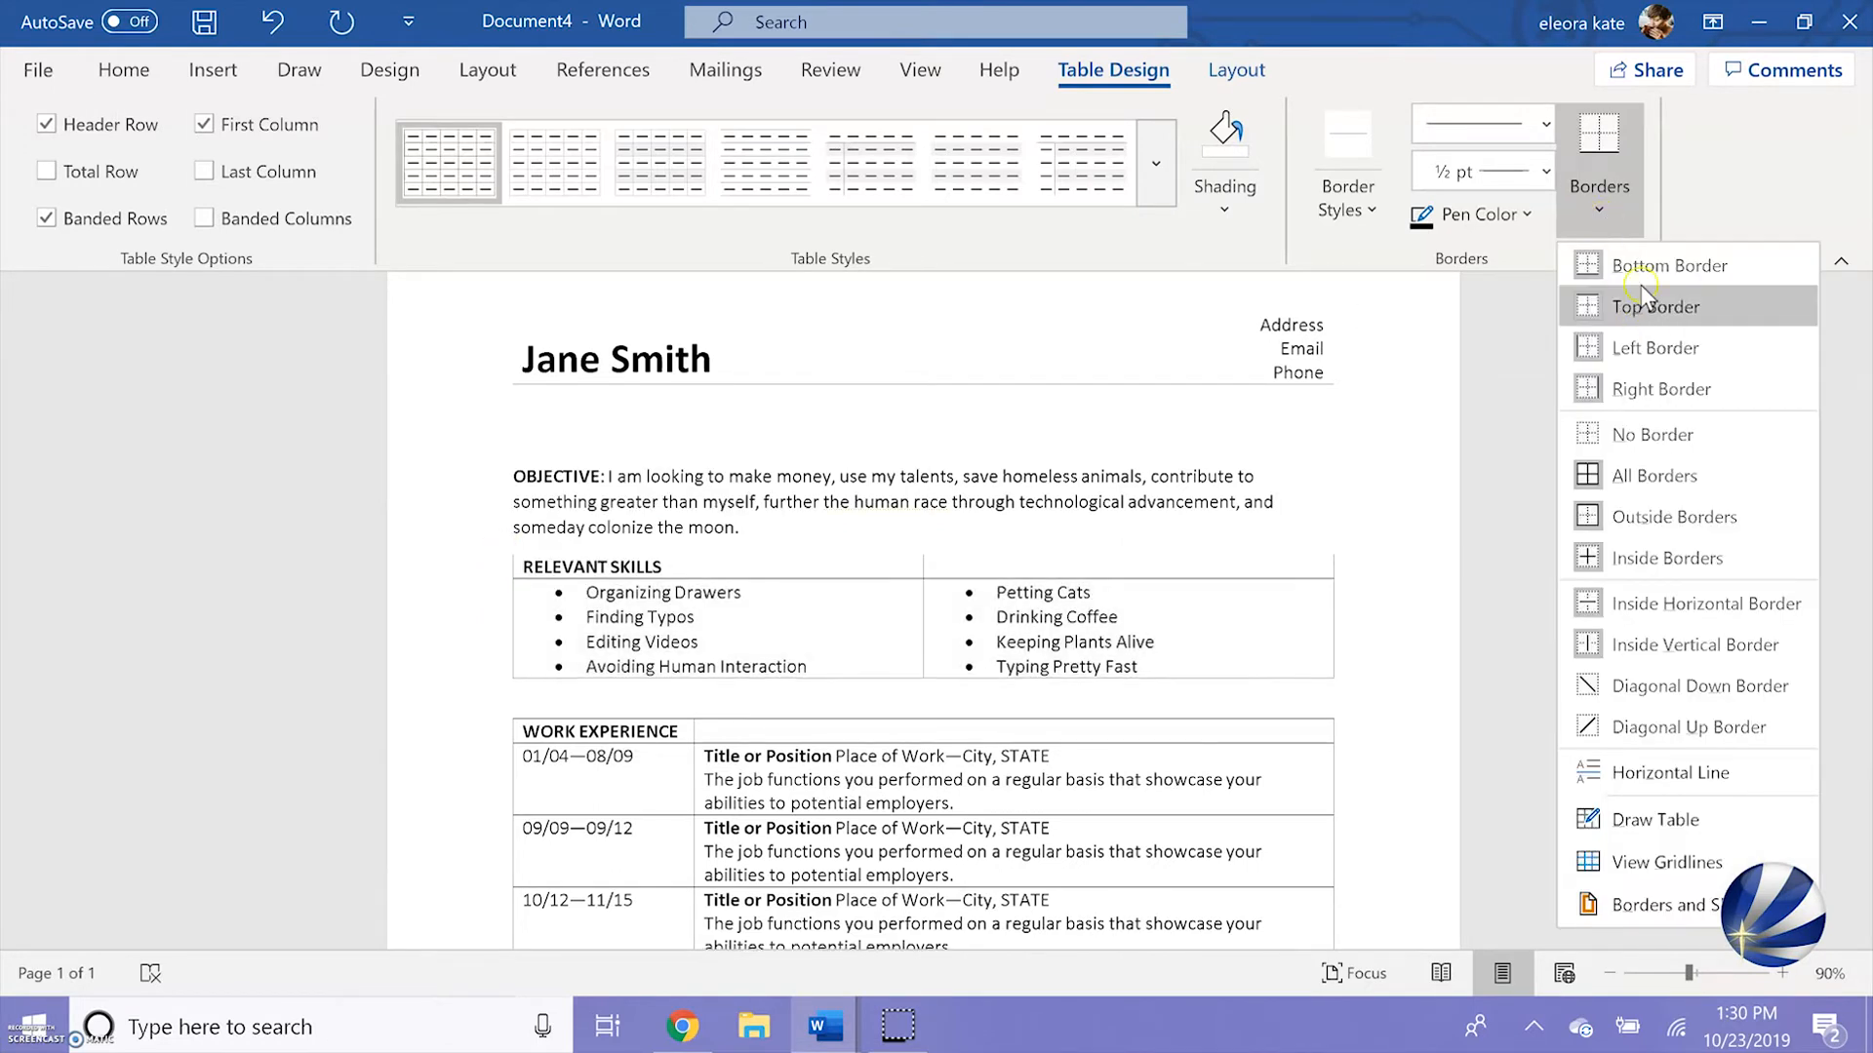
{"action": "left_click", "coordinate": [1632, 437]}
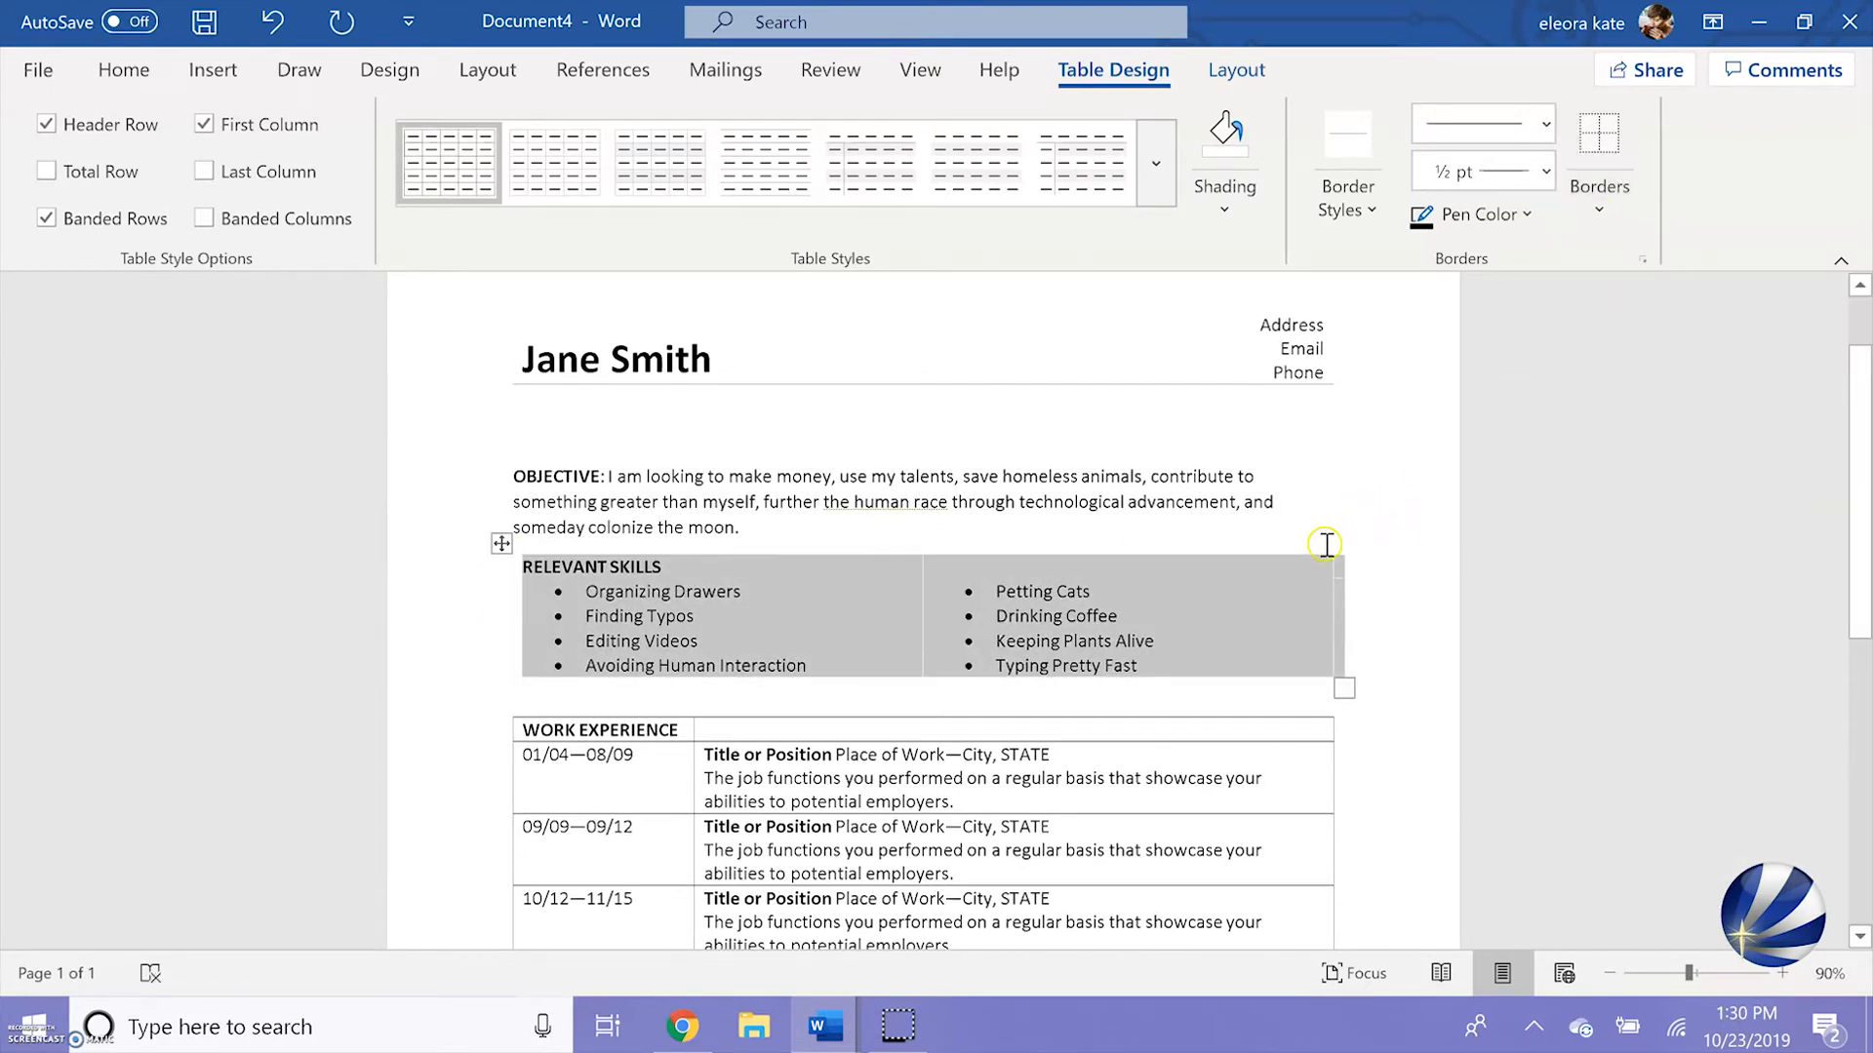
{"action": "left_click", "coordinate": [1346, 566]}
{"action": "left_click_drag", "start_coordinate": [1344, 566], "coordinate": [912, 566]}
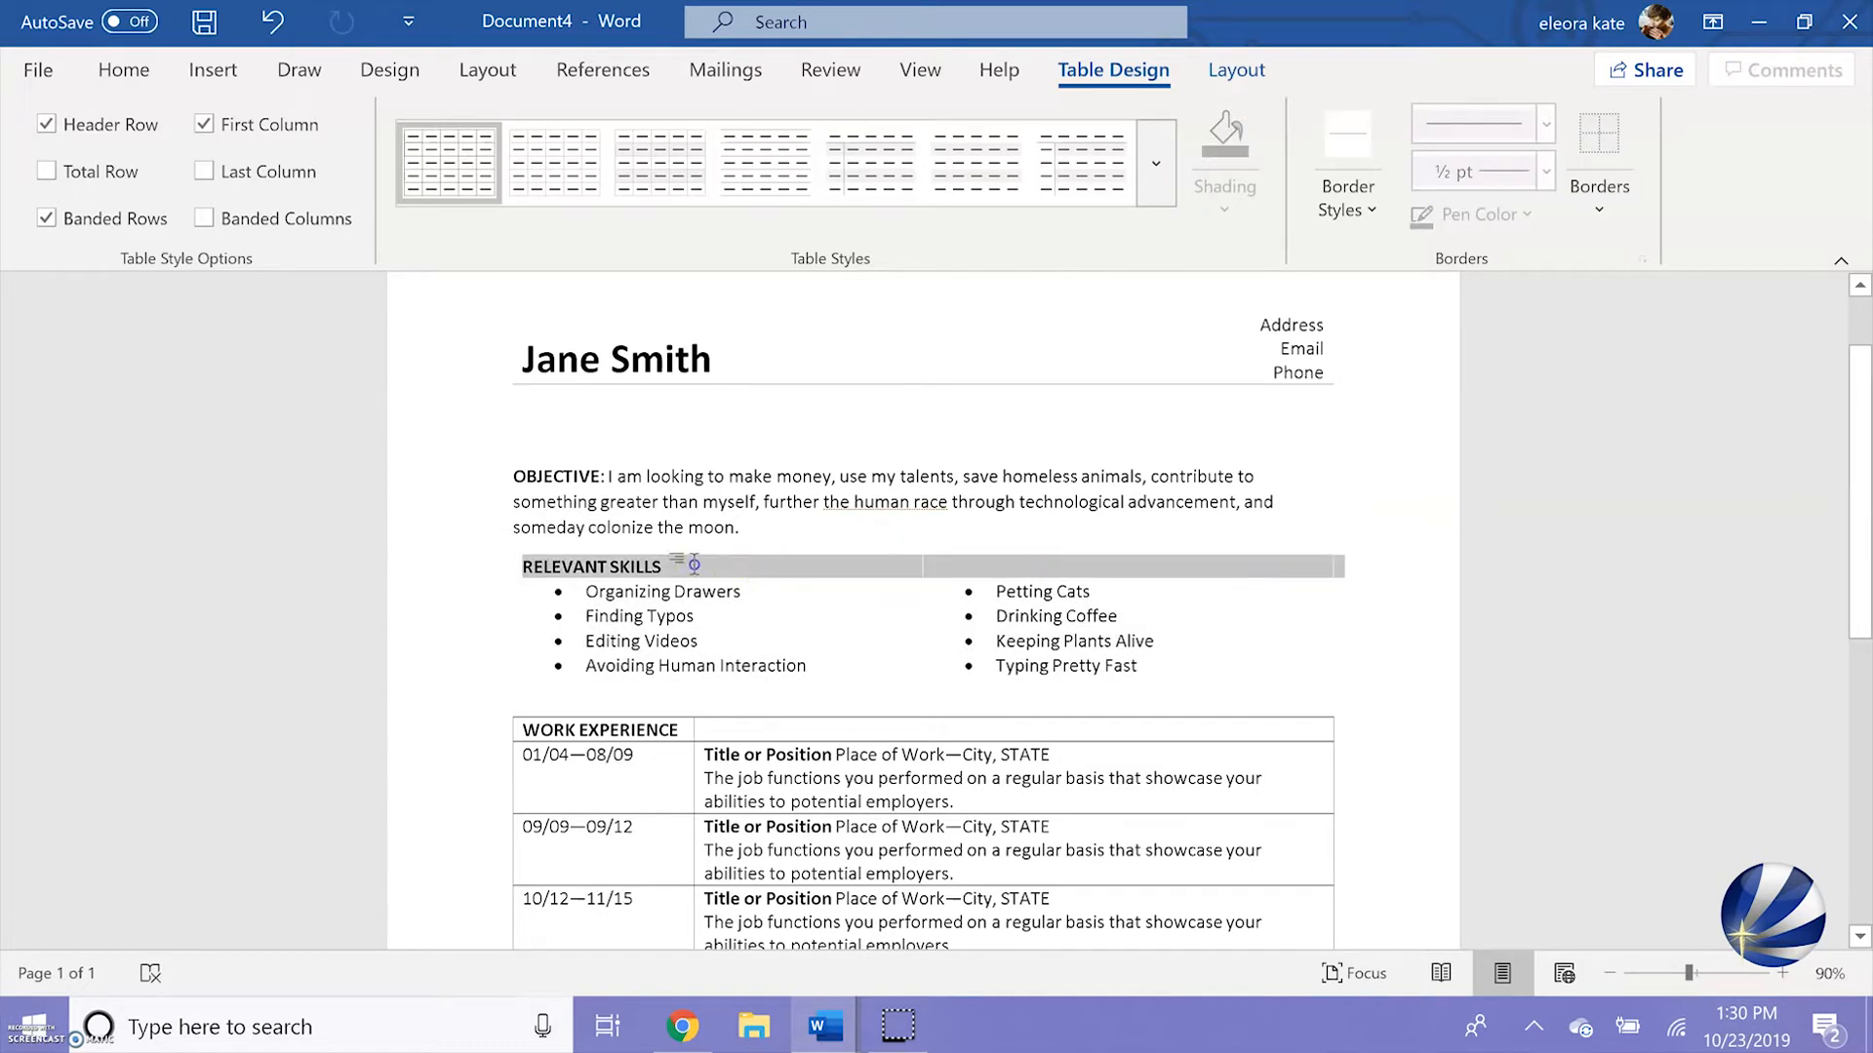
{"action": "left_click", "coordinate": [1589, 216]}
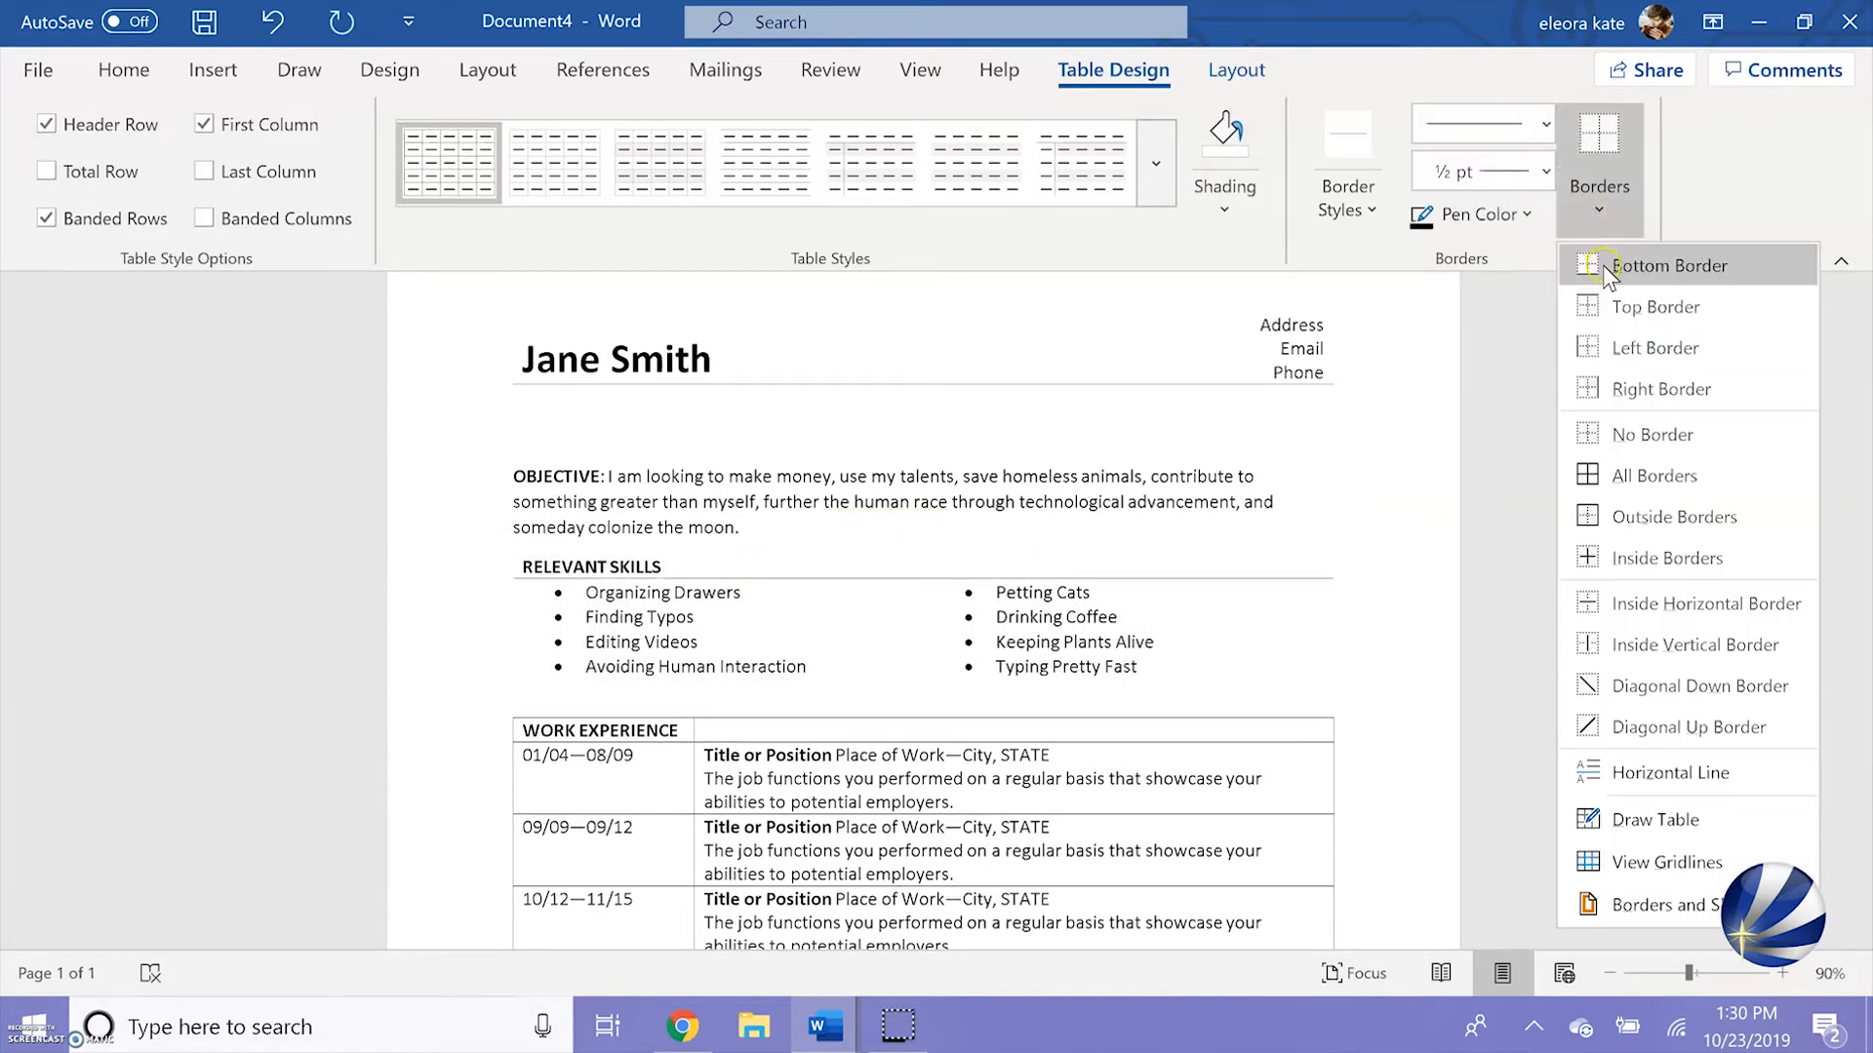
{"action": "left_click", "coordinate": [1638, 264]}
Clear the borders of the Work Experience table and add a bottom border to its heading row only
{"action": "scroll", "coordinate": [1239, 554], "scroll_direction": "down", "scroll_amount": 3}
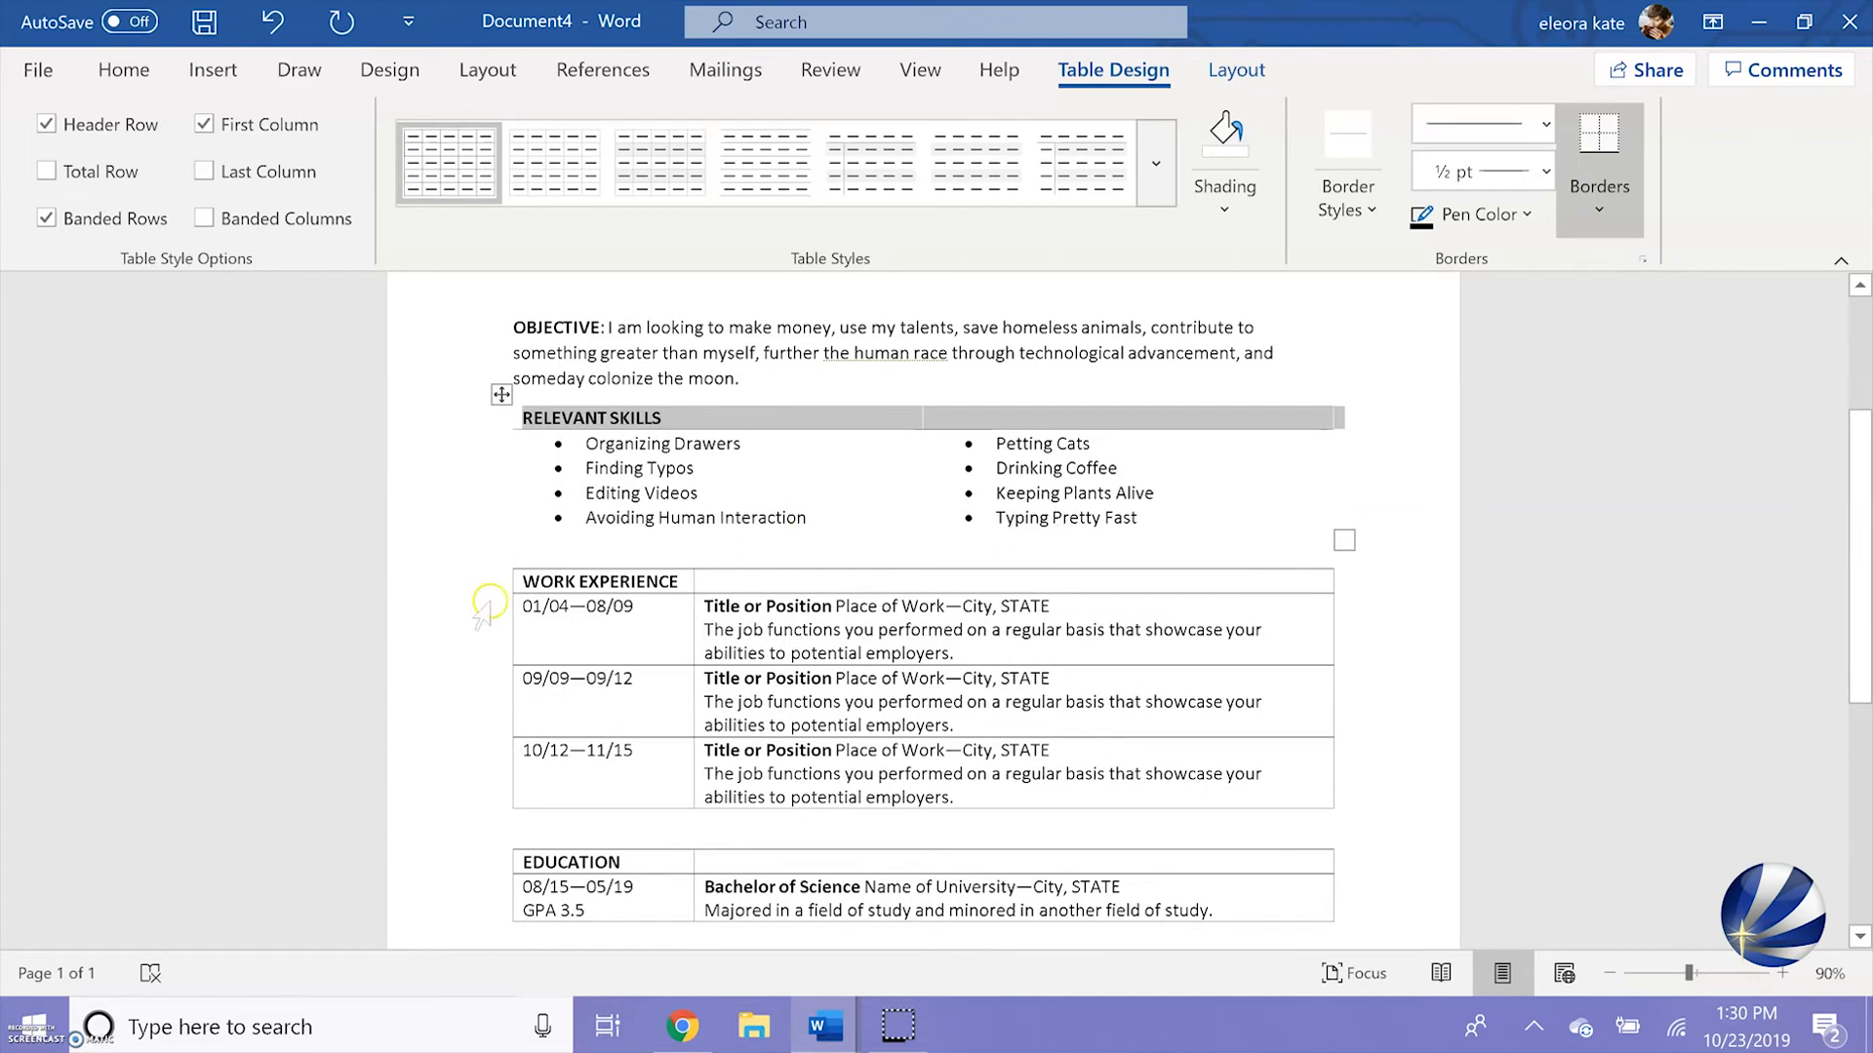
{"action": "left_click", "coordinate": [561, 645]}
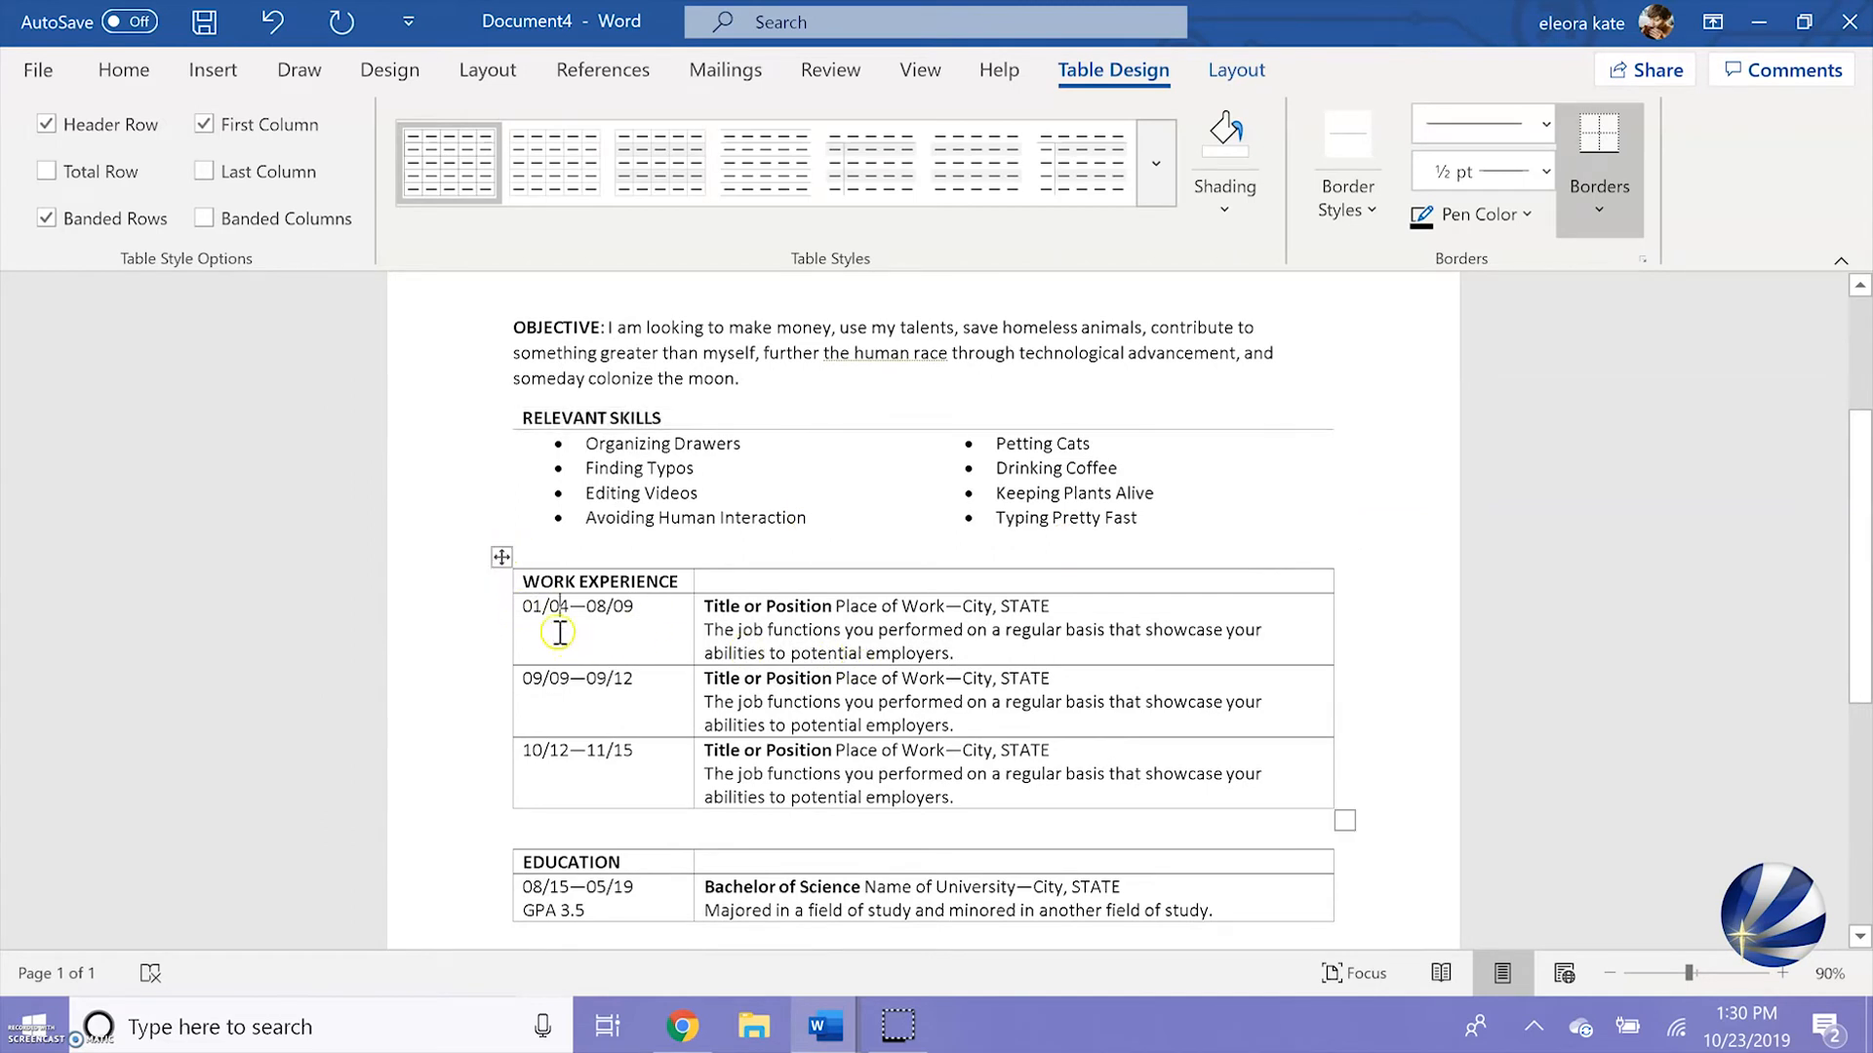
{"action": "left_click", "coordinate": [501, 555]}
{"action": "left_click", "coordinate": [1599, 208]}
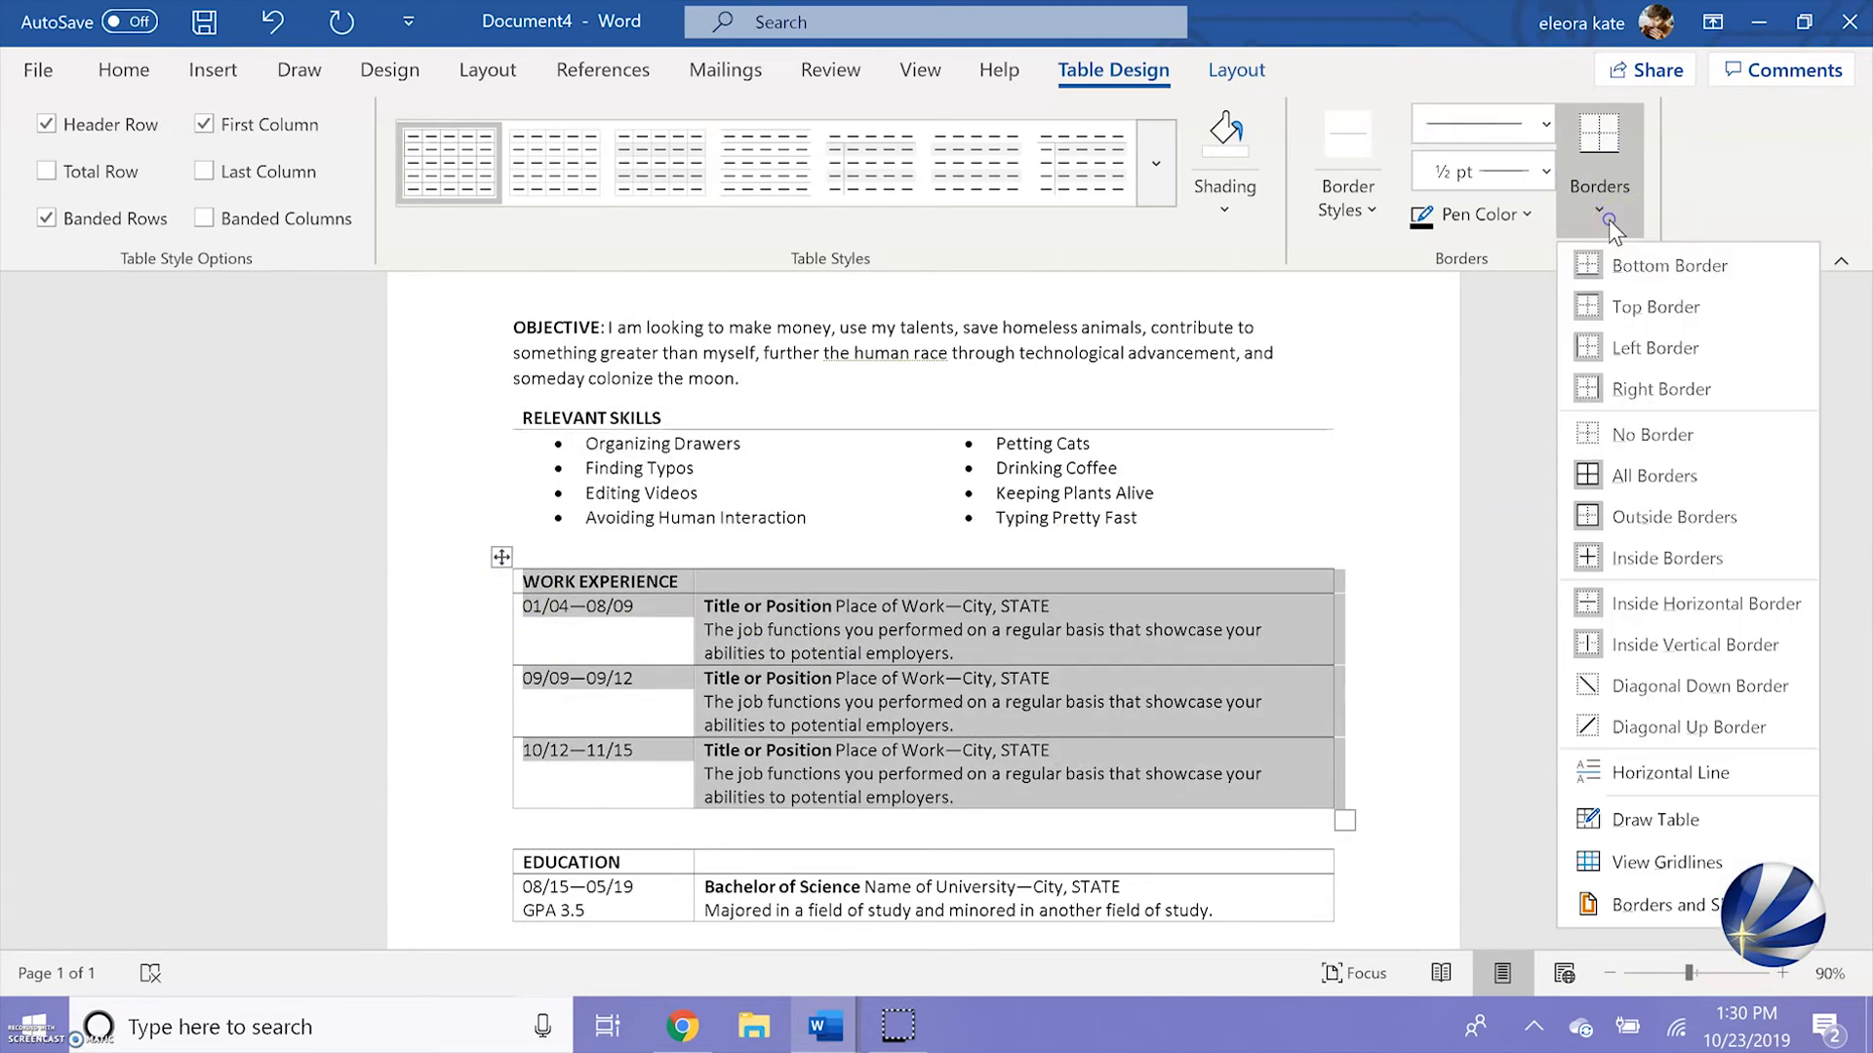
{"action": "left_click", "coordinate": [1614, 435]}
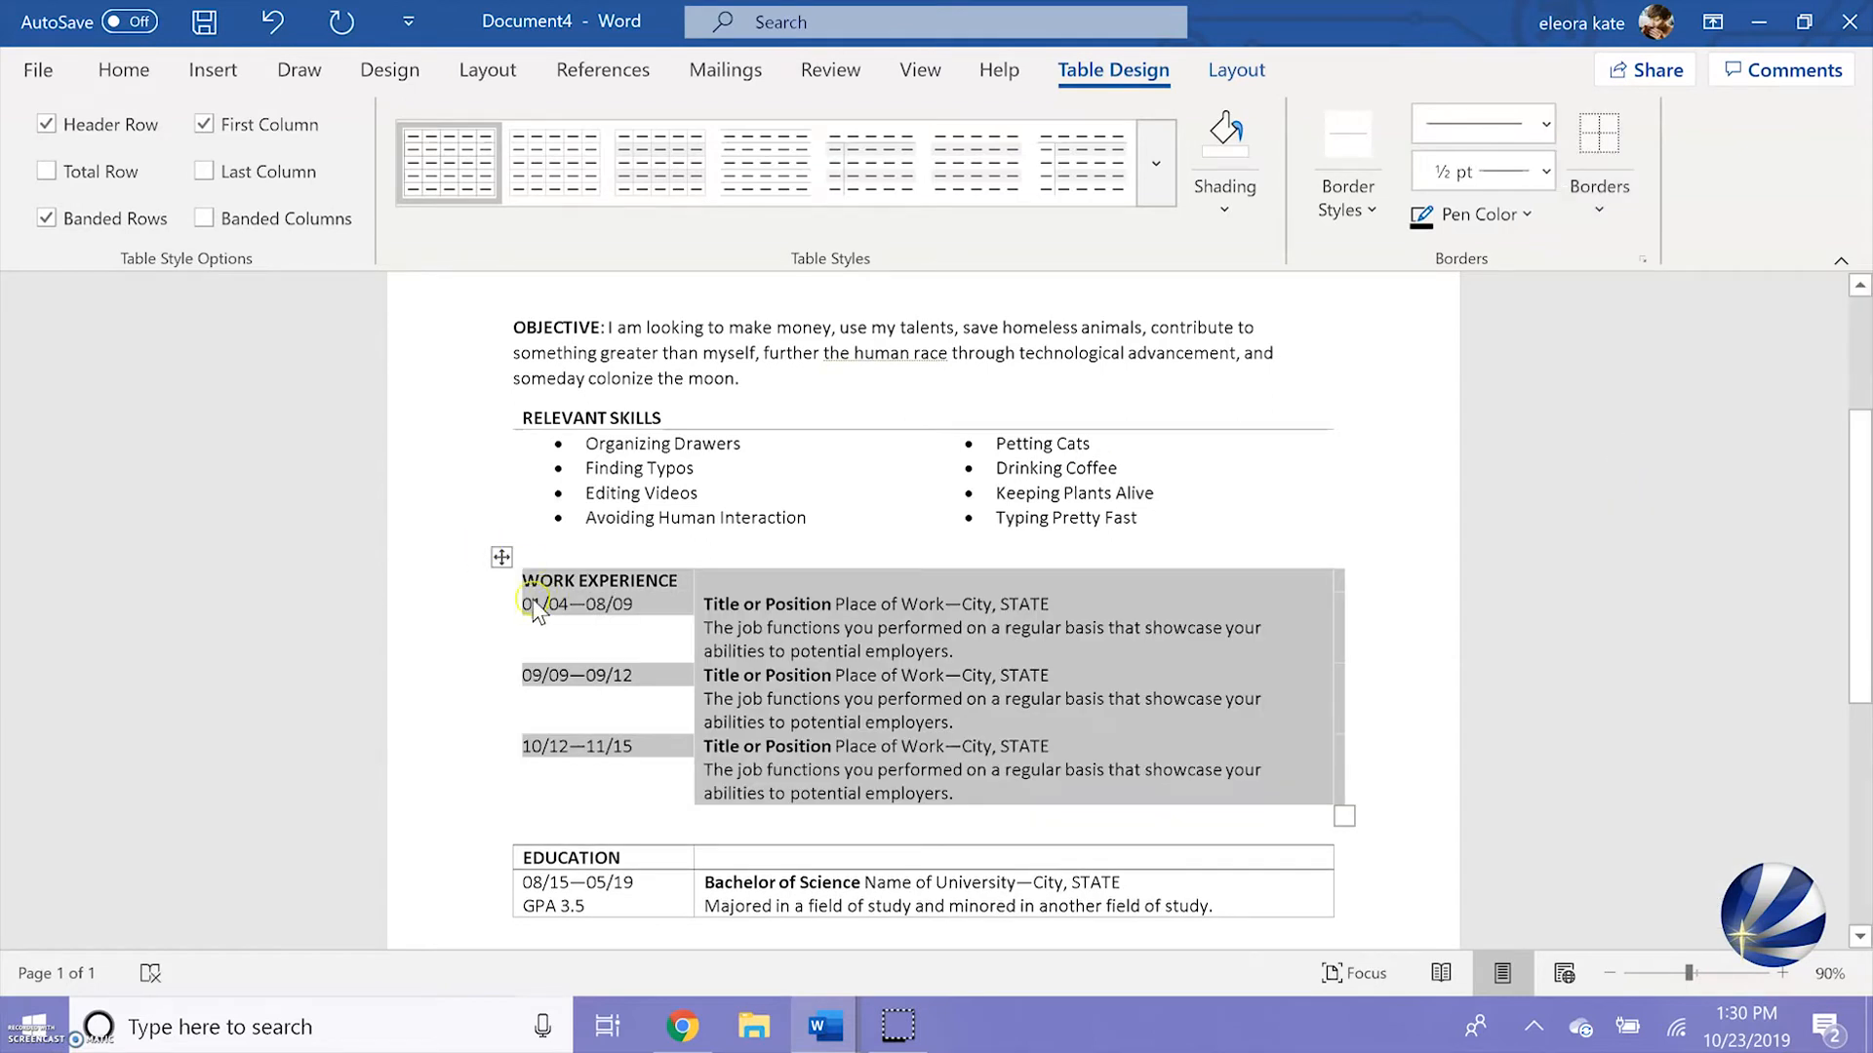
{"action": "left_click_drag", "start_coordinate": [507, 607], "coordinate": [582, 578]}
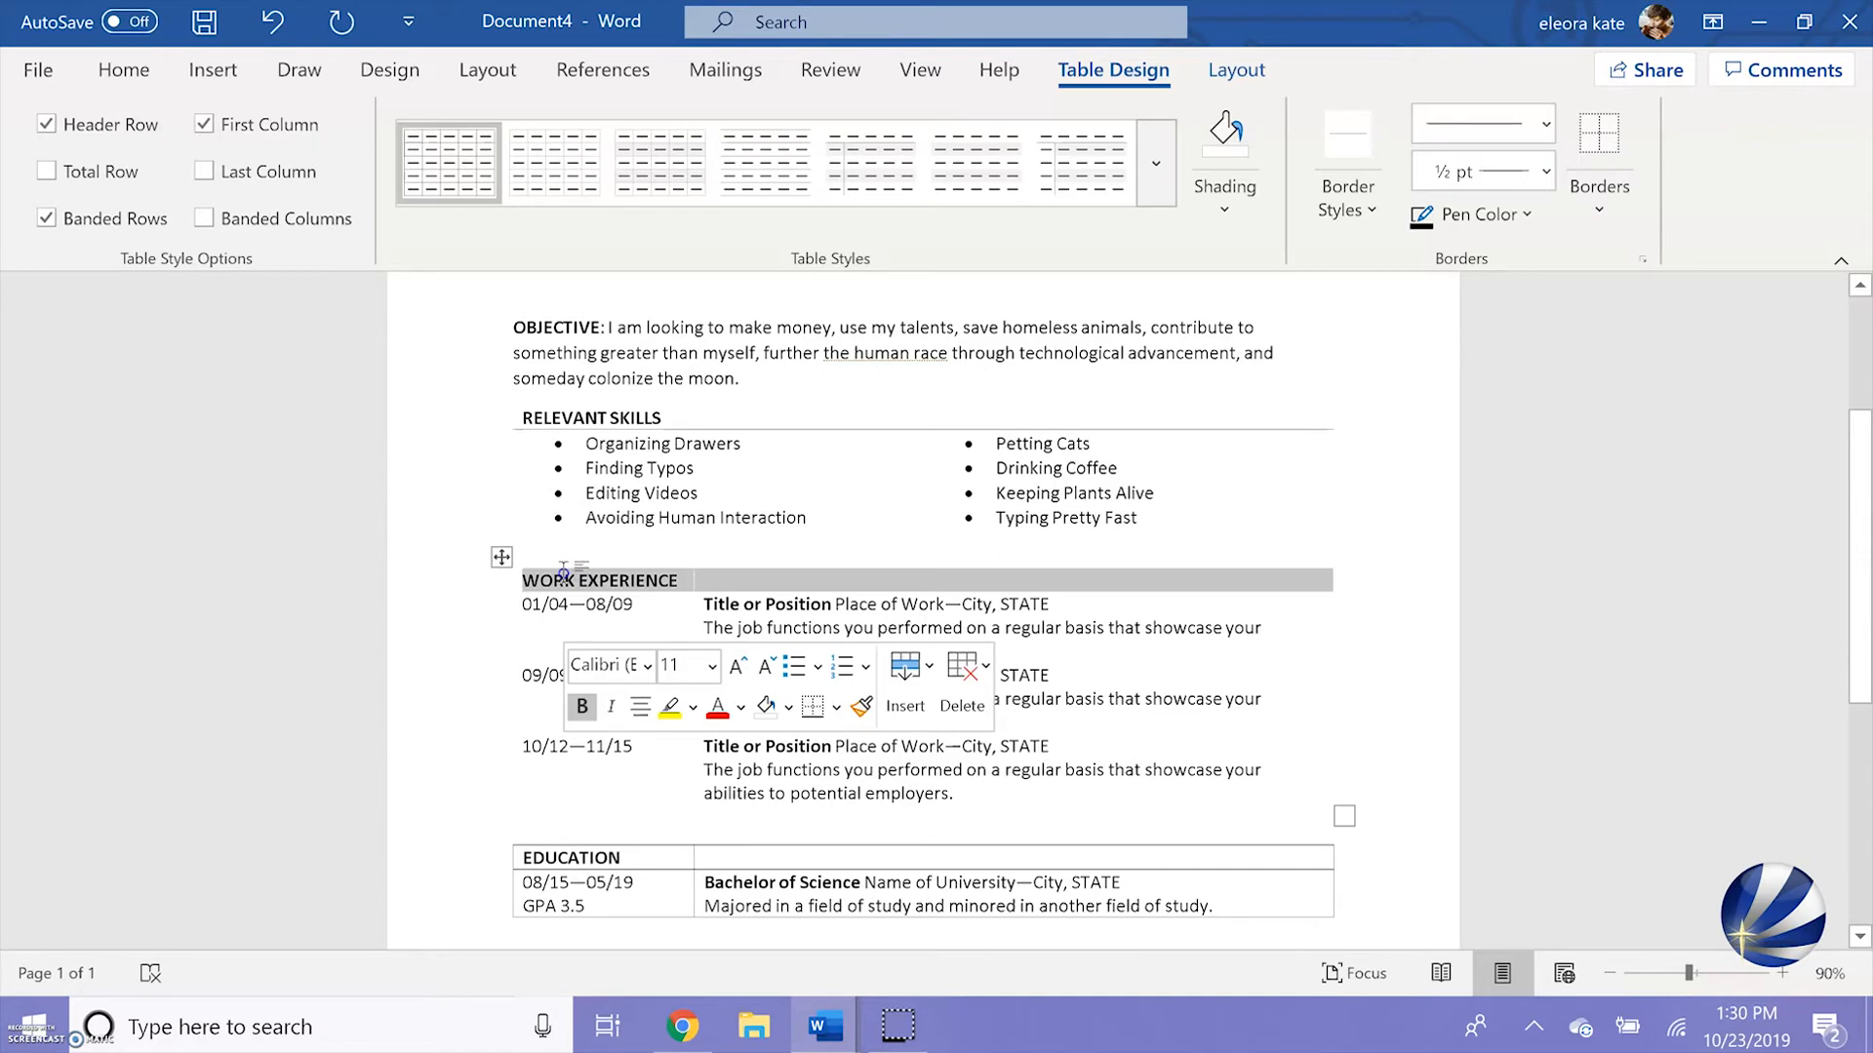
{"action": "left_click", "coordinate": [1603, 207]}
{"action": "left_click", "coordinate": [1619, 257]}
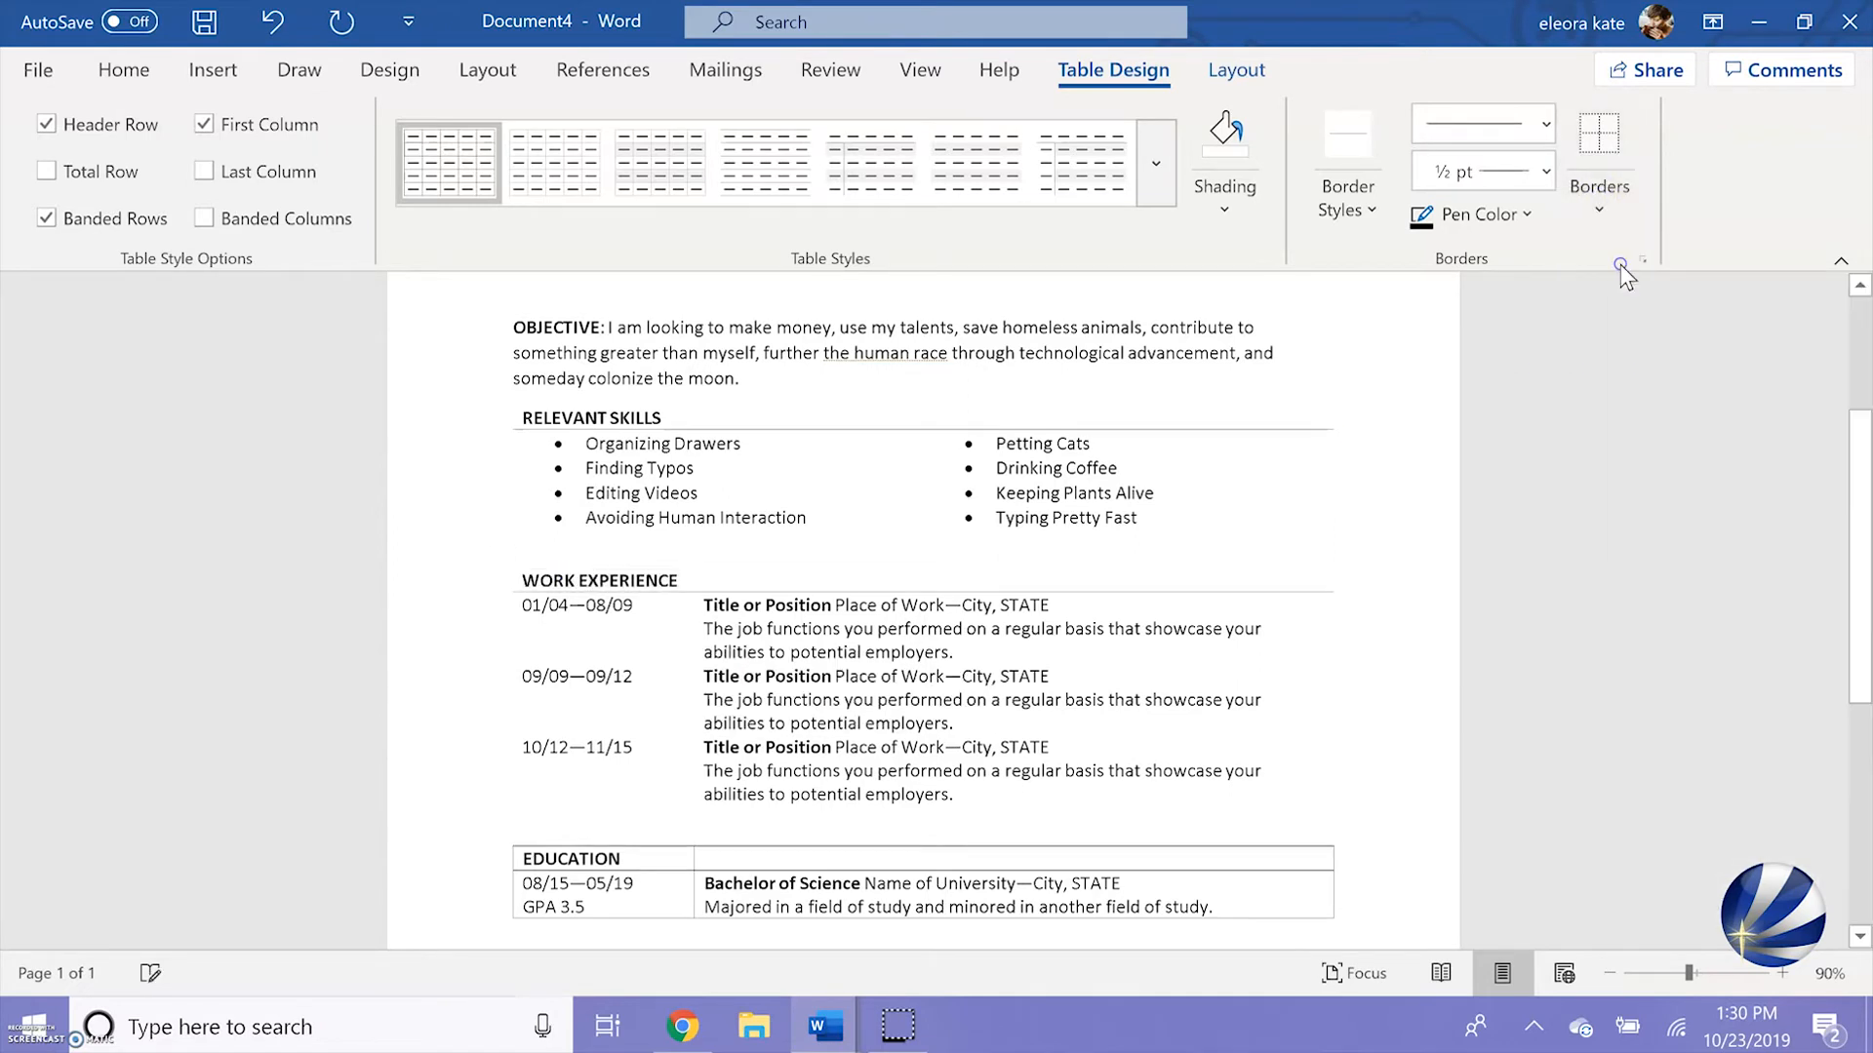
Strip the borders from the Education table, leaving only a bottom border beneath its heading row
{"action": "scroll", "coordinate": [1363, 489], "scroll_direction": "down", "scroll_amount": 3}
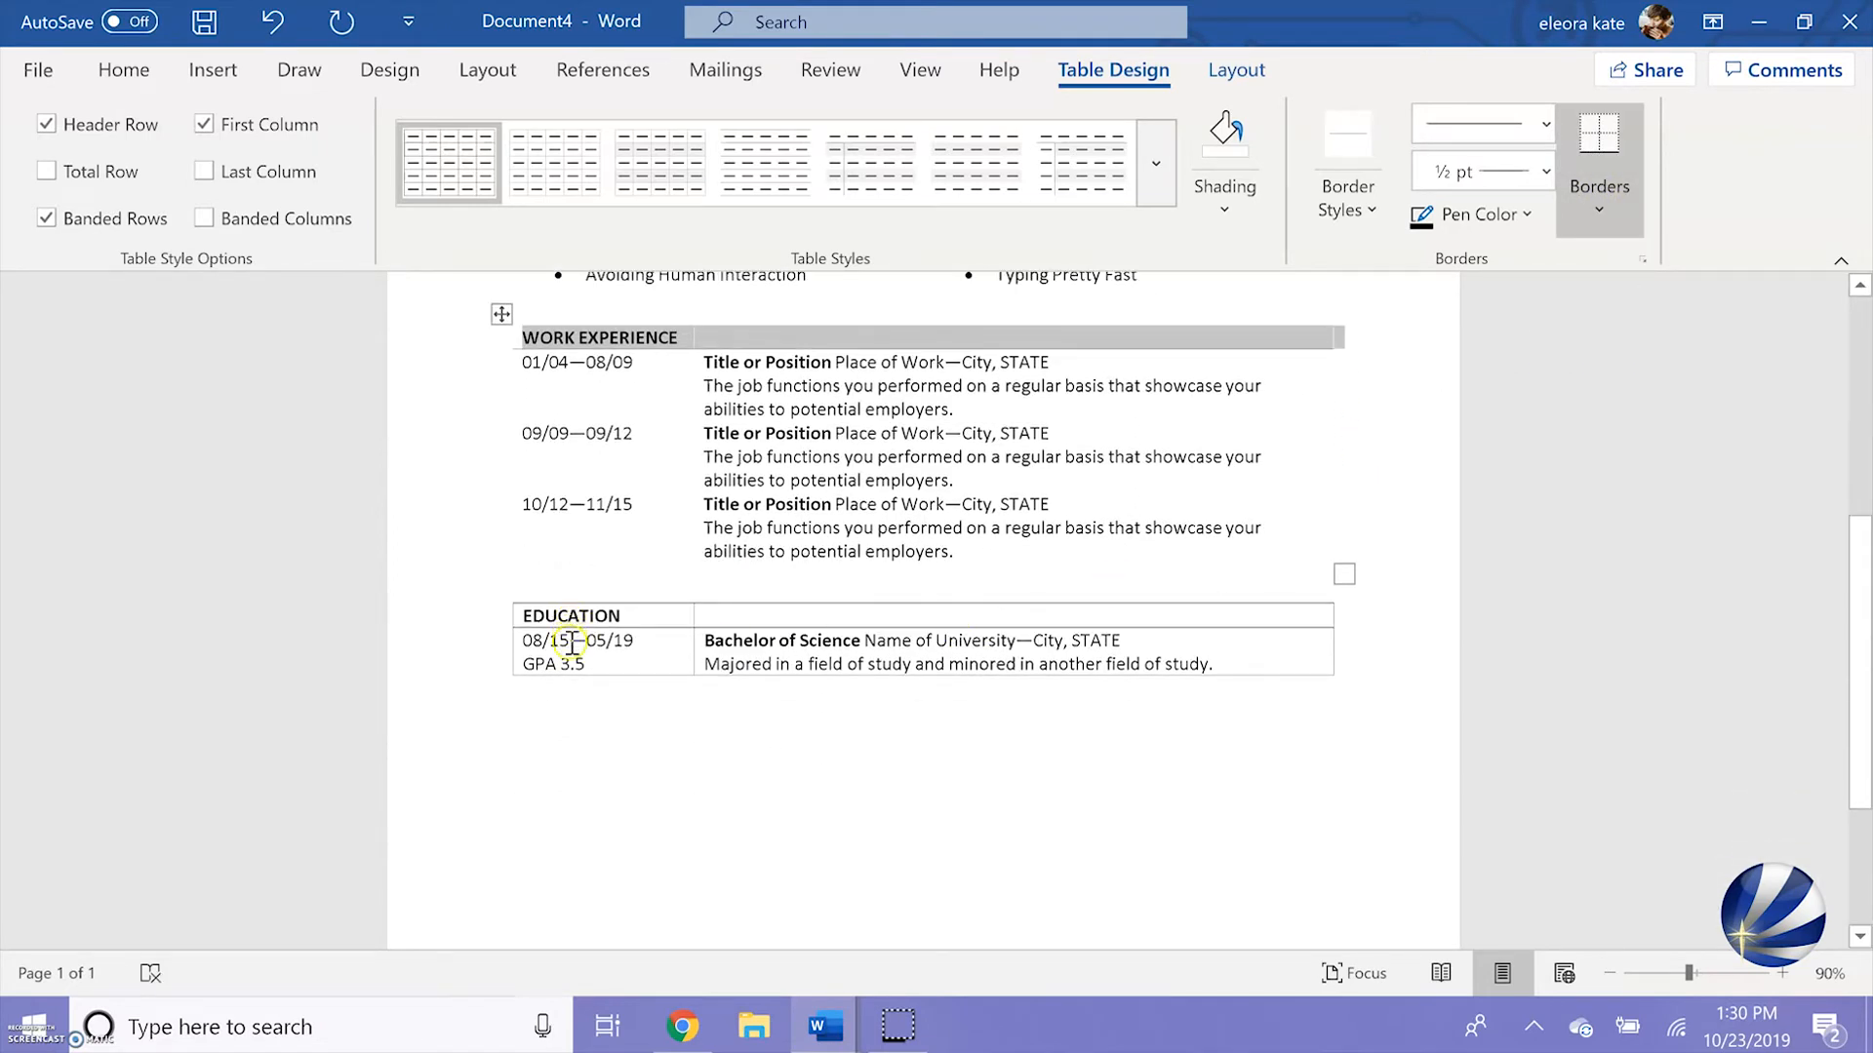
{"action": "left_click", "coordinate": [610, 664]}
{"action": "left_click", "coordinate": [494, 588]}
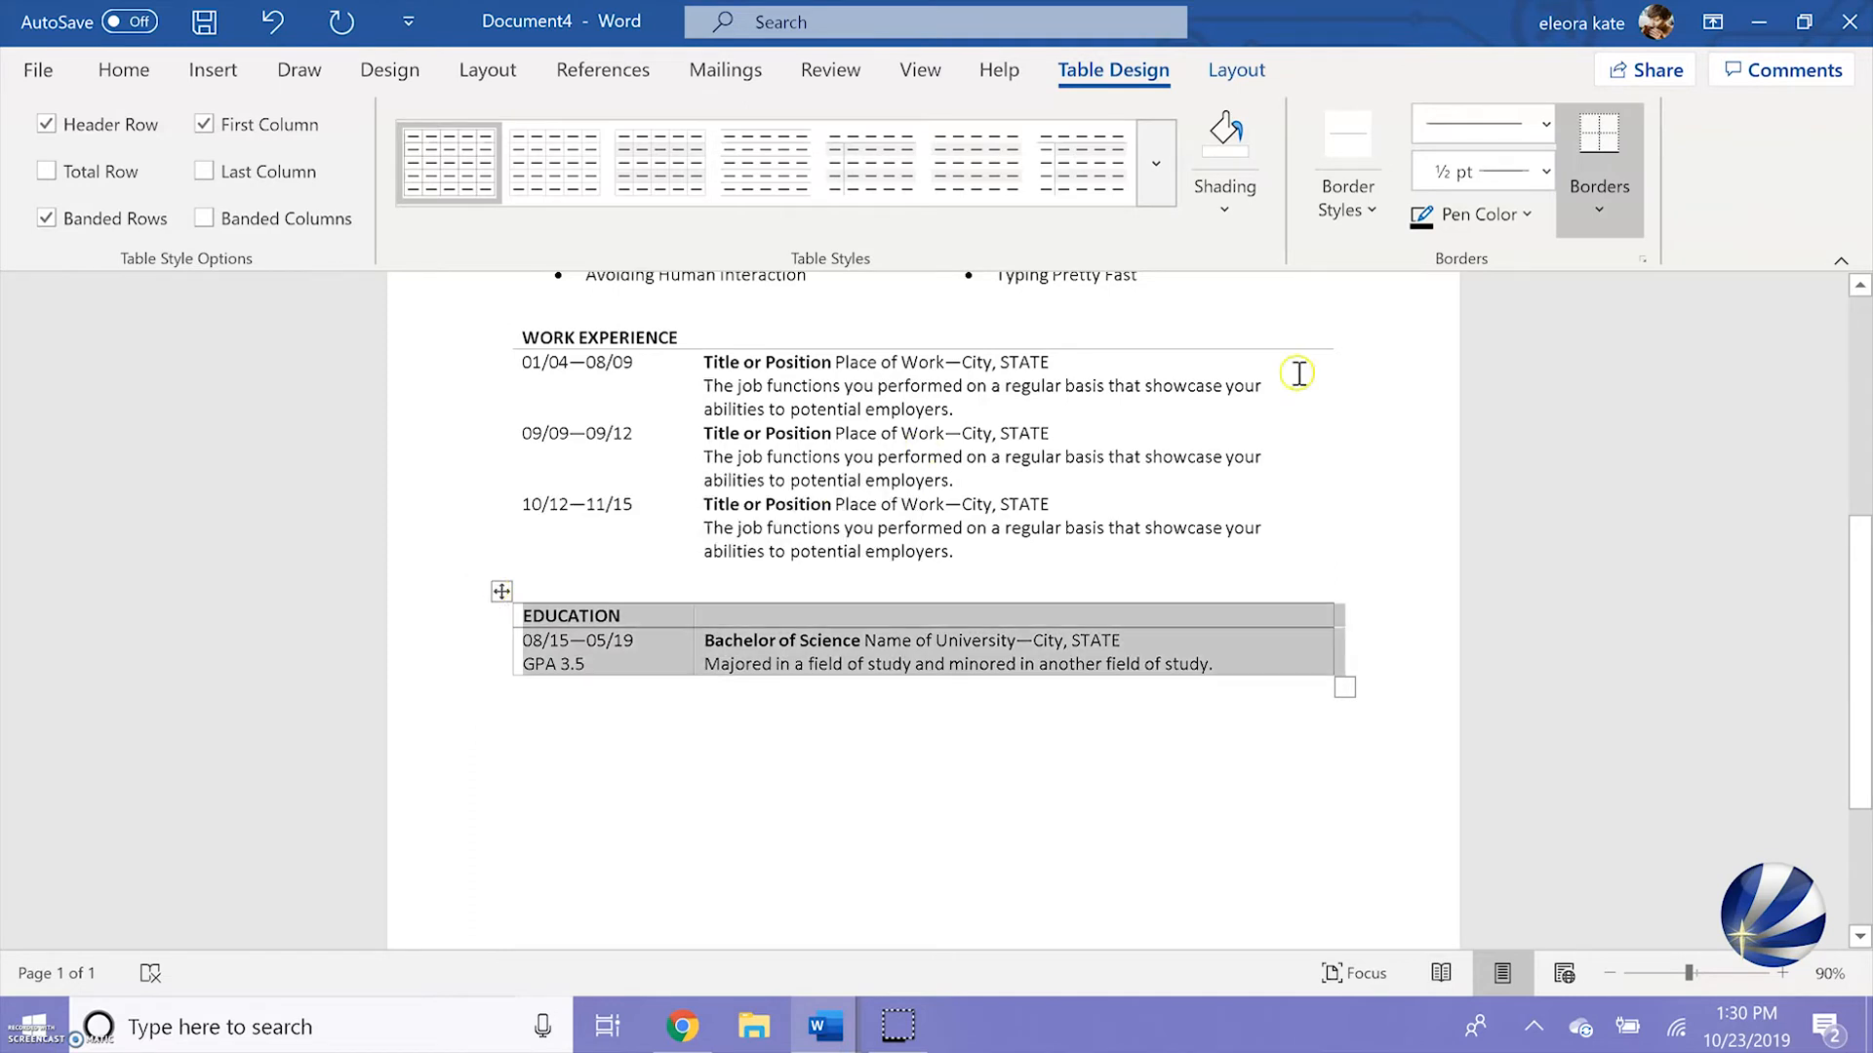
{"action": "left_click", "coordinate": [1597, 212]}
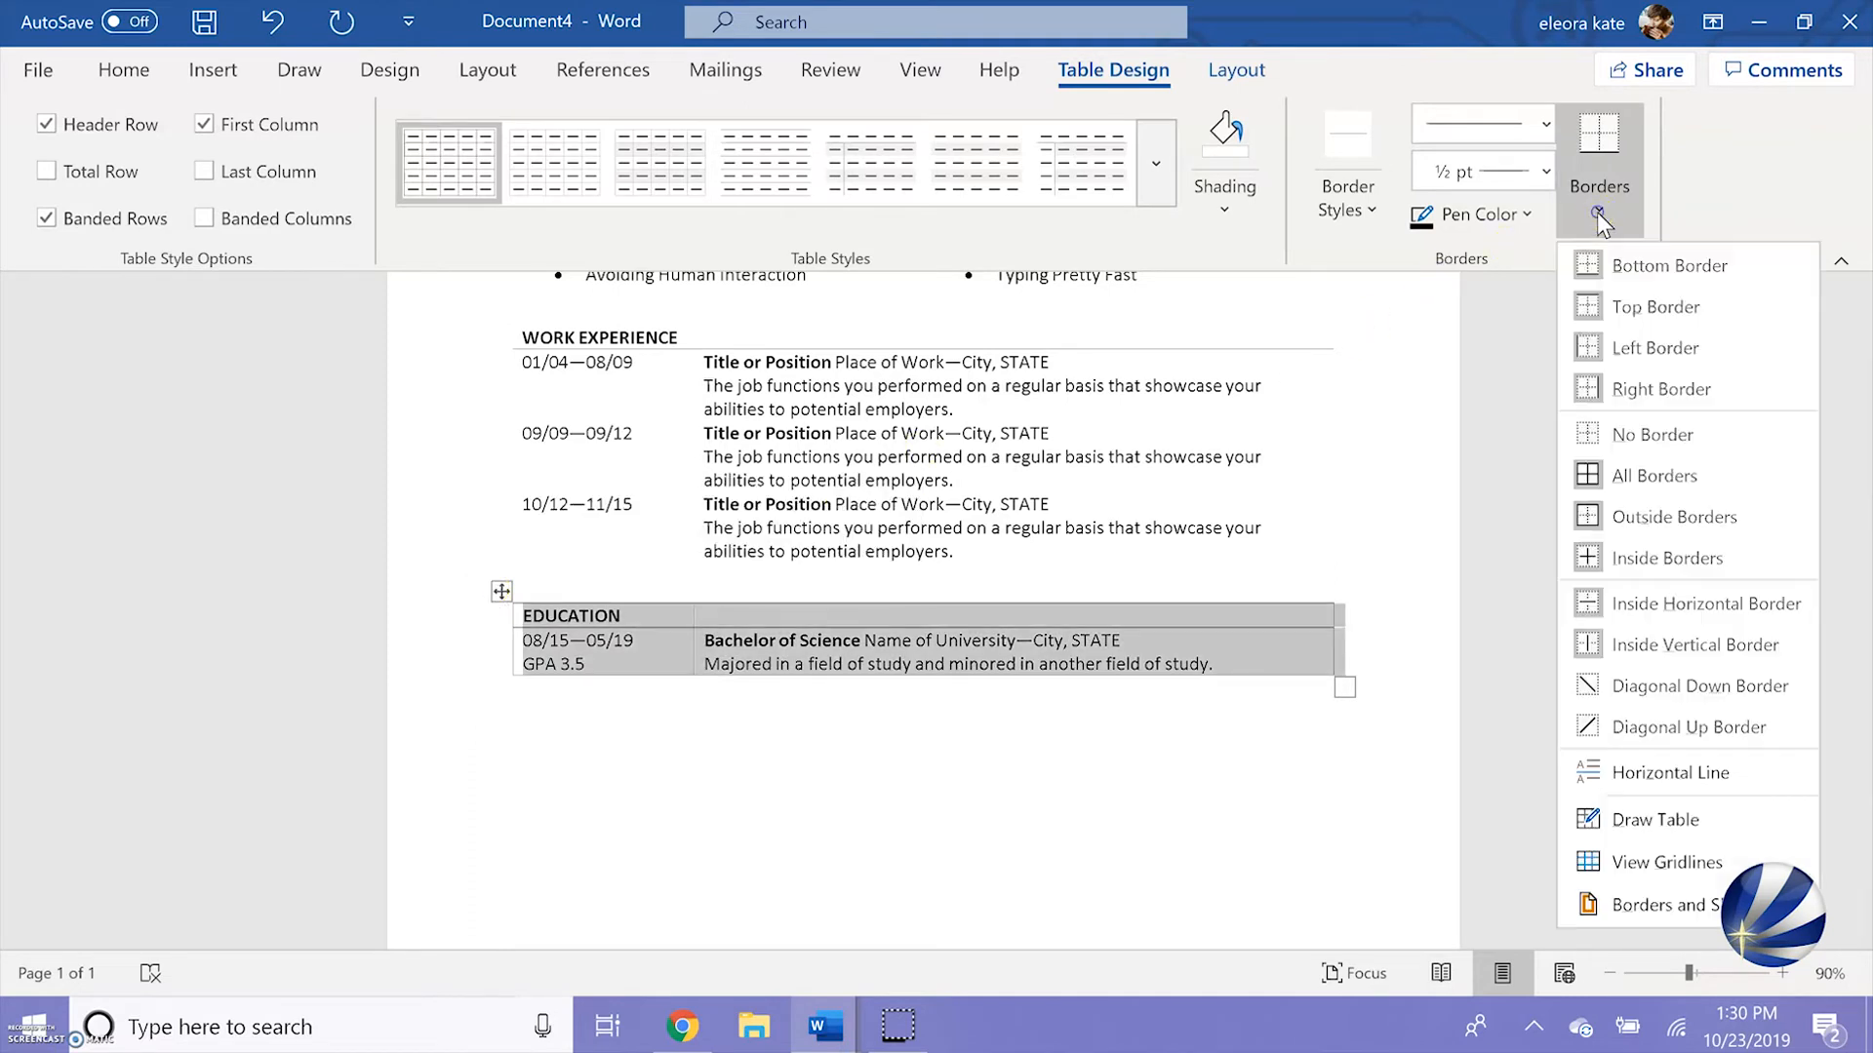
{"action": "left_click", "coordinate": [1617, 438]}
{"action": "left_click", "coordinate": [618, 615]}
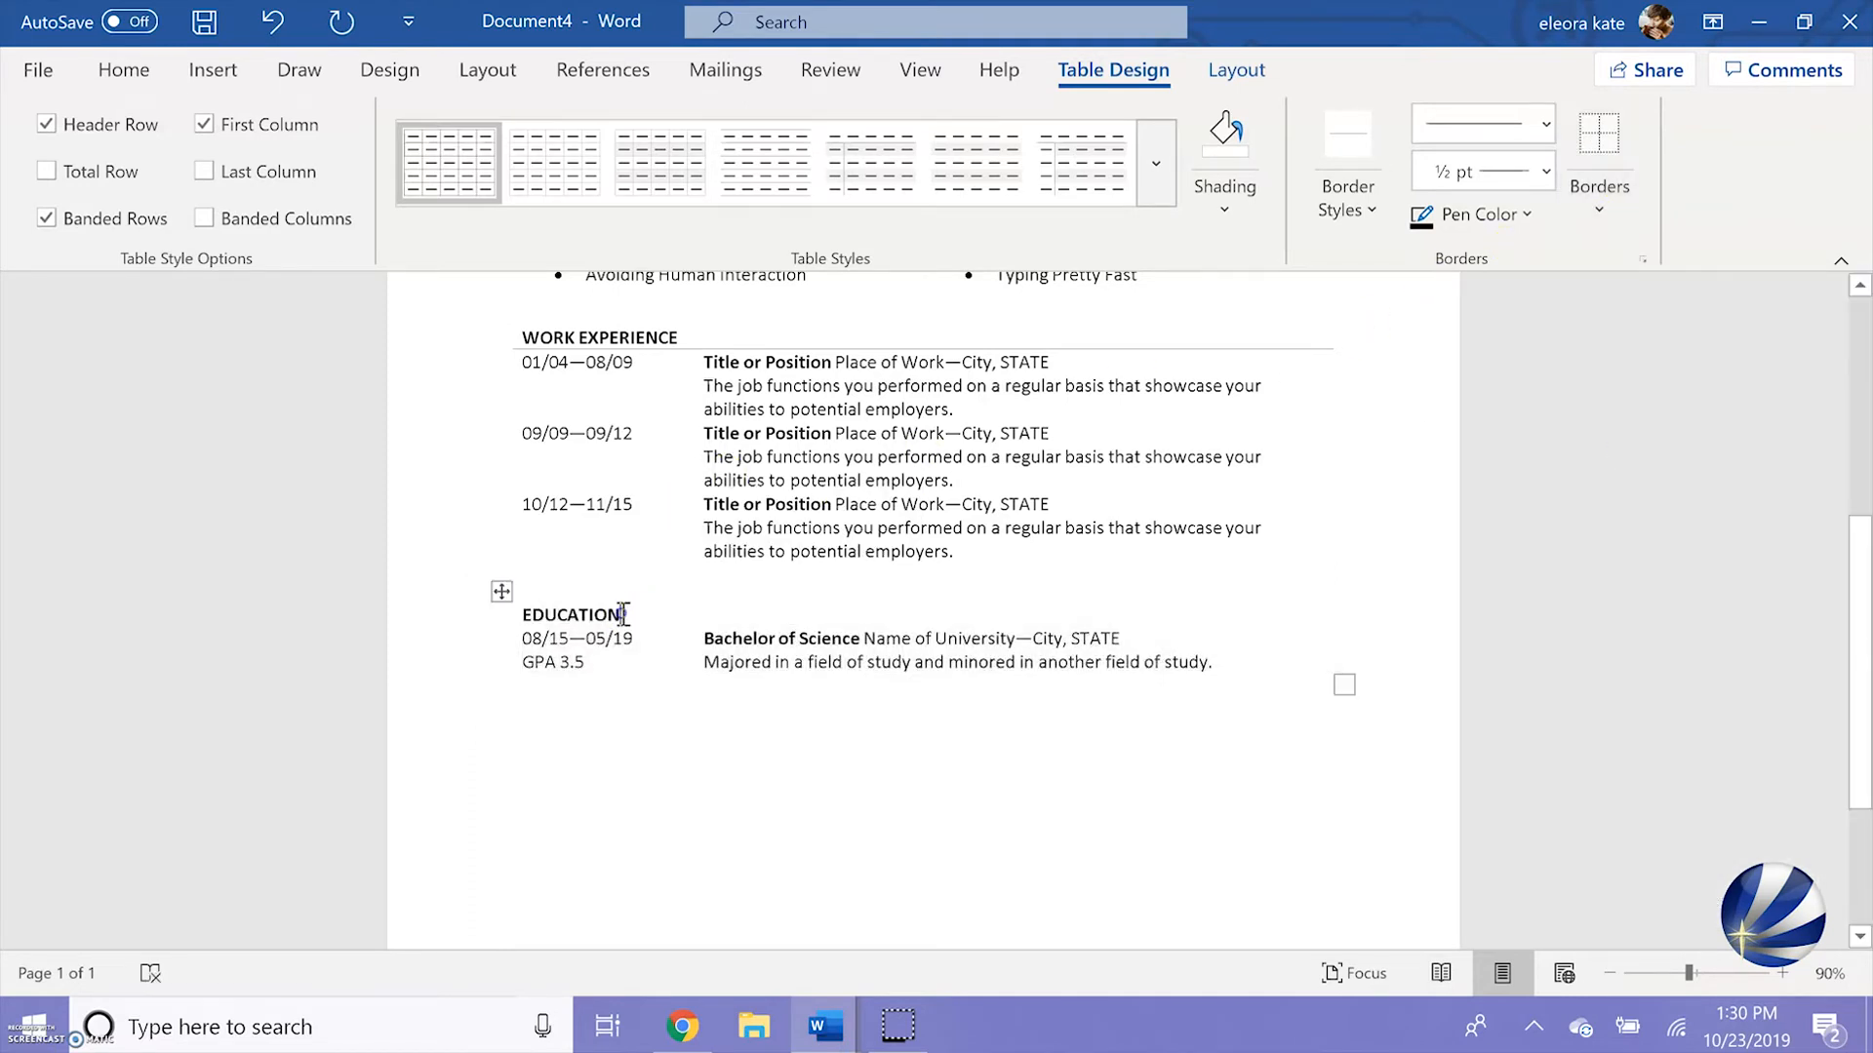
{"action": "left_click_drag", "start_coordinate": [778, 620], "coordinate": [616, 614]}
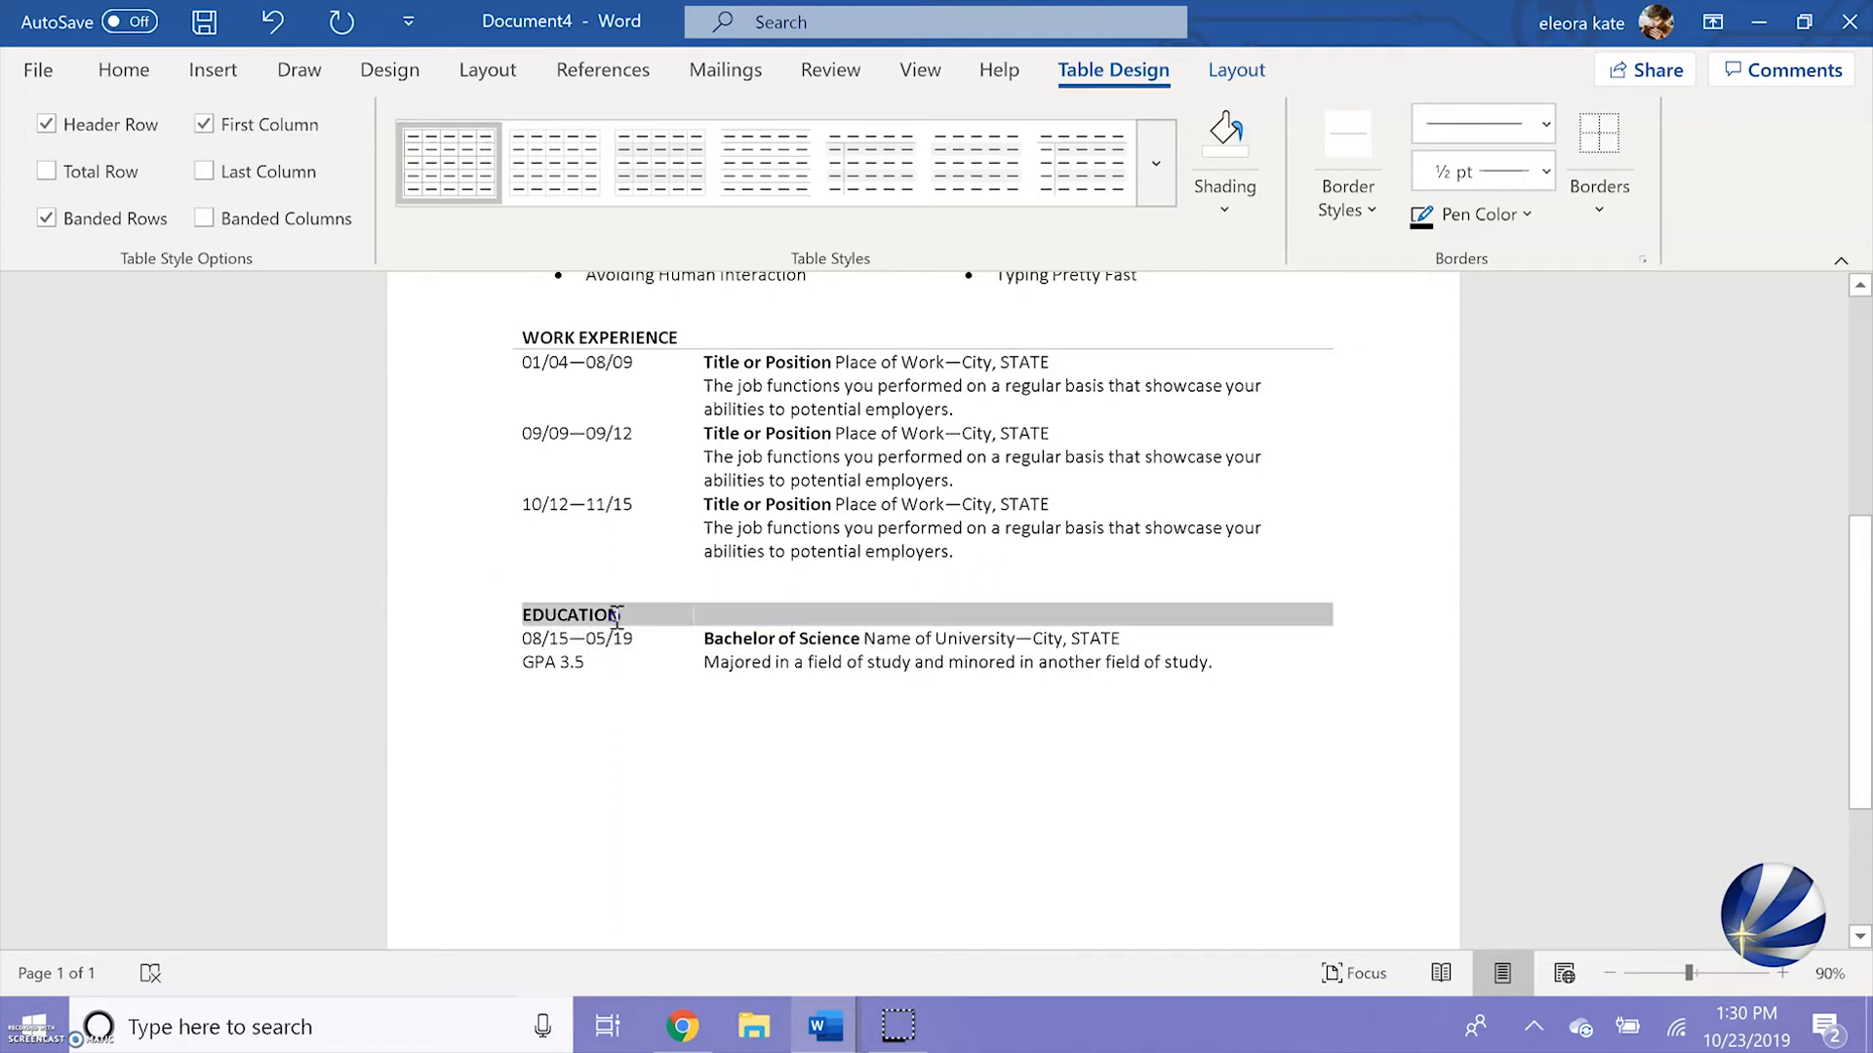
{"action": "left_click", "coordinate": [1612, 228]}
{"action": "left_click", "coordinate": [1618, 259]}
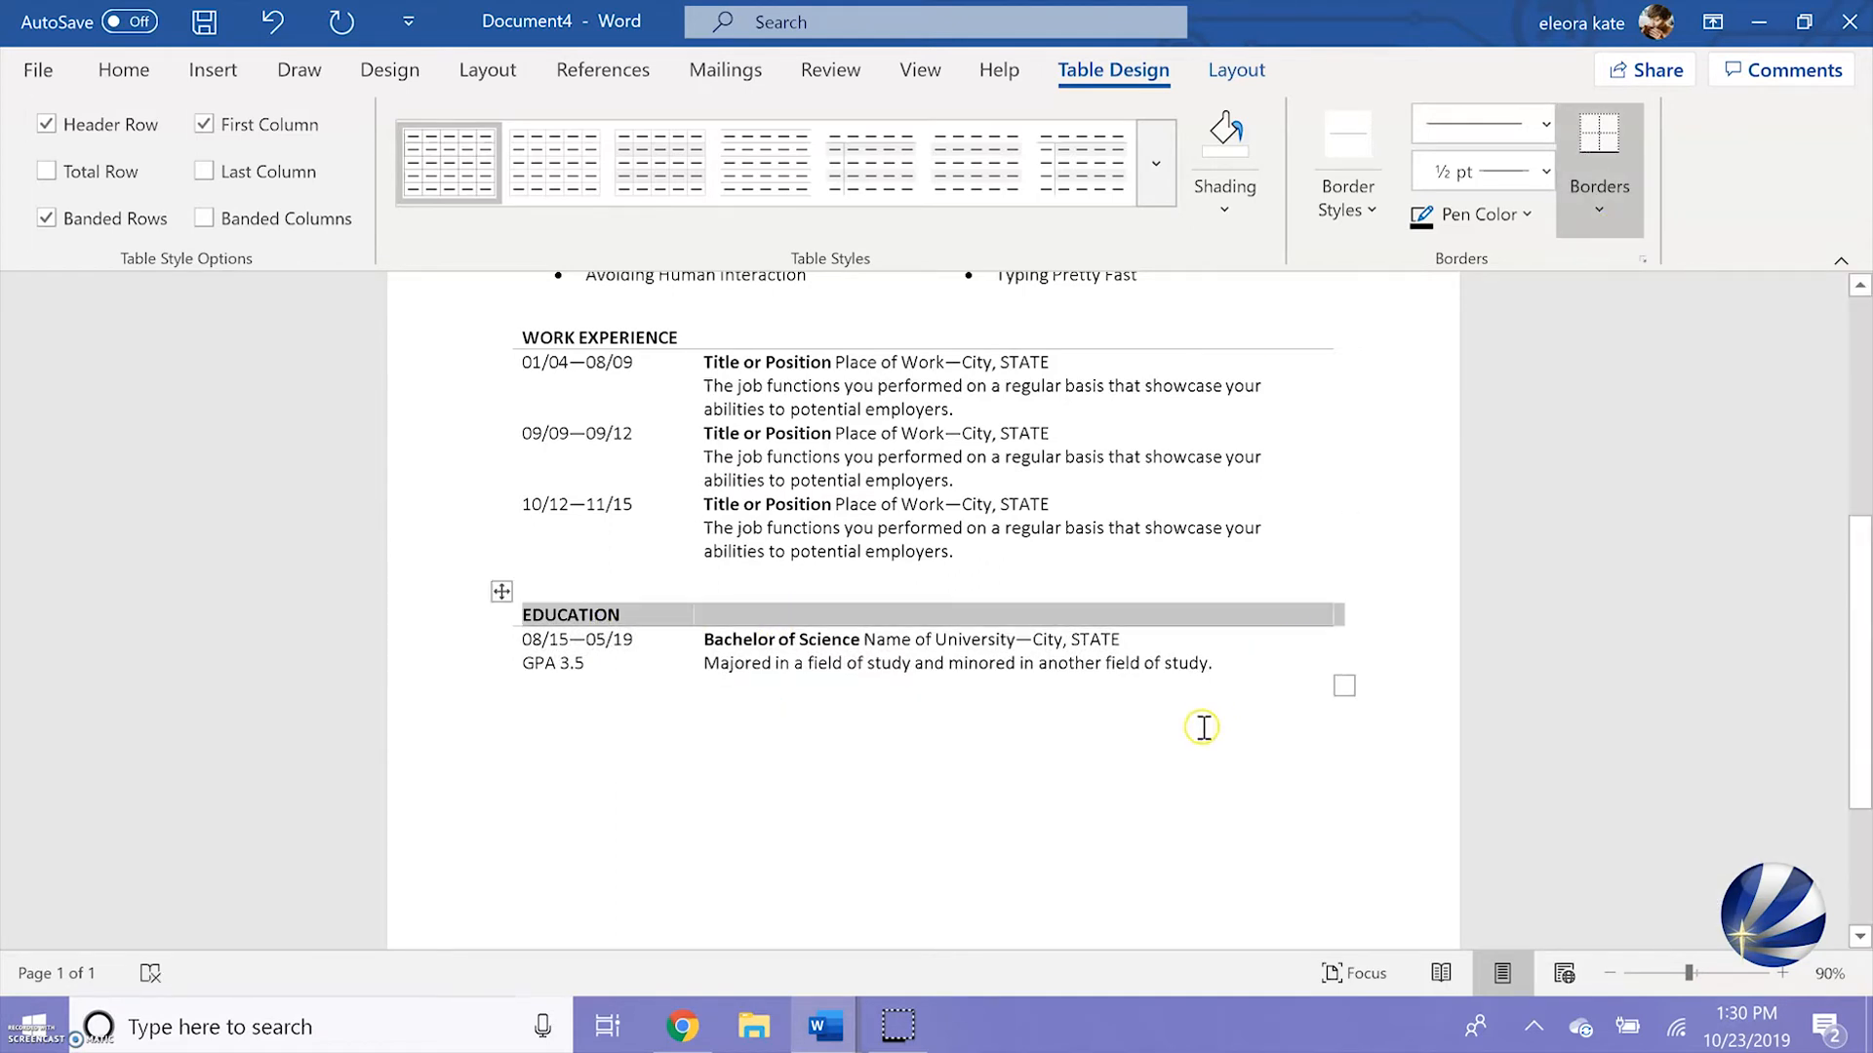
{"action": "left_click", "coordinate": [1170, 766]}
Insert an extra blank line above each of the Relevant Skills, Work Experience and Education tables
{"action": "scroll", "coordinate": [1165, 771], "scroll_direction": "up", "scroll_amount": 1}
{"action": "scroll", "coordinate": [1166, 771], "scroll_direction": "up", "scroll_amount": 5}
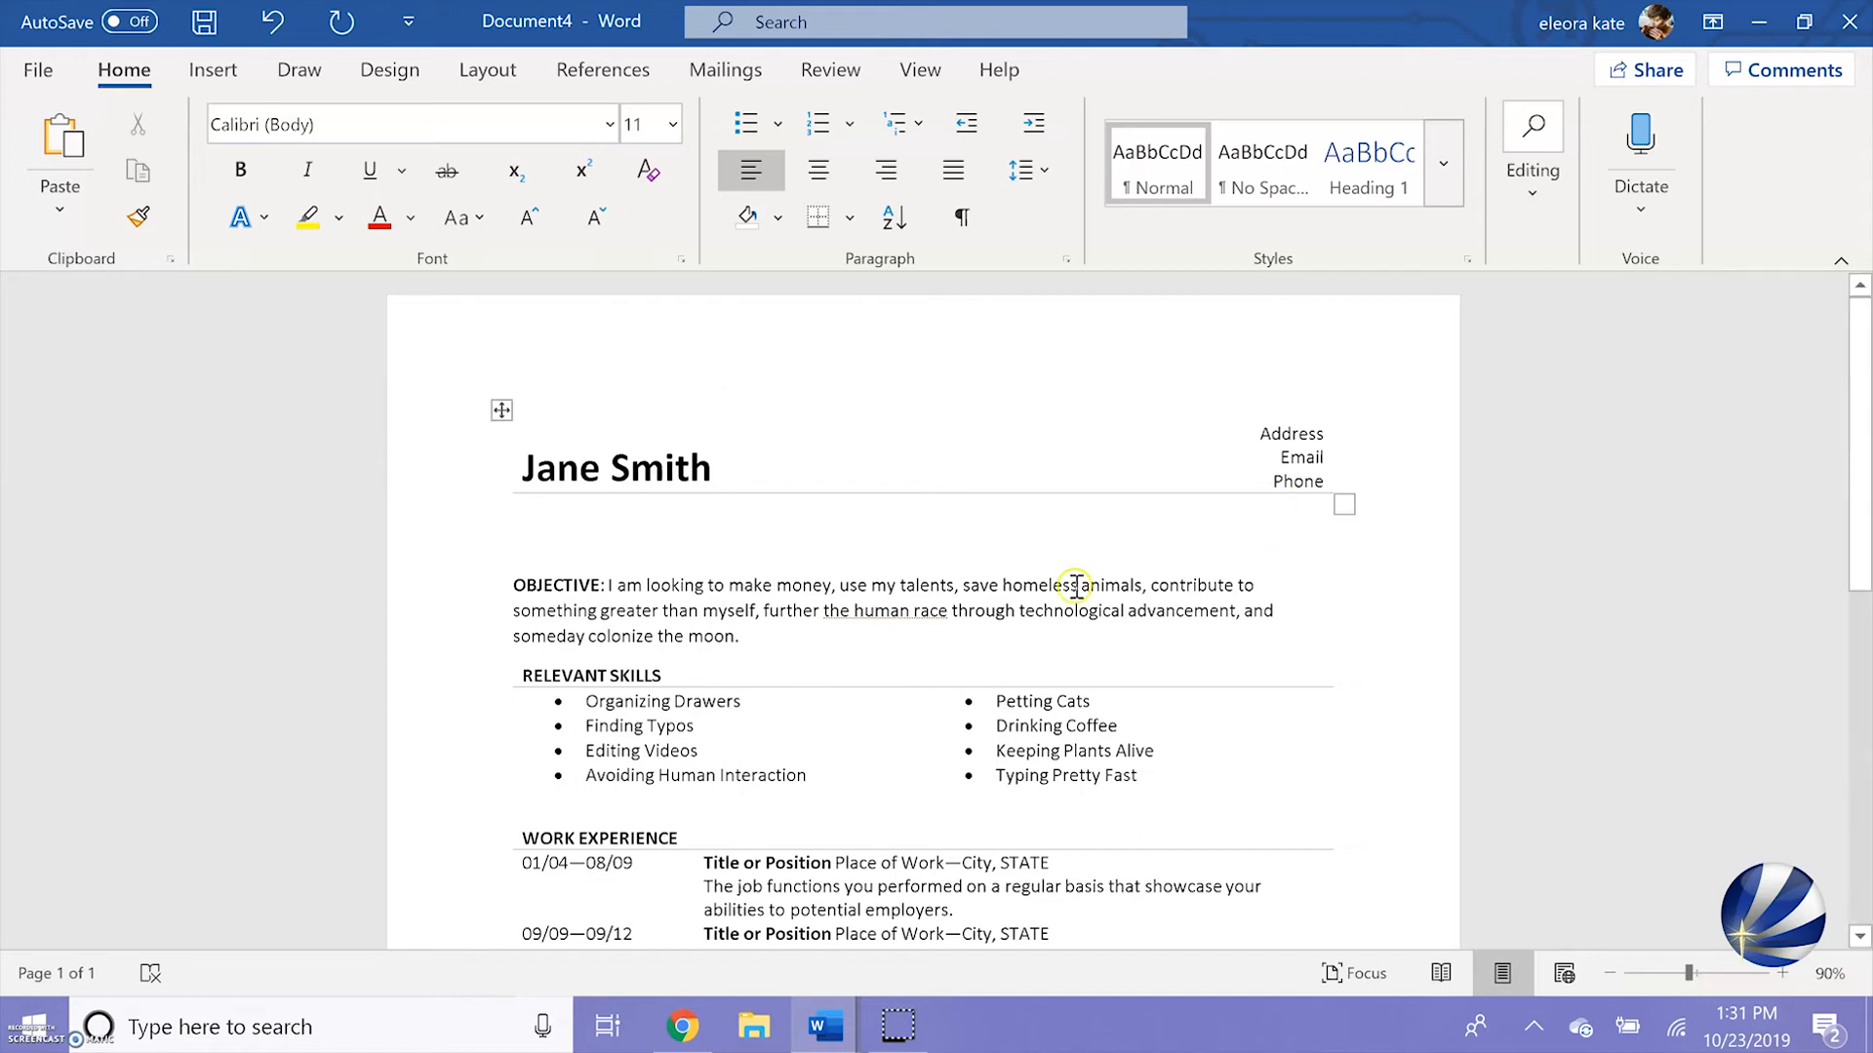
{"action": "scroll", "coordinate": [1076, 644], "scroll_direction": "down", "scroll_amount": 2}
{"action": "left_click", "coordinate": [850, 513]}
{"action": "key", "text": "Return"}
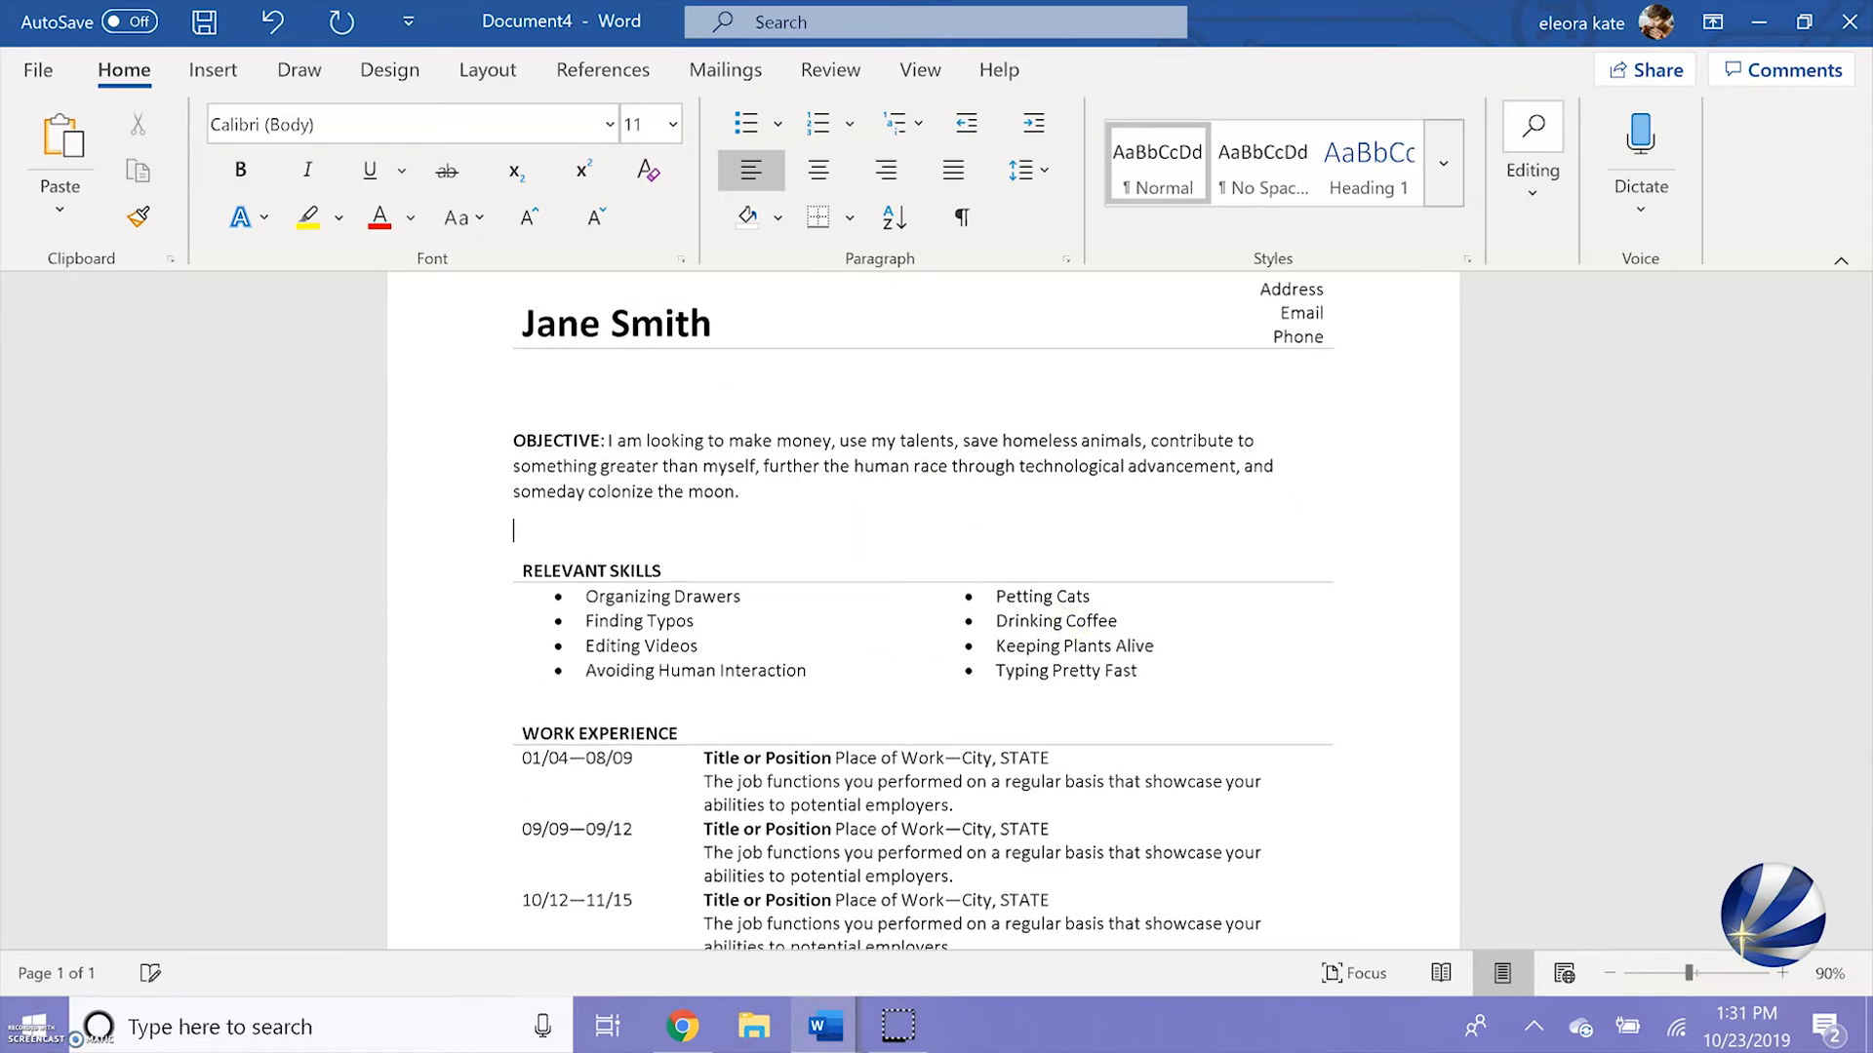
{"action": "scroll", "coordinate": [654, 546], "scroll_direction": "down", "scroll_amount": 2}
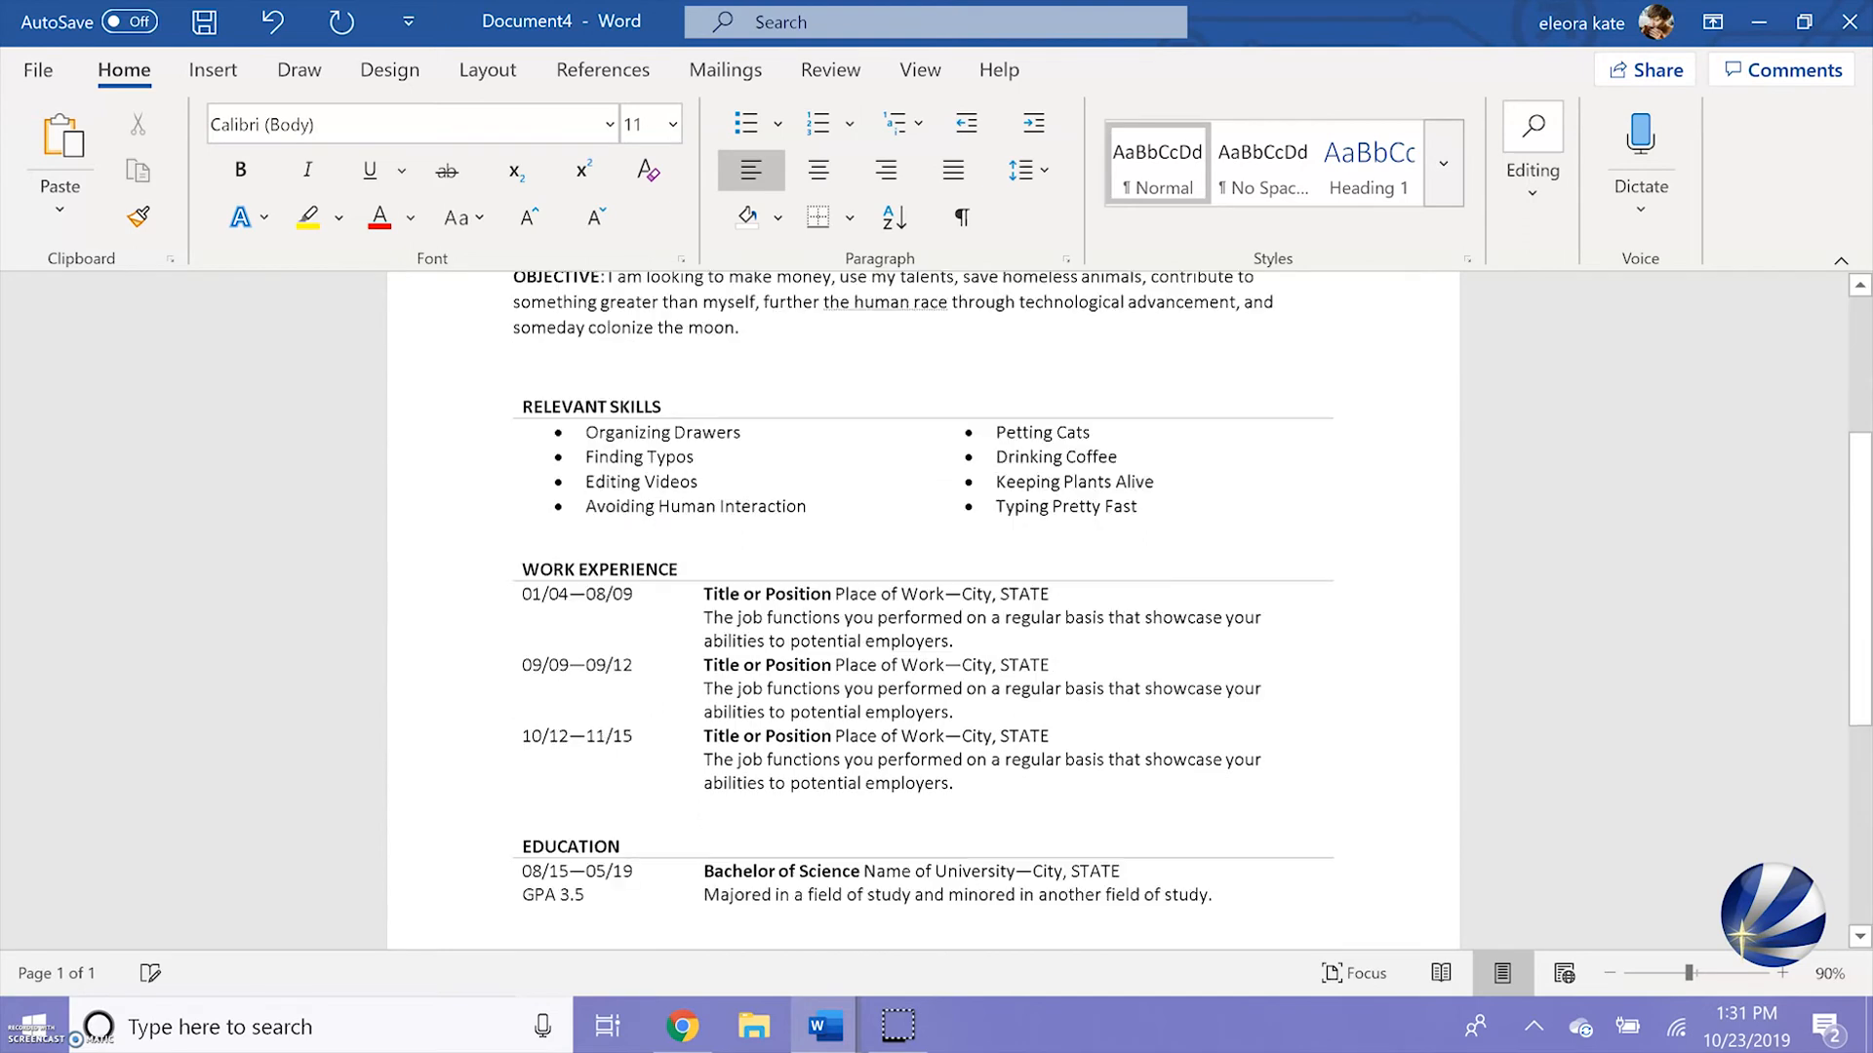
{"action": "left_click", "coordinate": [654, 546]}
{"action": "key", "text": "Return"}
{"action": "scroll", "coordinate": [654, 546], "scroll_direction": "down", "scroll_amount": 1}
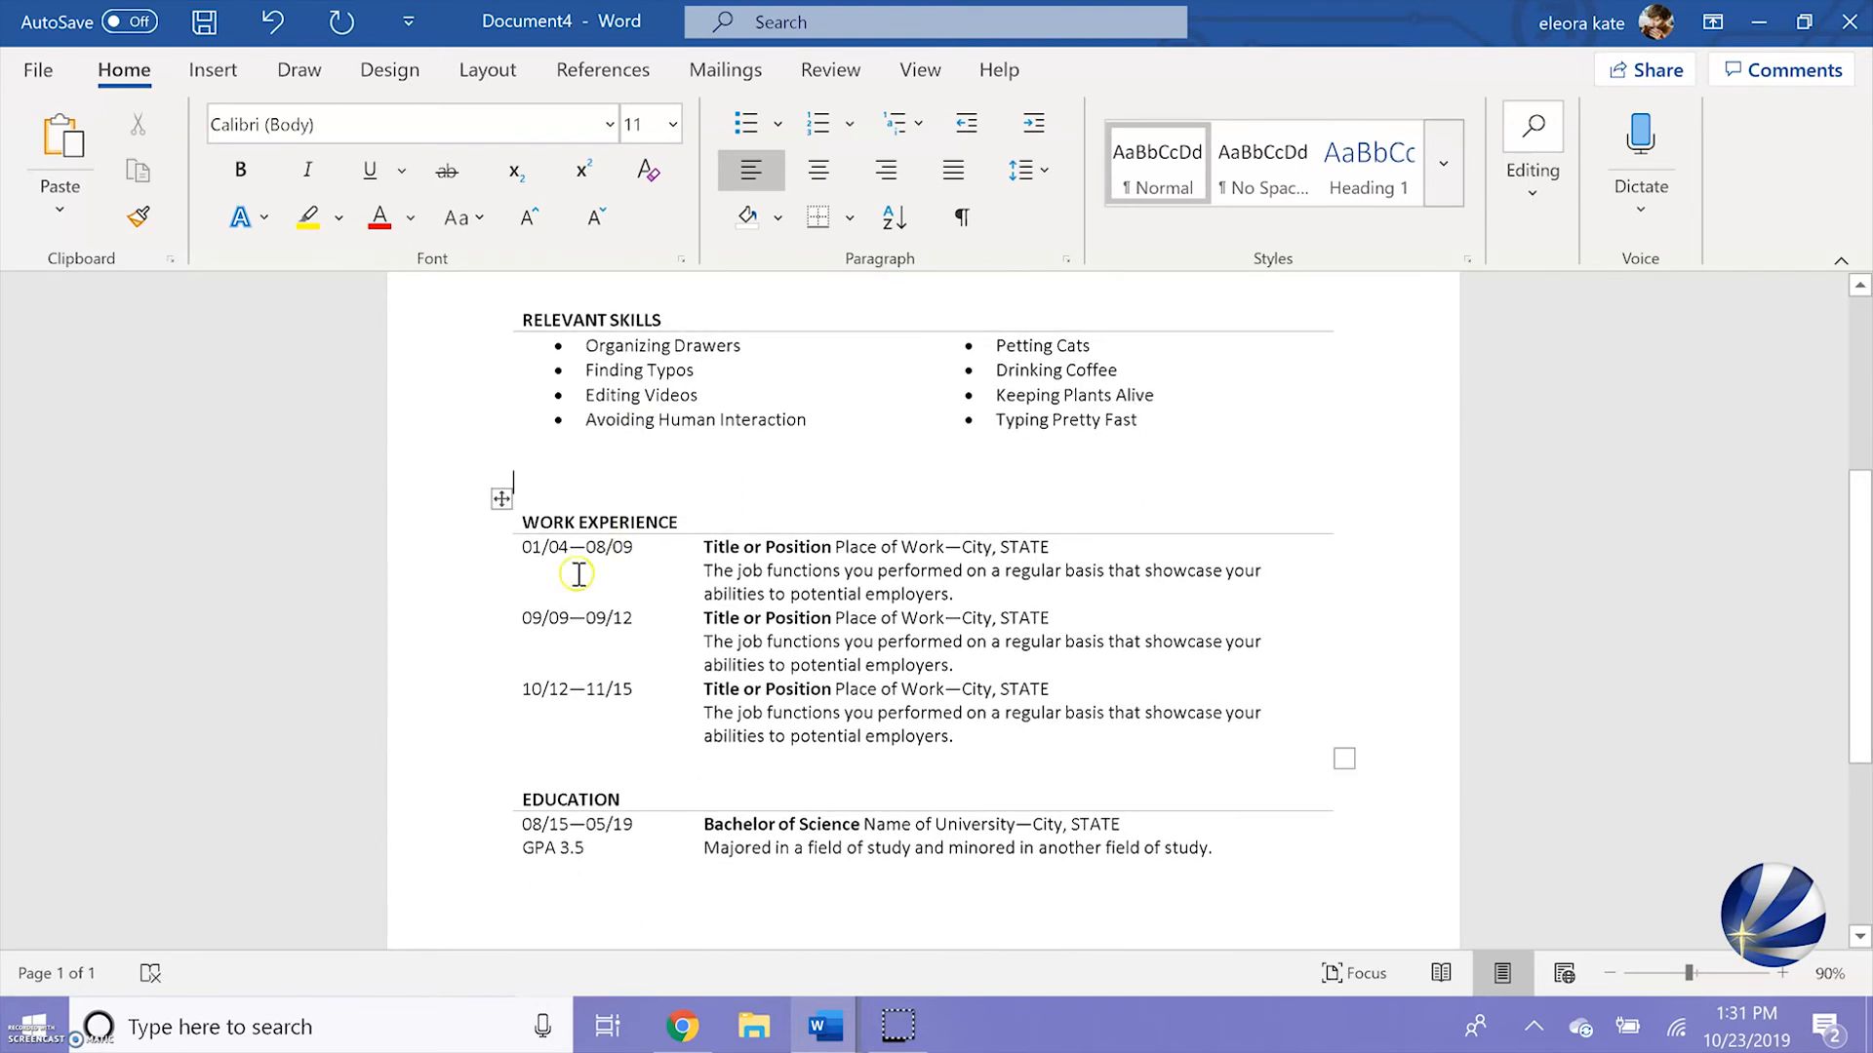
{"action": "left_click", "coordinate": [568, 752]}
{"action": "key", "text": "Return"}
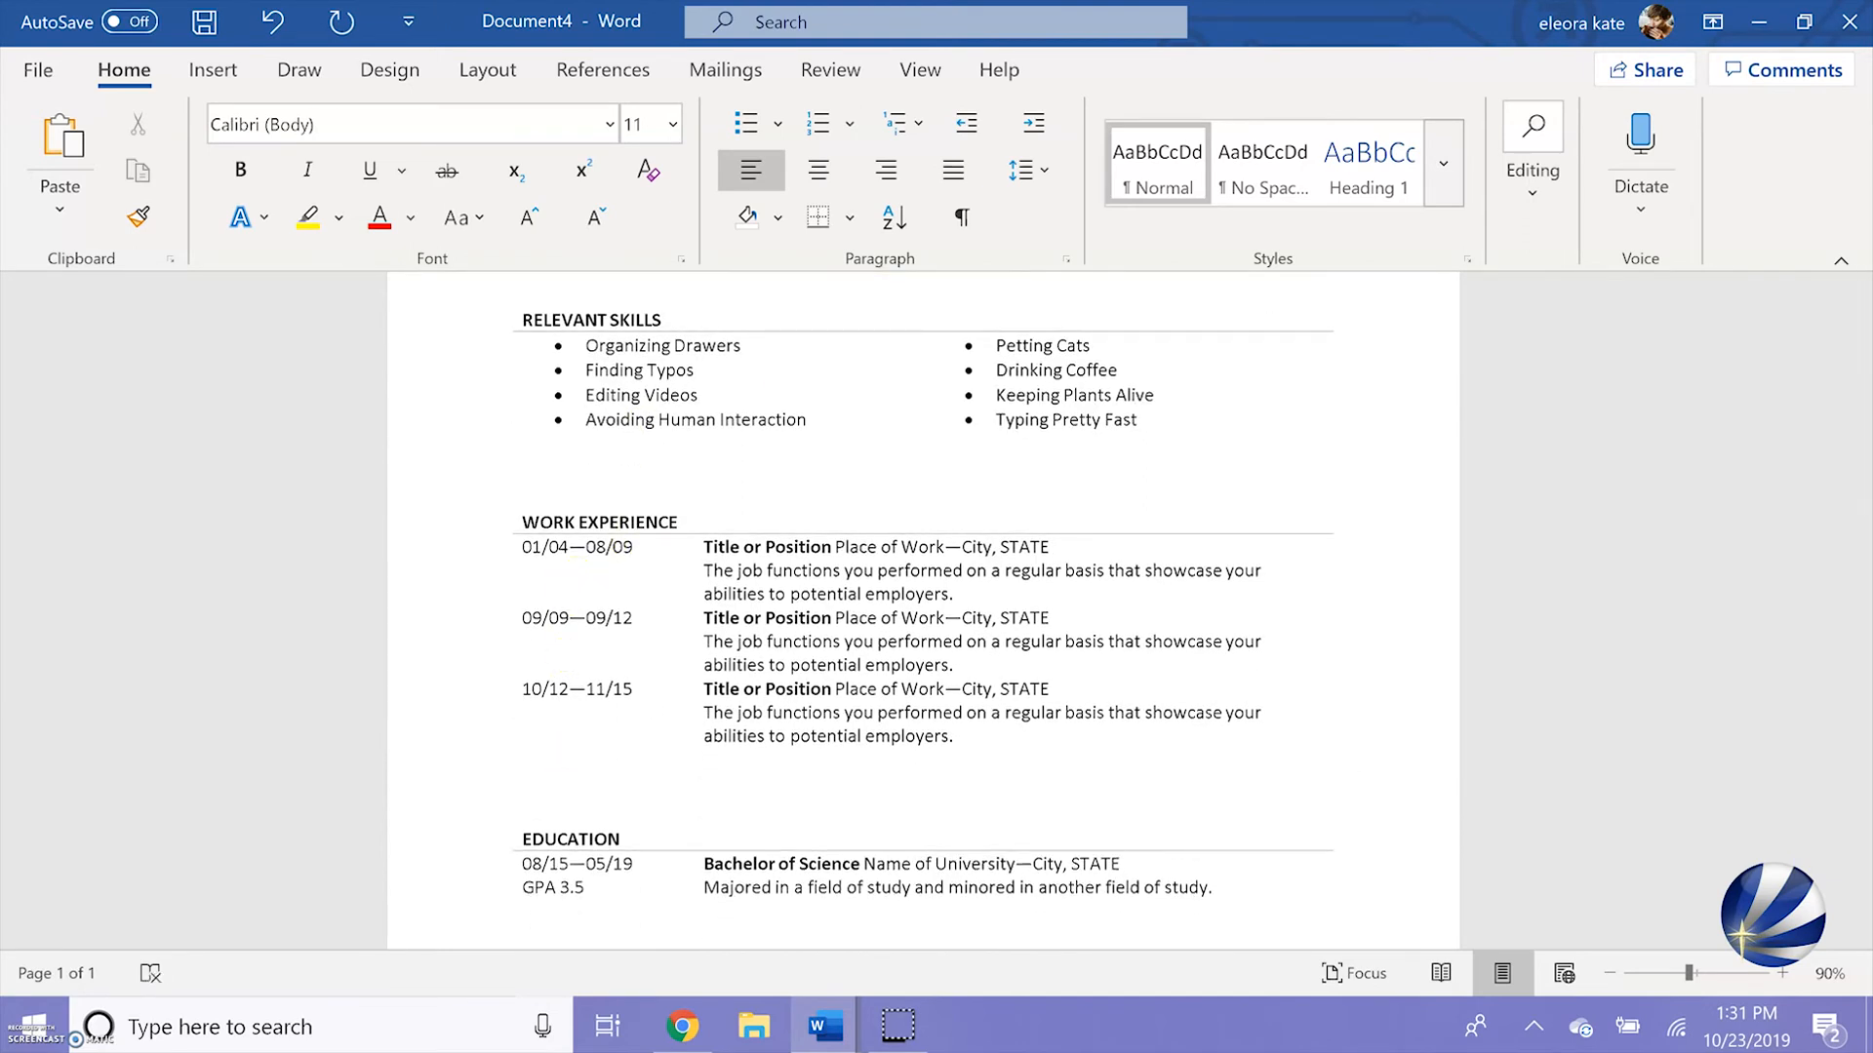
Export the resume as a PDF to Documents, adding "Resume" after the suggested file name, and look over the published page
{"action": "scroll", "coordinate": [922, 609], "scroll_direction": "down", "scroll_amount": 3}
{"action": "scroll", "coordinate": [922, 610], "scroll_direction": "up", "scroll_amount": 4}
{"action": "scroll", "coordinate": [922, 610], "scroll_direction": "up", "scroll_amount": 2}
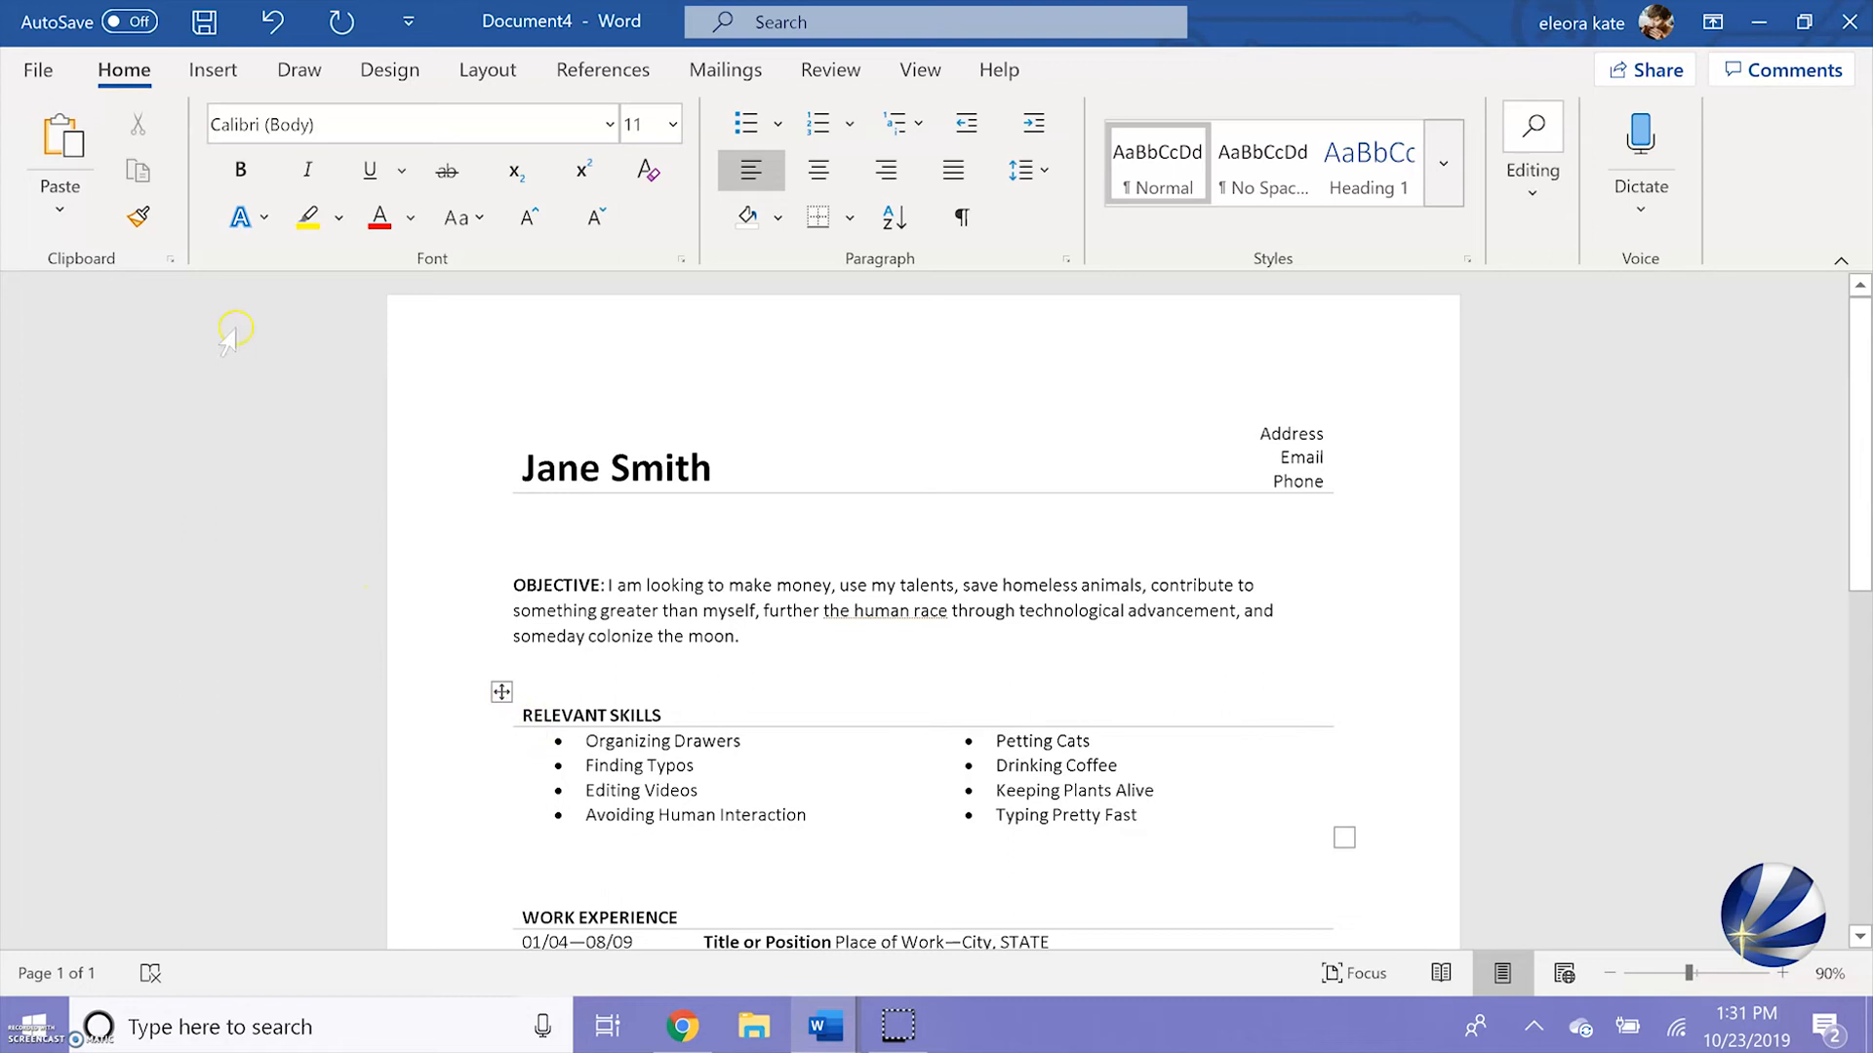
{"action": "left_click", "coordinate": [39, 71]}
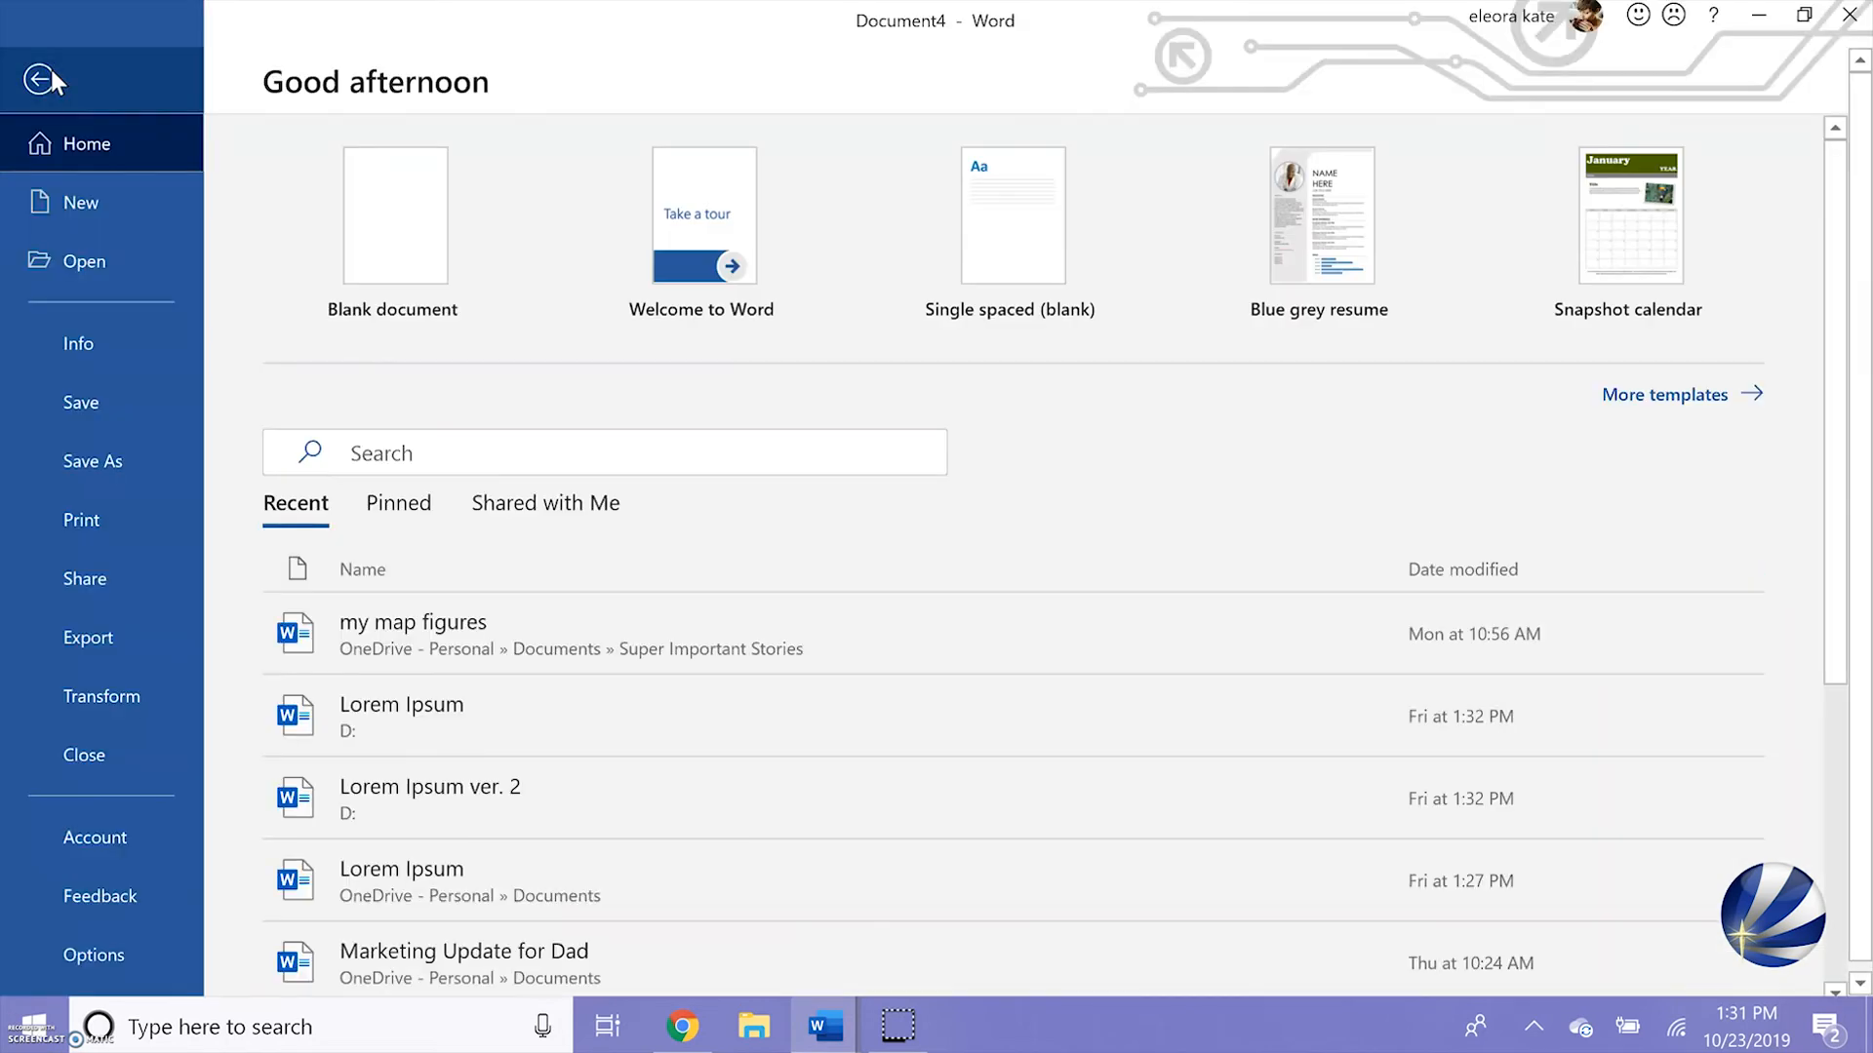
{"action": "left_click", "coordinate": [89, 636]}
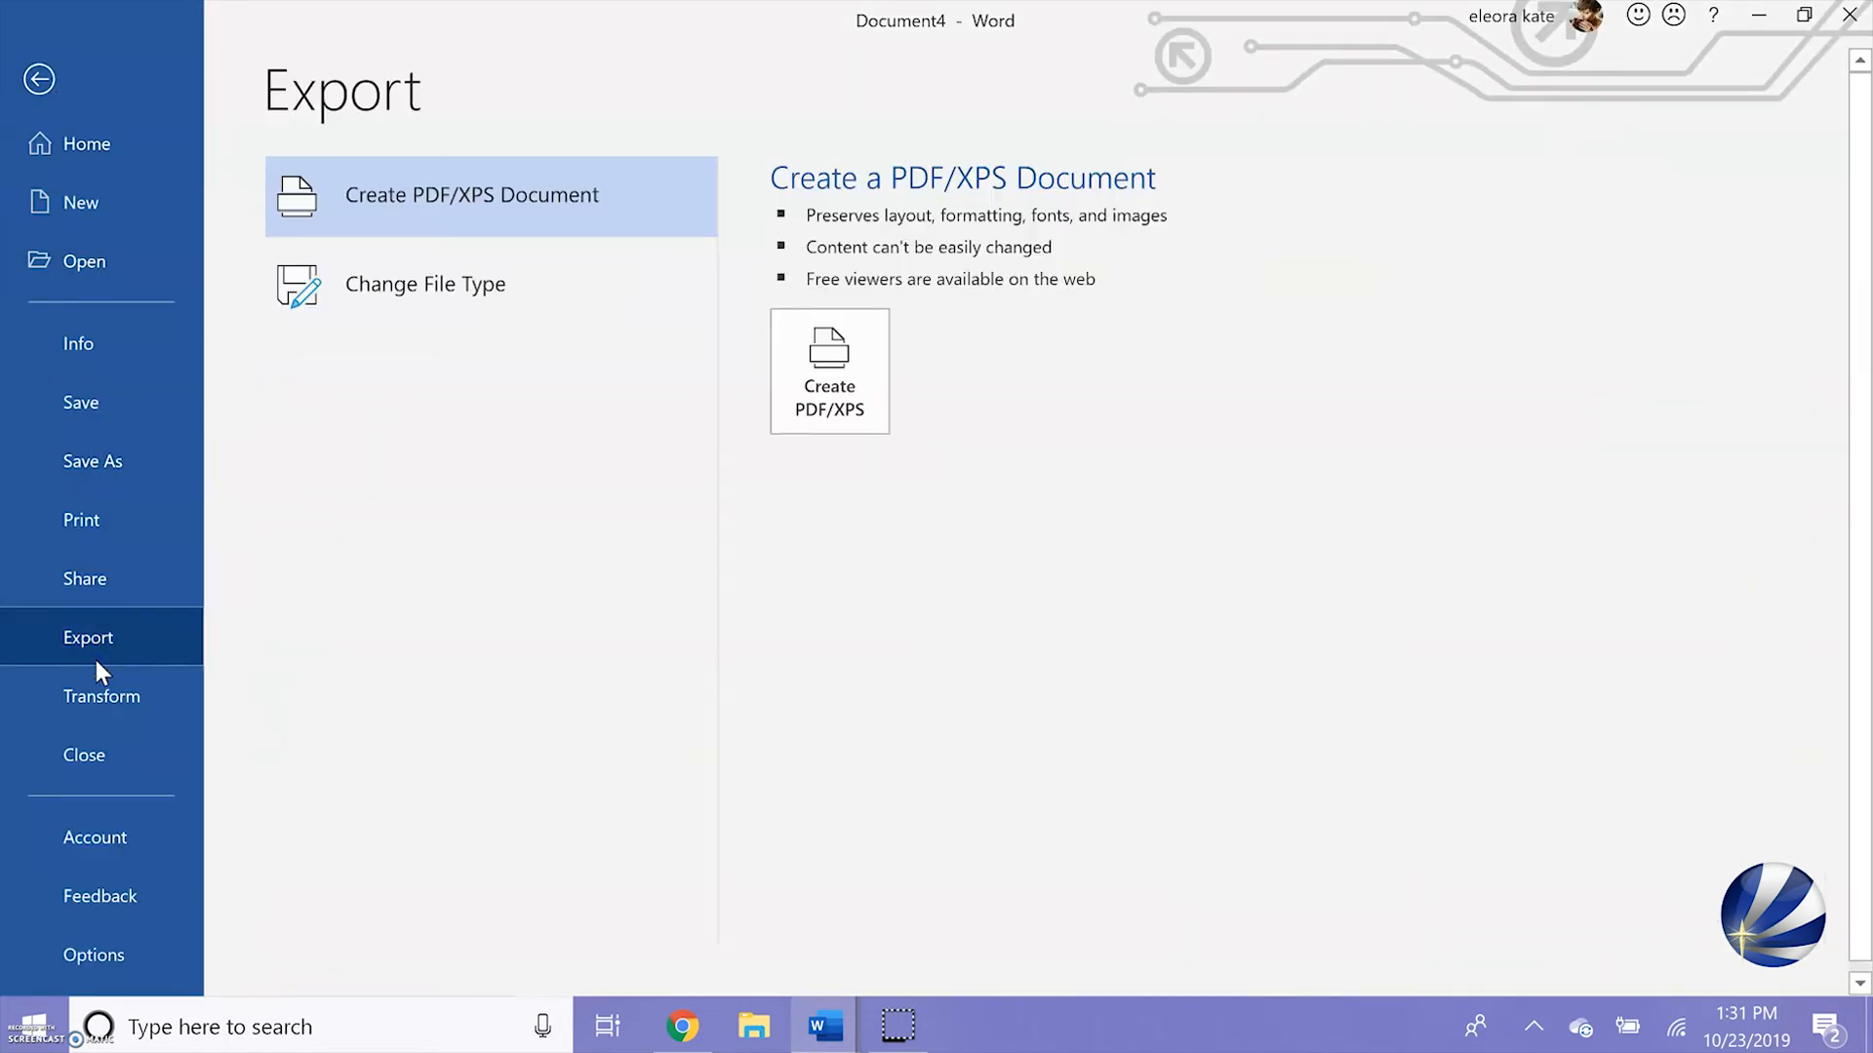
{"action": "left_click", "coordinate": [871, 377]}
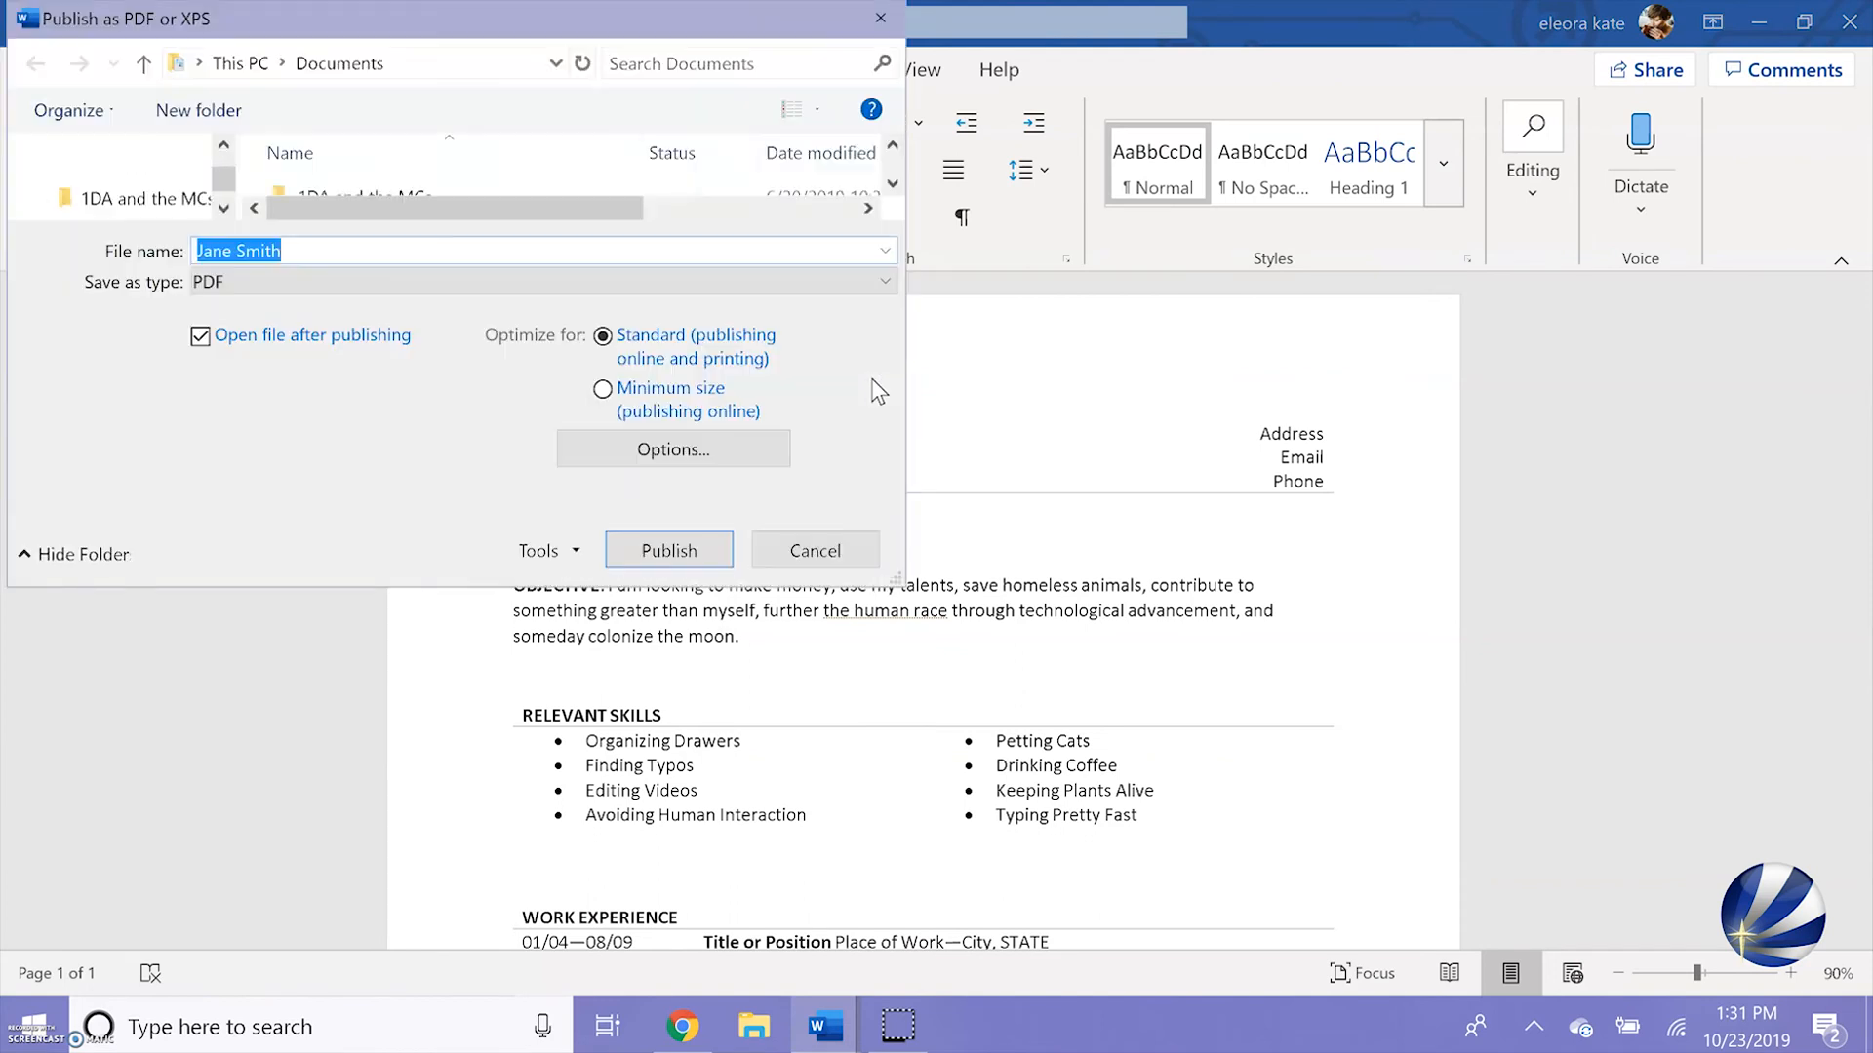
{"action": "left_click", "coordinate": [391, 250]}
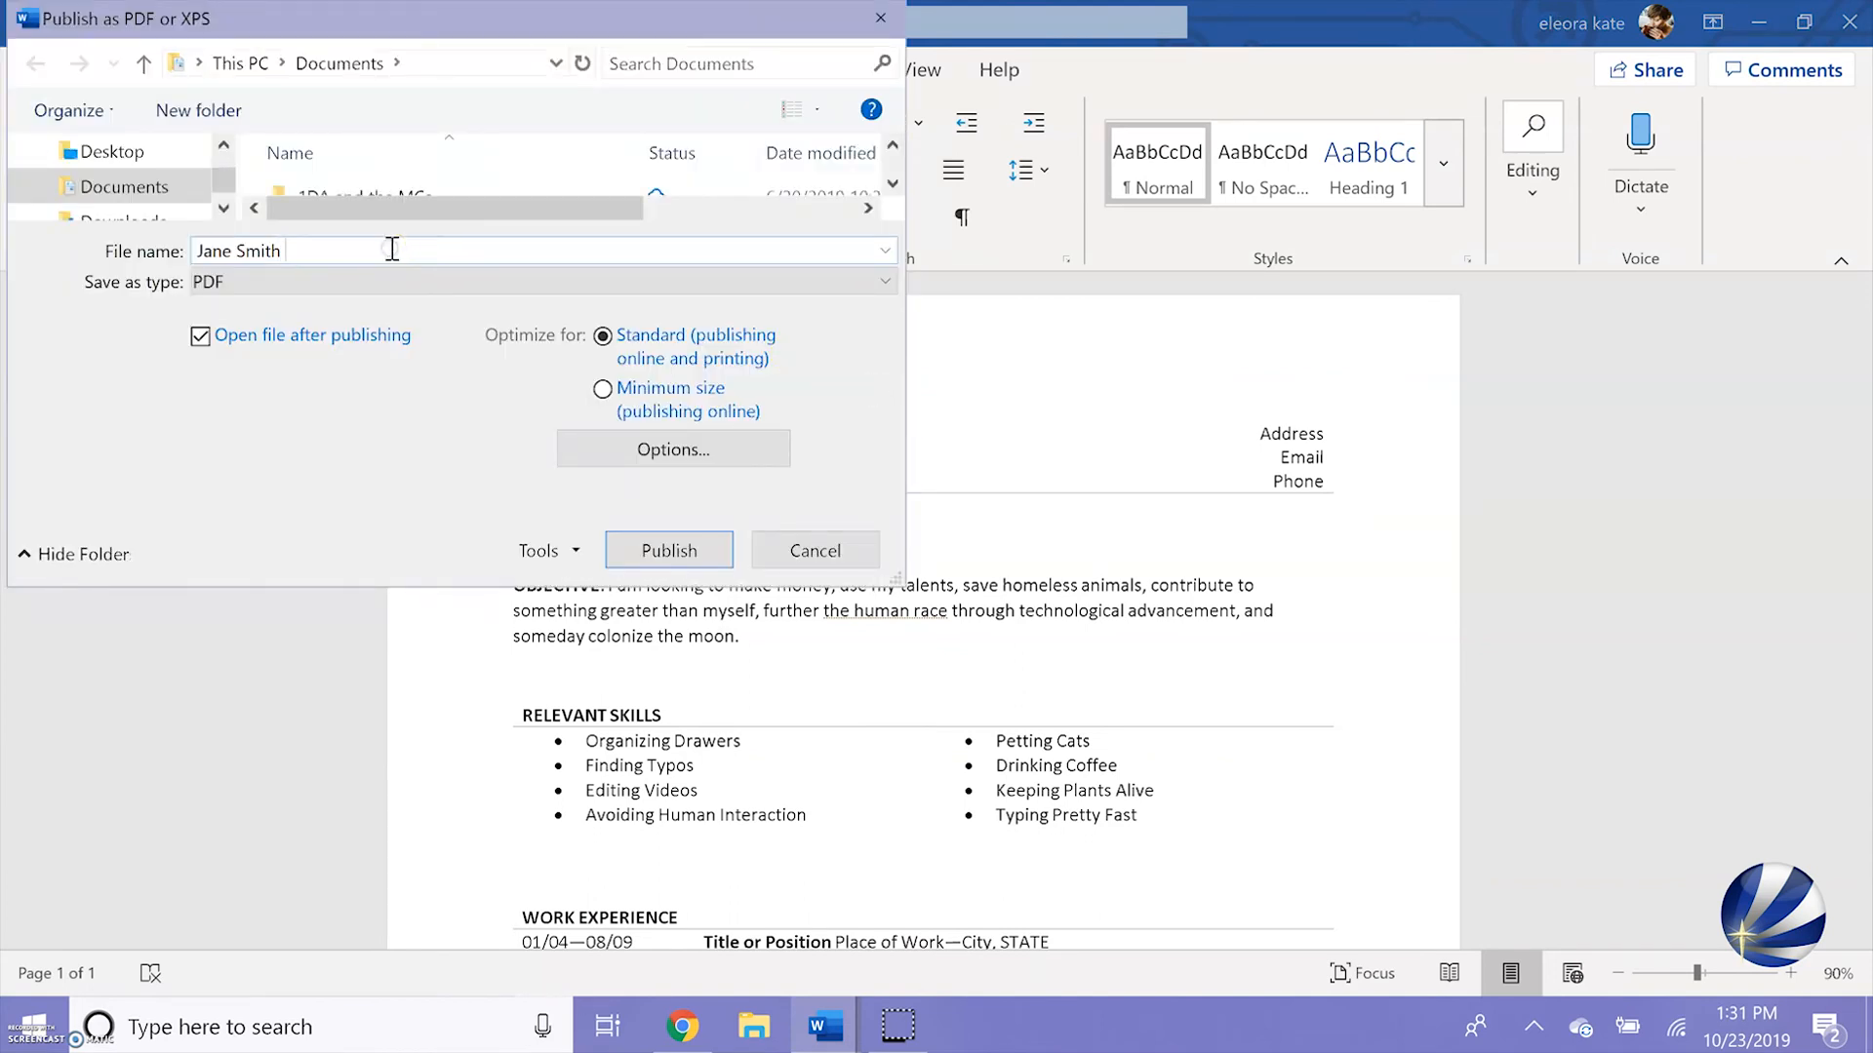
{"action": "type", "text": "Resume"}
{"action": "key", "text": "Return"}
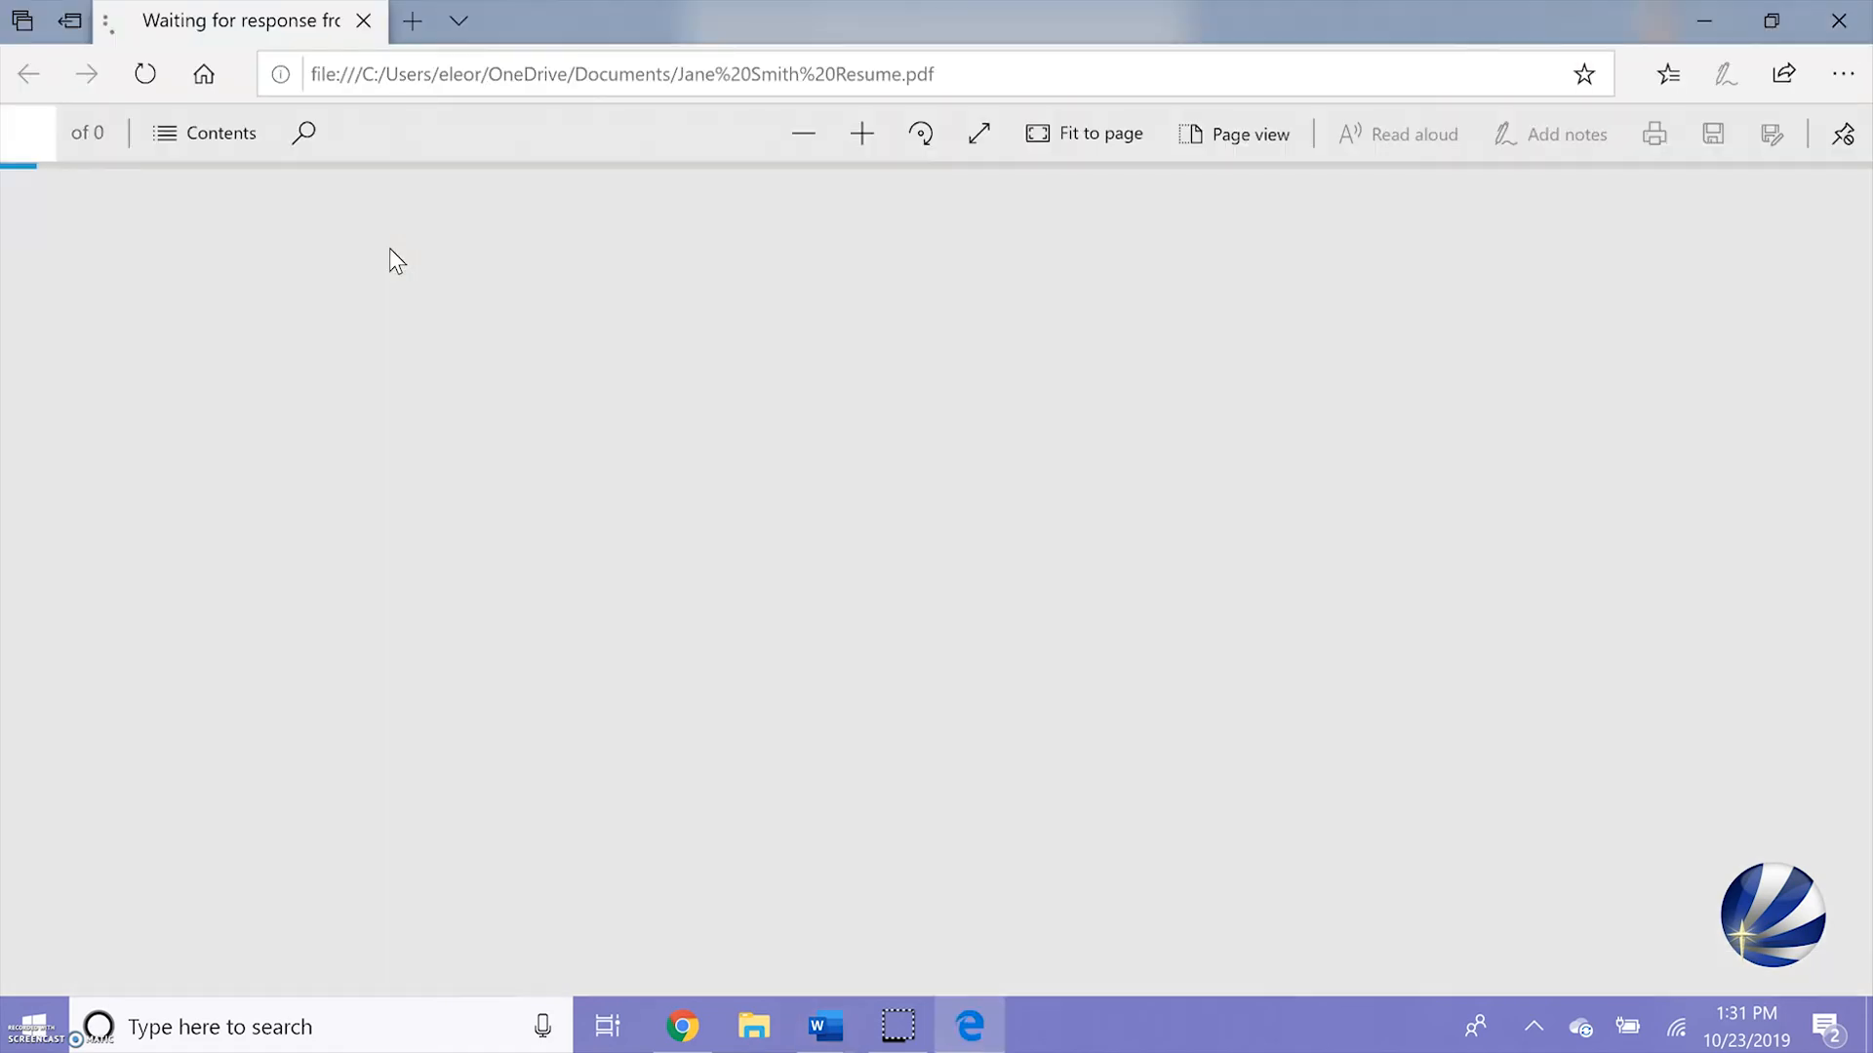
{"action": "scroll", "coordinate": [1108, 619], "scroll_direction": "down", "scroll_amount": 7}
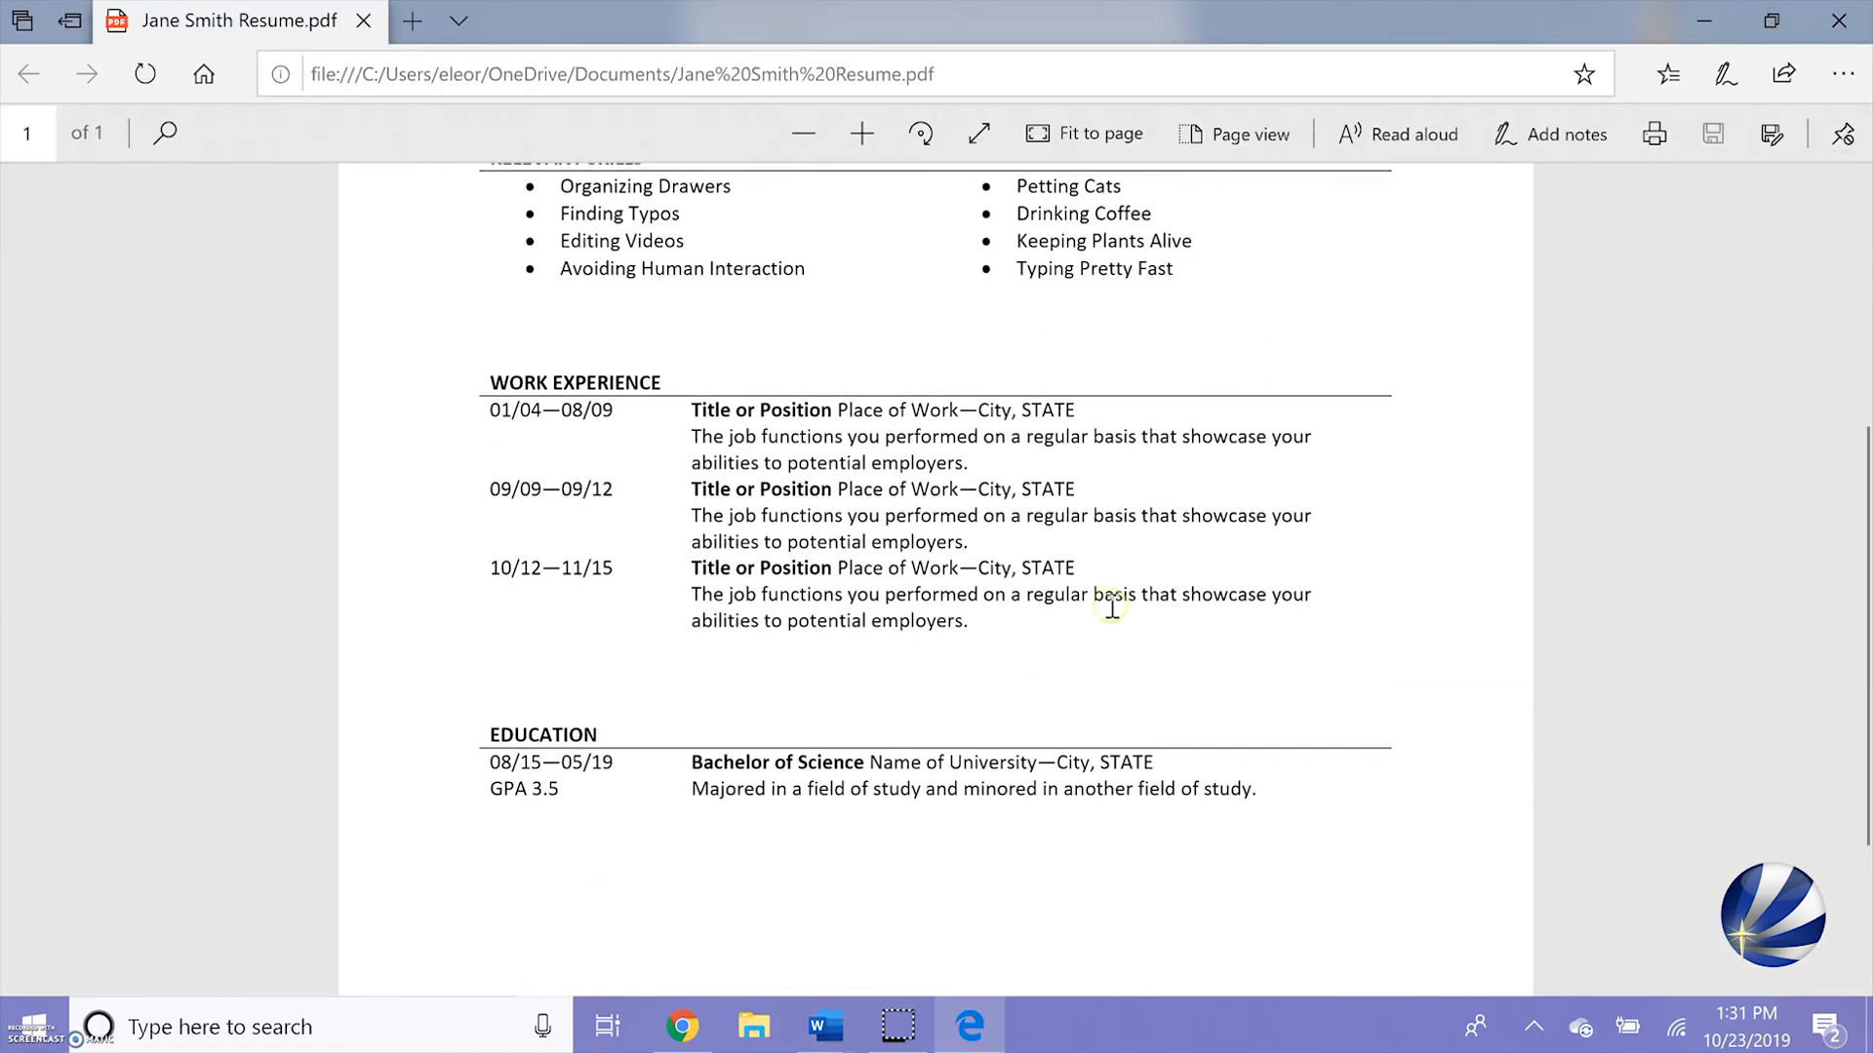
{"action": "scroll", "coordinate": [1112, 605], "scroll_direction": "up", "scroll_amount": 8}
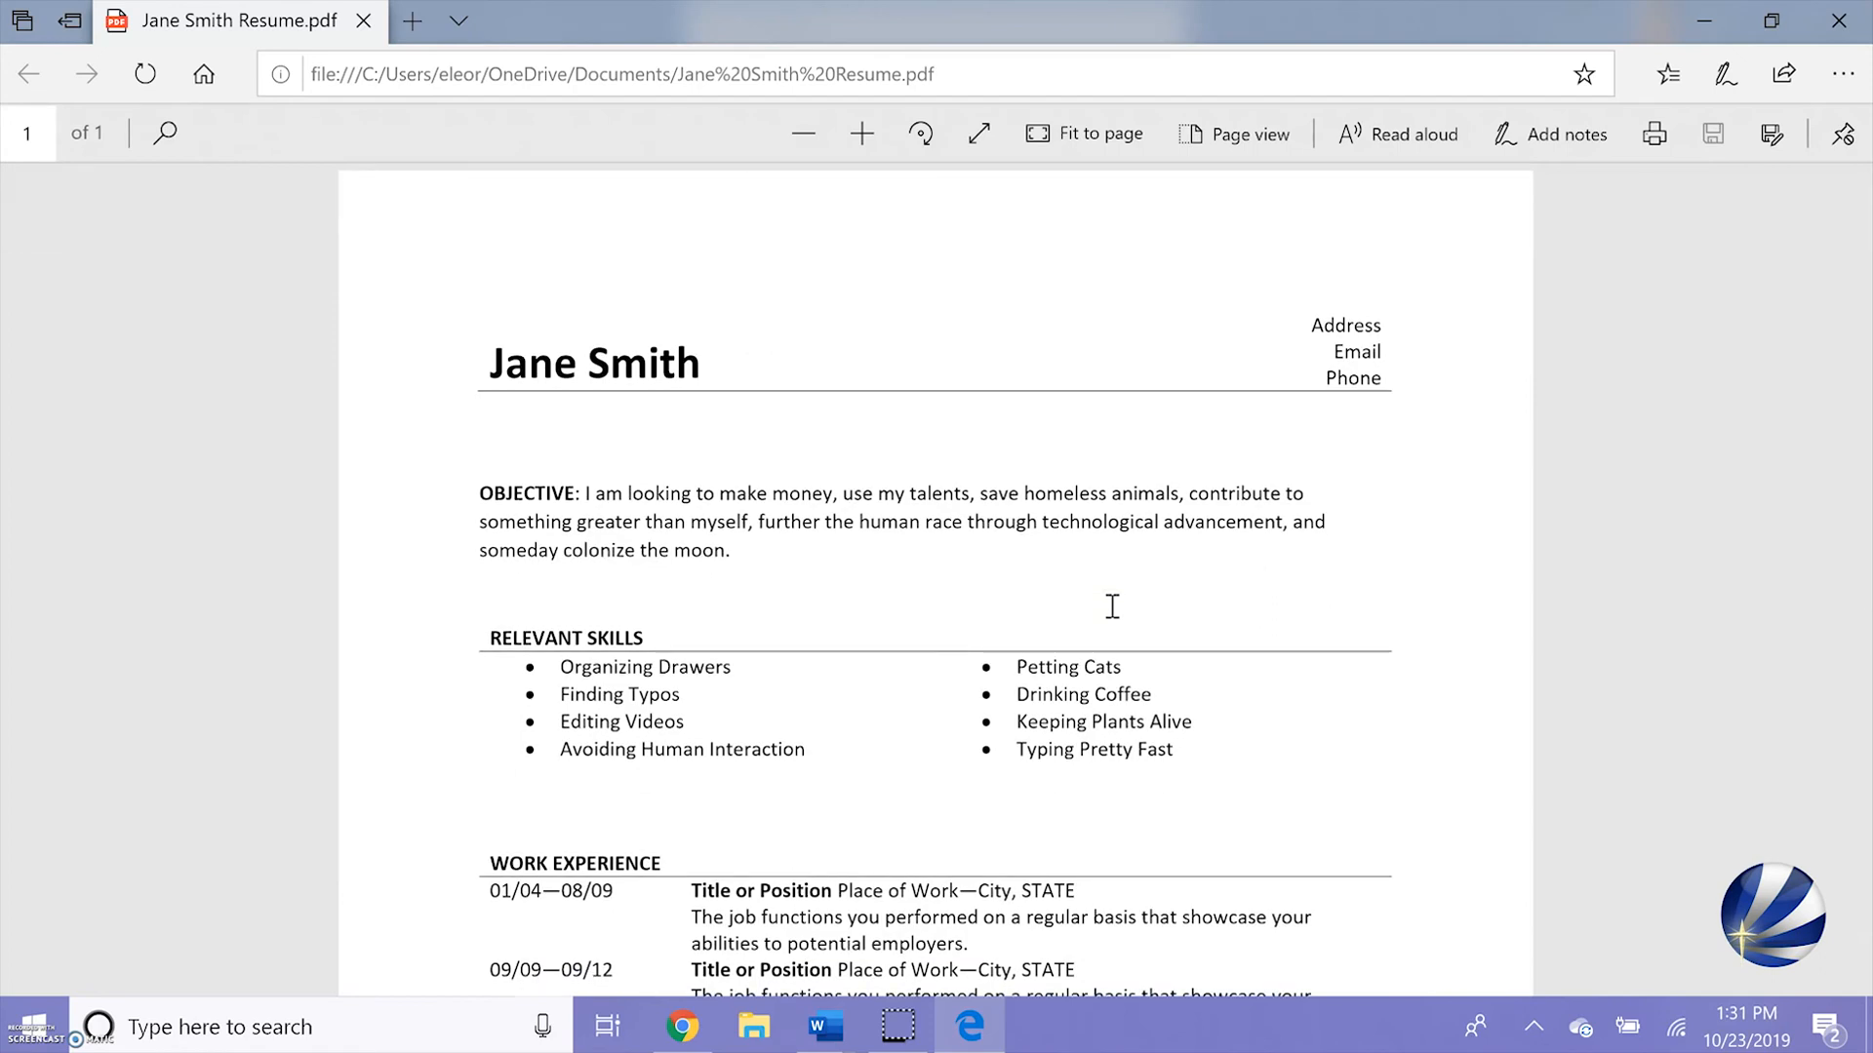